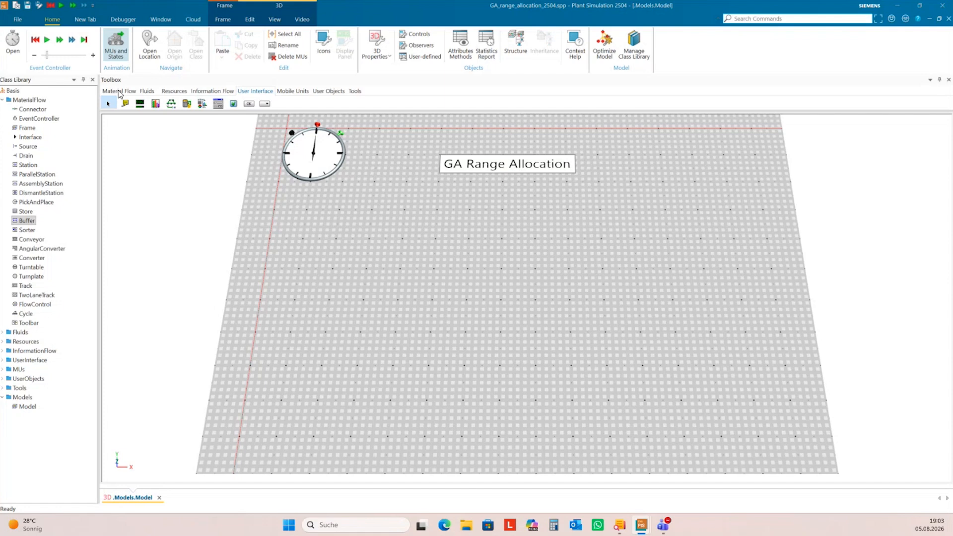
# Insert a Source object on the red vertical axis line of the model frame, well below the event controller clock.
pyautogui.click(119, 92)
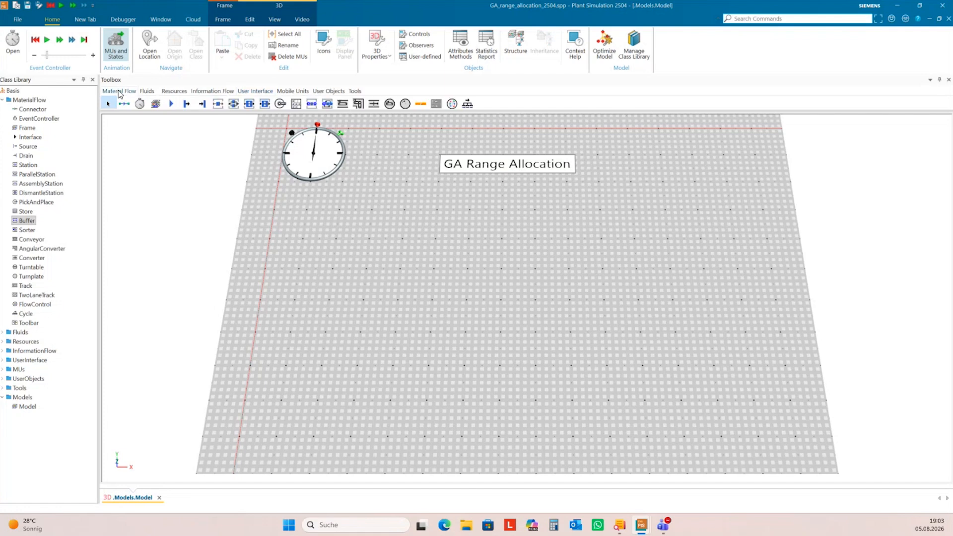
pyautogui.click(186, 103)
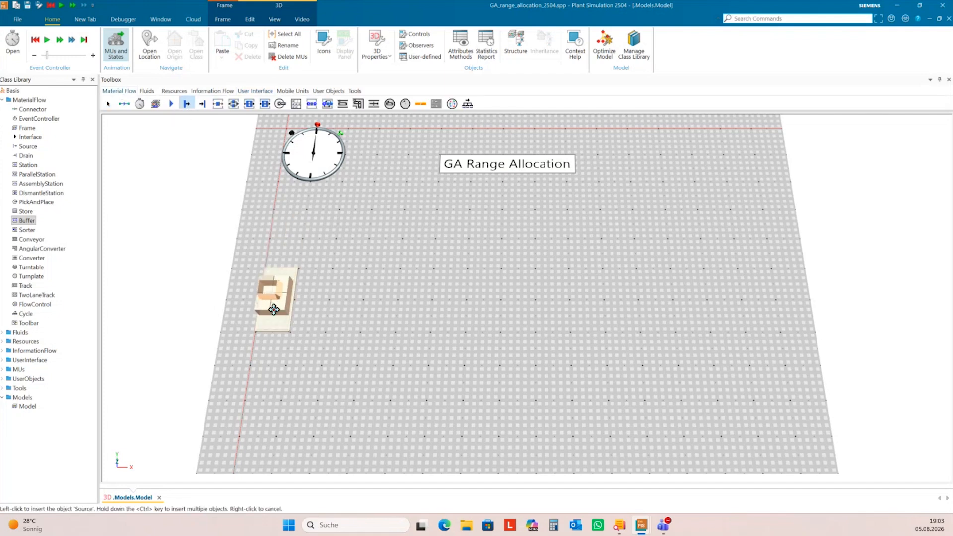
pyautogui.click(262, 329)
# Insert a Station to the right of the Source, leaving a small gap between the two objects.
pyautogui.moveTo(326, 326); pyautogui.dragTo(332, 292)
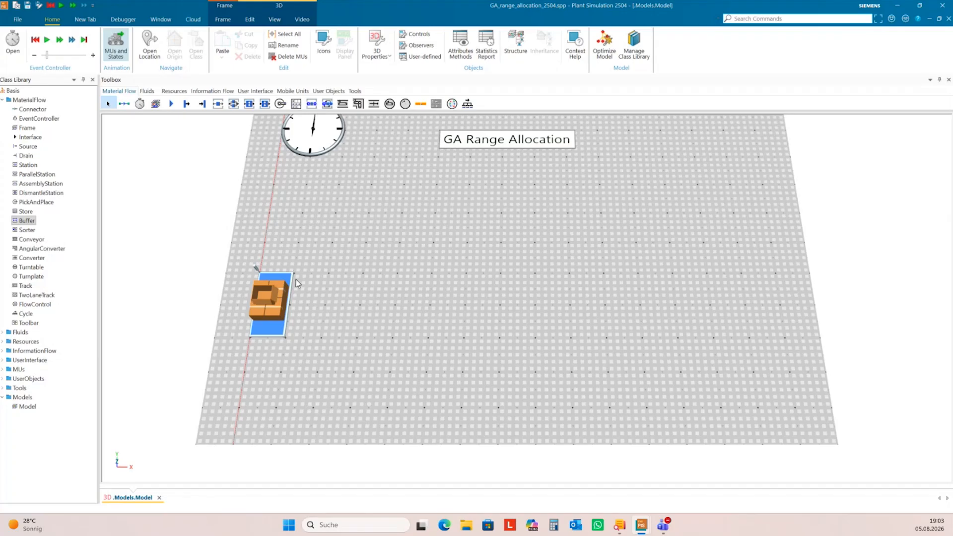
pyautogui.moveTo(379, 304); pyautogui.dragTo(379, 291)
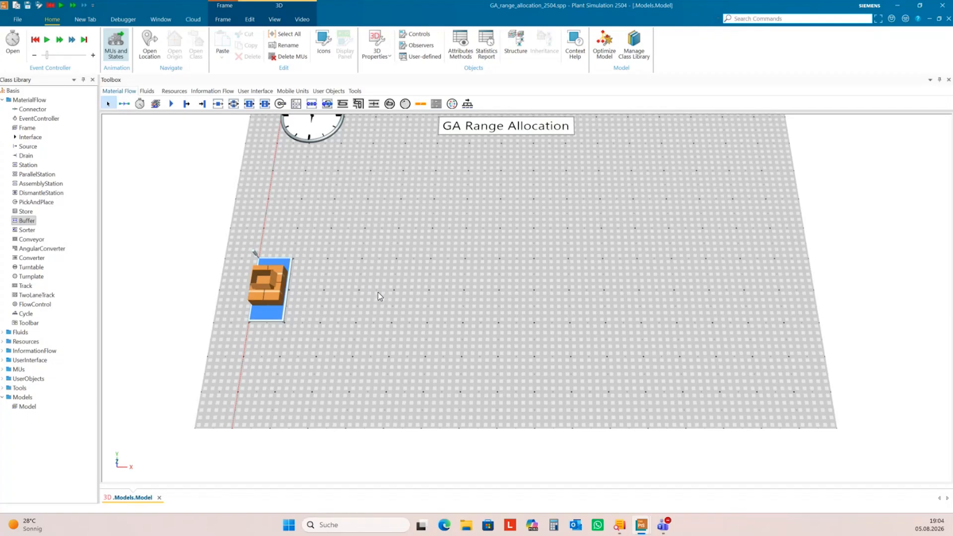
pyautogui.moveTo(377, 292); pyautogui.dragTo(350, 294)
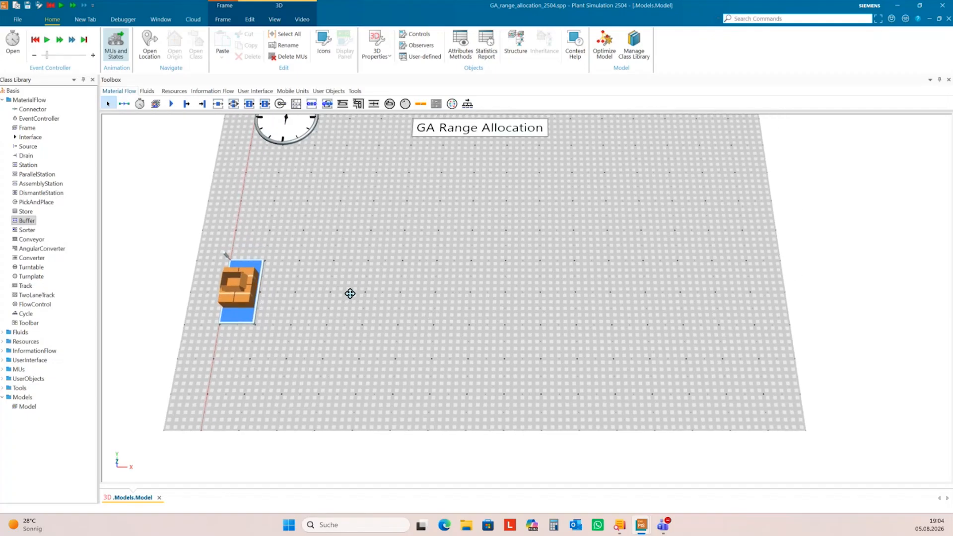
pyautogui.click(218, 103)
pyautogui.click(351, 297)
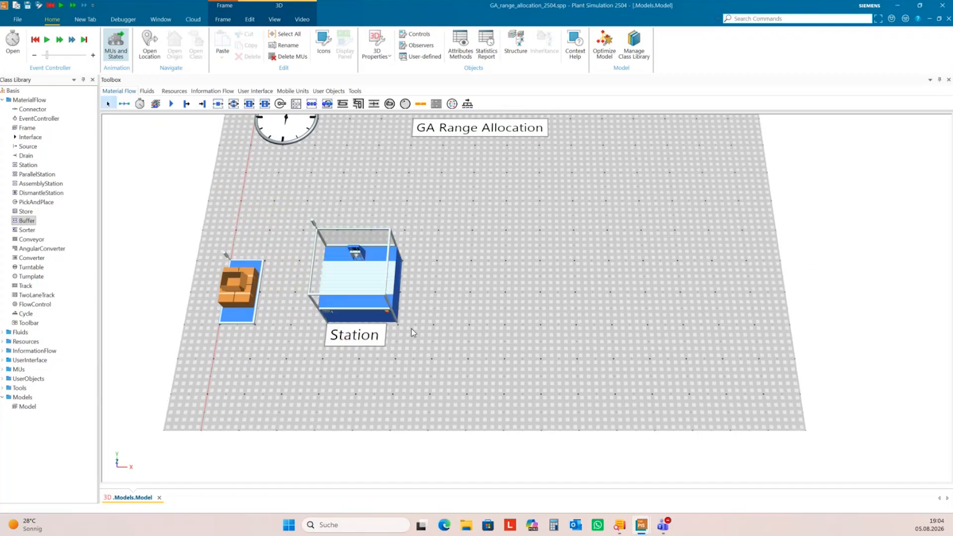
# Rename the new station beside the Source as M1.
pyautogui.rightClick(371, 304)
pyautogui.click(423, 340)
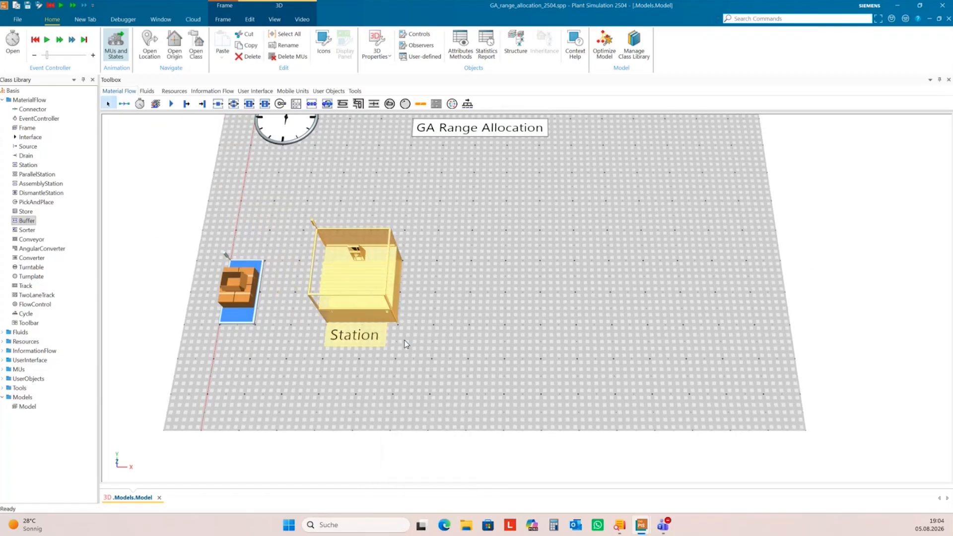
pyautogui.click(464, 247)
pyautogui.moveTo(464, 247); pyautogui.dragTo(441, 253)
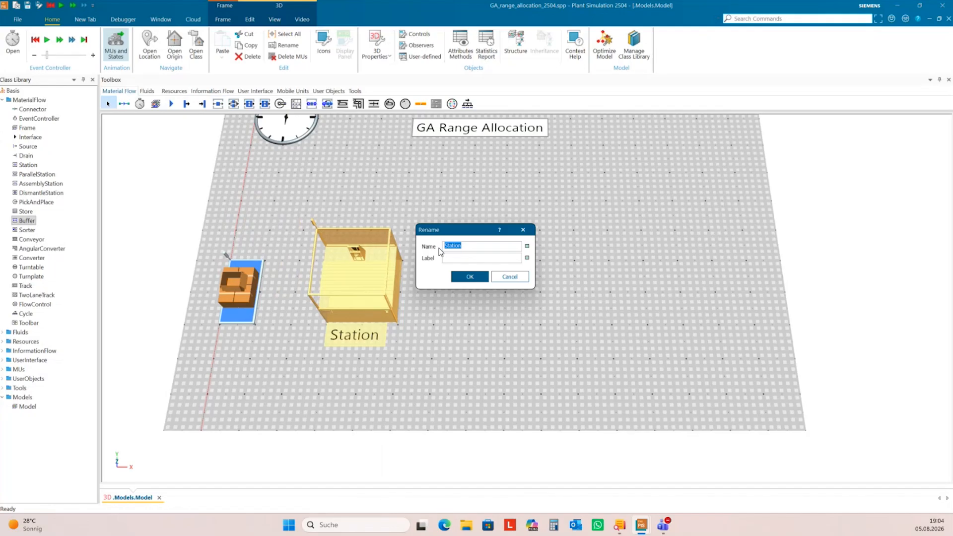
pyautogui.write('M1')
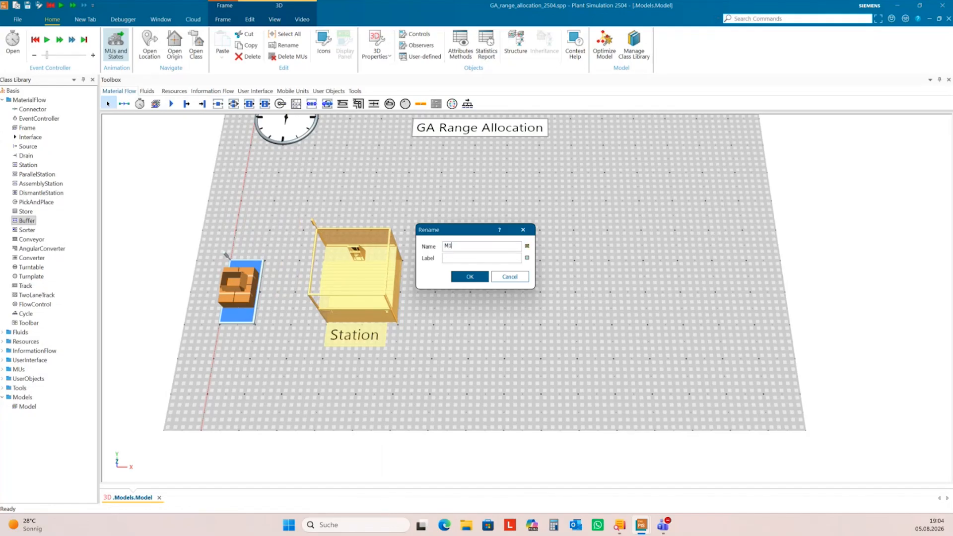
pyautogui.click(464, 278)
# Connect the Source to station M1 with a Connector.
pyautogui.click(124, 103)
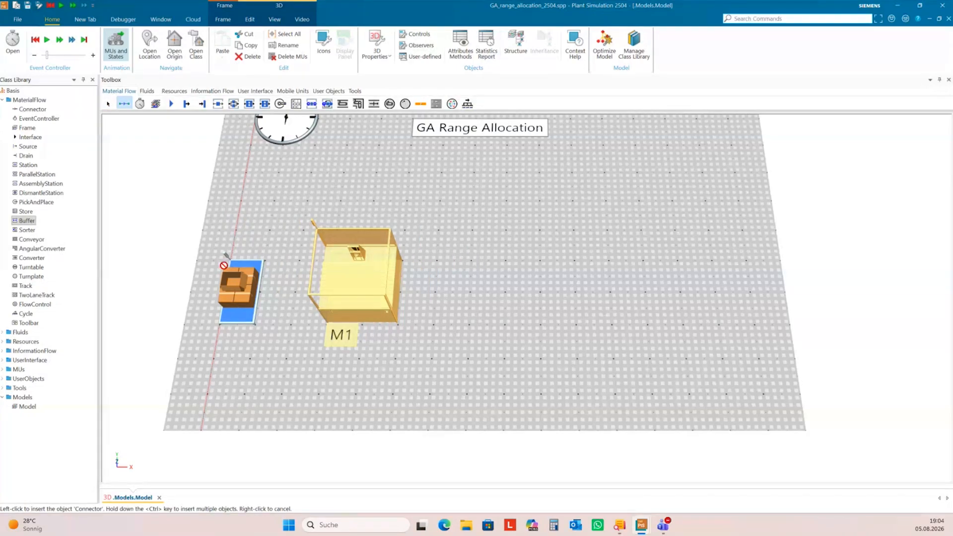
pyautogui.click(236, 281)
pyautogui.click(320, 274)
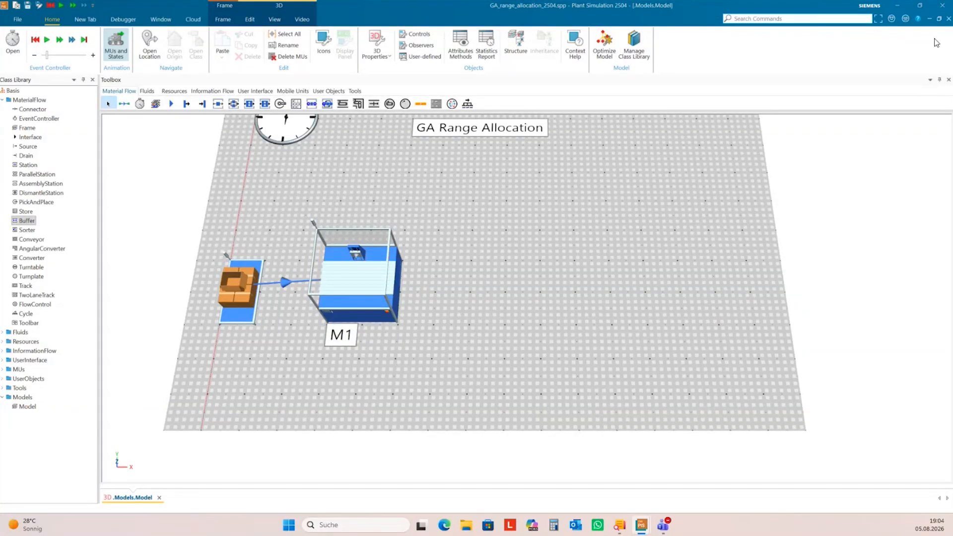
# Set the constant processing time of station M1 to 1:00 and apply it.
pyautogui.click(379, 271)
pyautogui.doubleClick(379, 270)
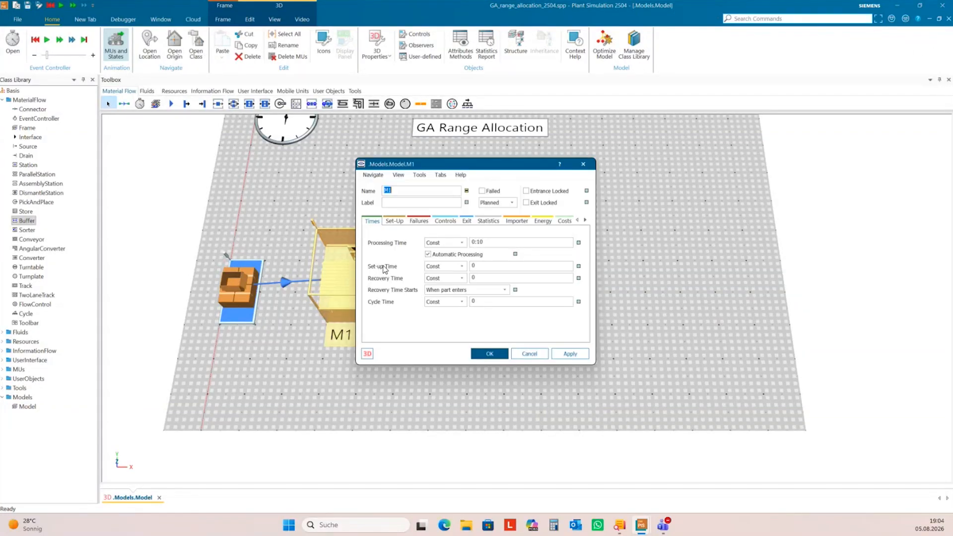
pyautogui.moveTo(487, 242); pyautogui.dragTo(467, 246)
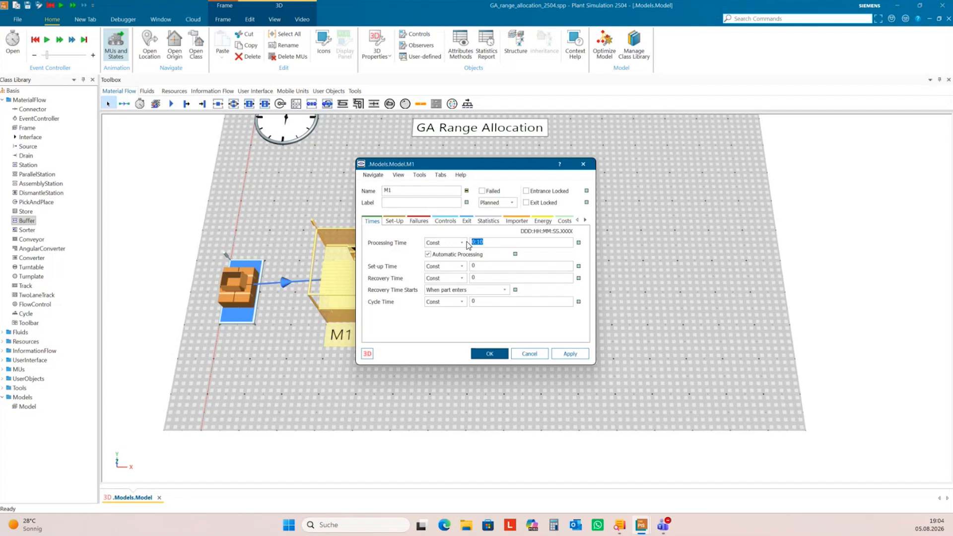
pyautogui.write('1:00')
pyautogui.click(569, 354)
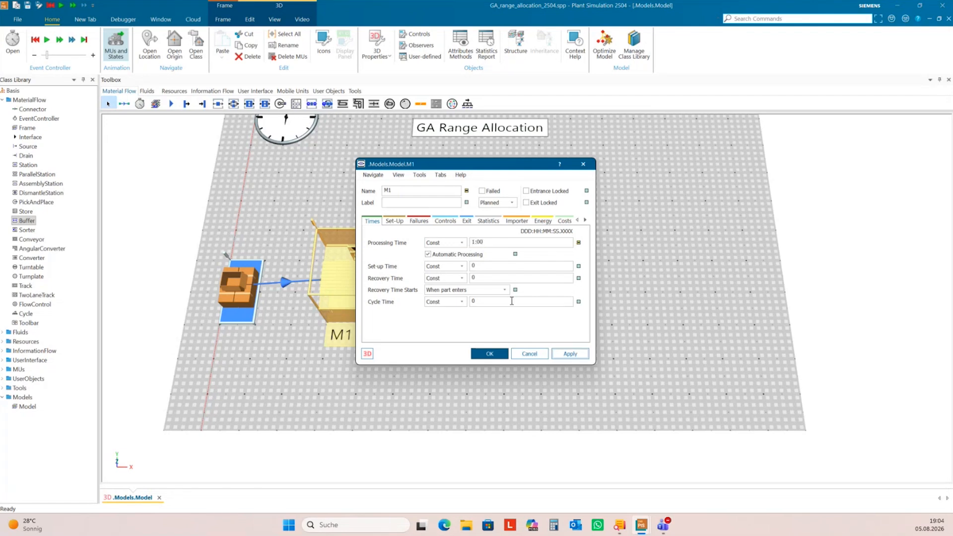
# Add a failure to station M1 with 90% availability and an MTTR of 15:00, and confirm the station's settings.
pyautogui.click(417, 222)
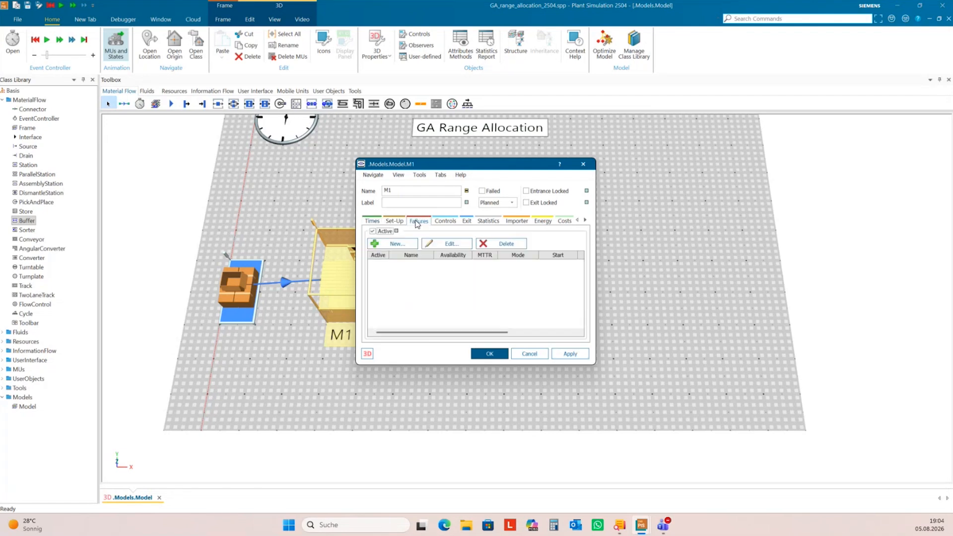
pyautogui.click(390, 244)
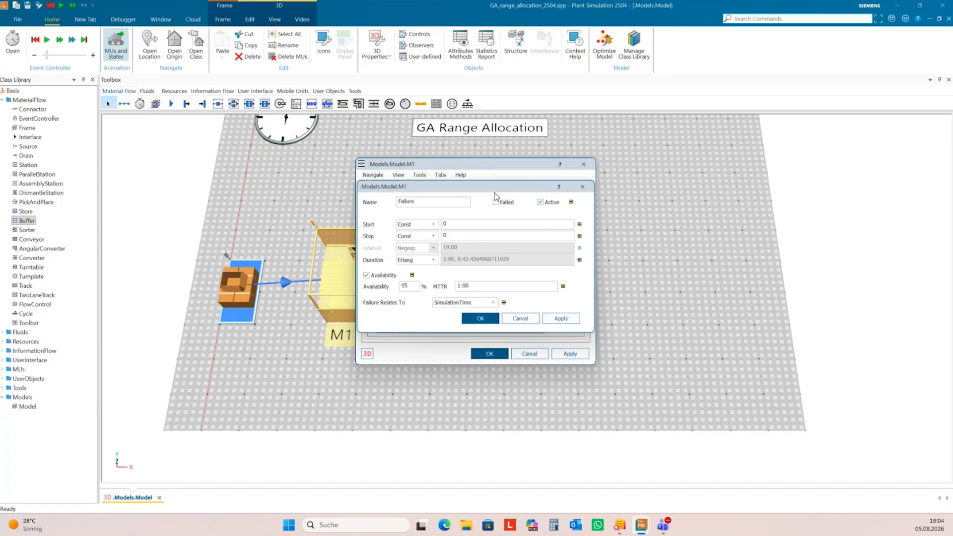
pyautogui.click(407, 287)
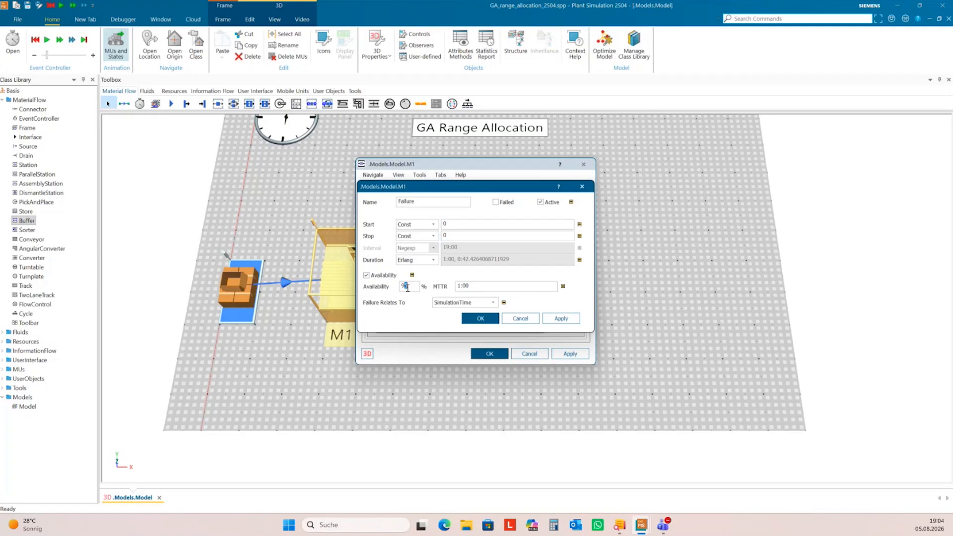
pyautogui.write('0')
pyautogui.click(464, 287)
pyautogui.write('5')
pyautogui.click(560, 320)
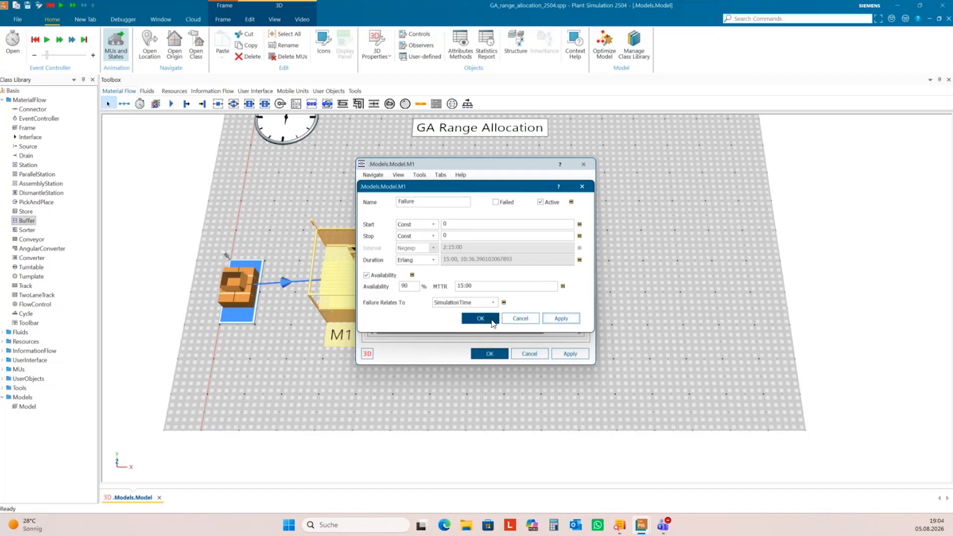
pyautogui.click(480, 318)
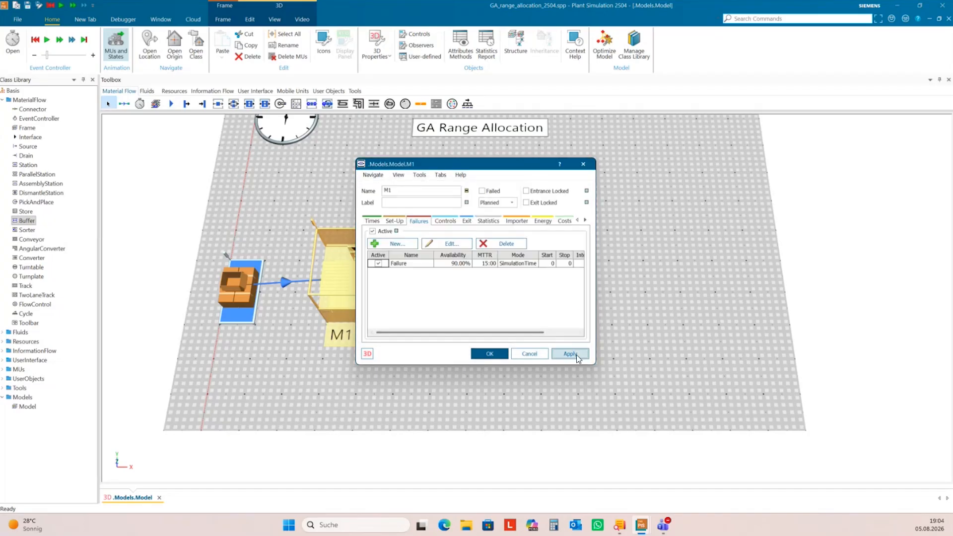
pyautogui.click(515, 357)
pyautogui.click(451, 282)
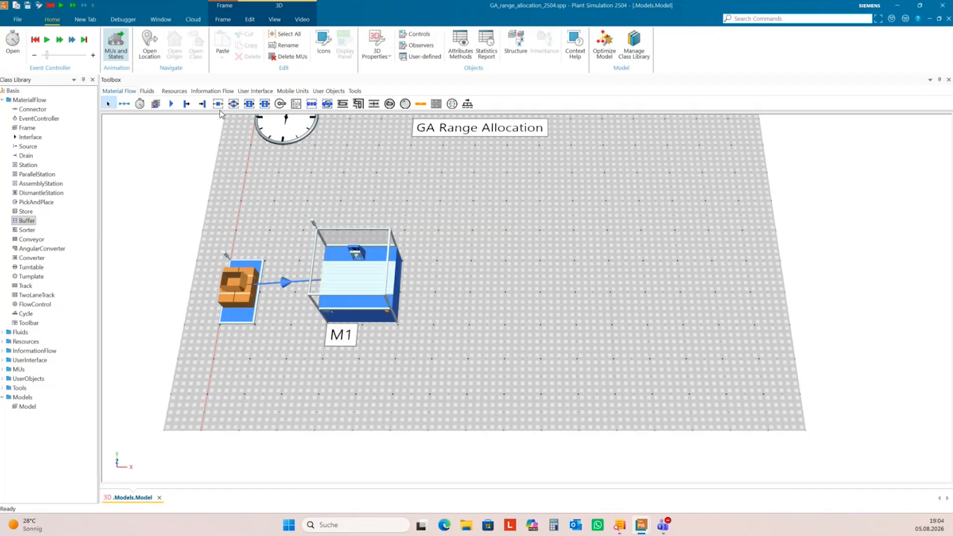
# Insert a Buffer to the right of station M1 and rename it B1.
pyautogui.click(312, 104)
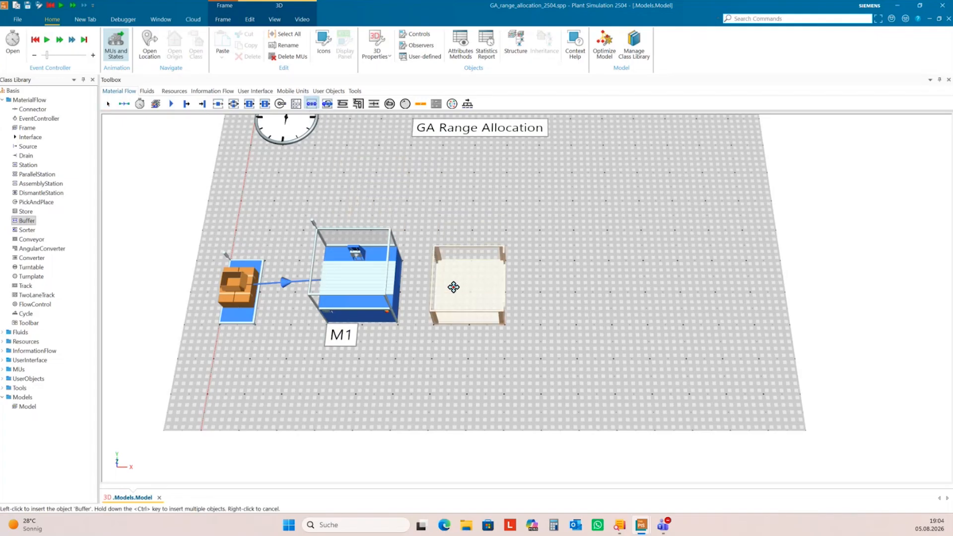
pyautogui.click(453, 287)
pyautogui.rightClick(453, 292)
pyautogui.click(492, 334)
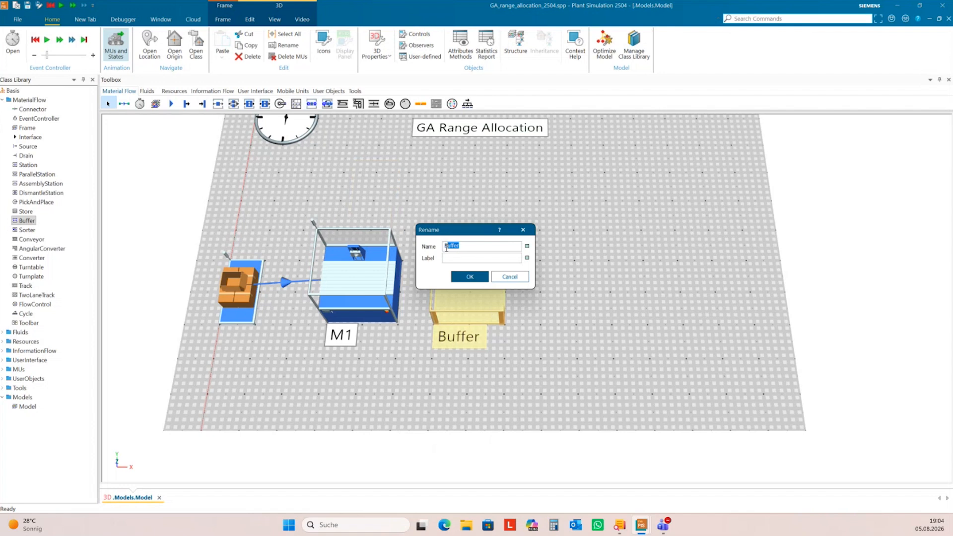
pyautogui.write('B1')
pyautogui.click(465, 274)
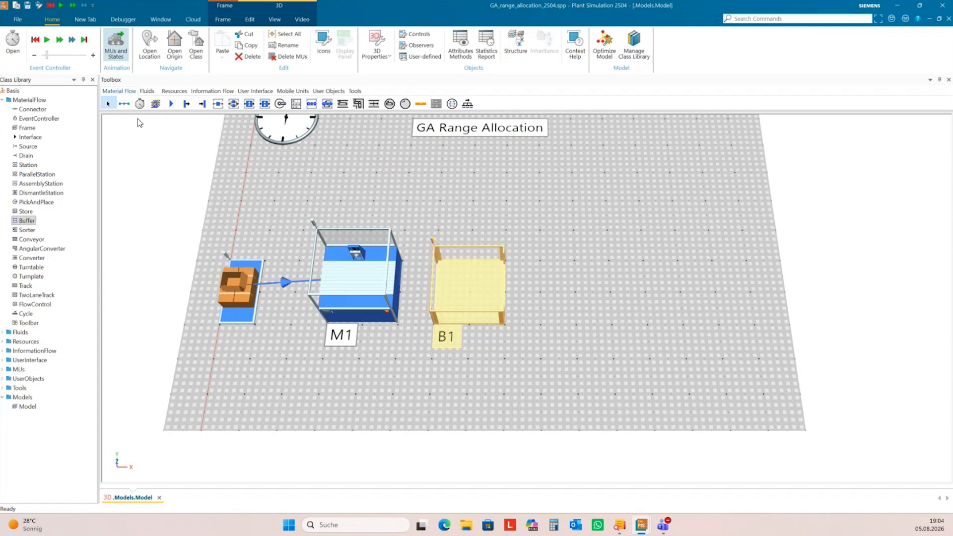
# Connect station M1 to buffer B1 with a Connector.
pyautogui.click(125, 103)
pyautogui.click(344, 270)
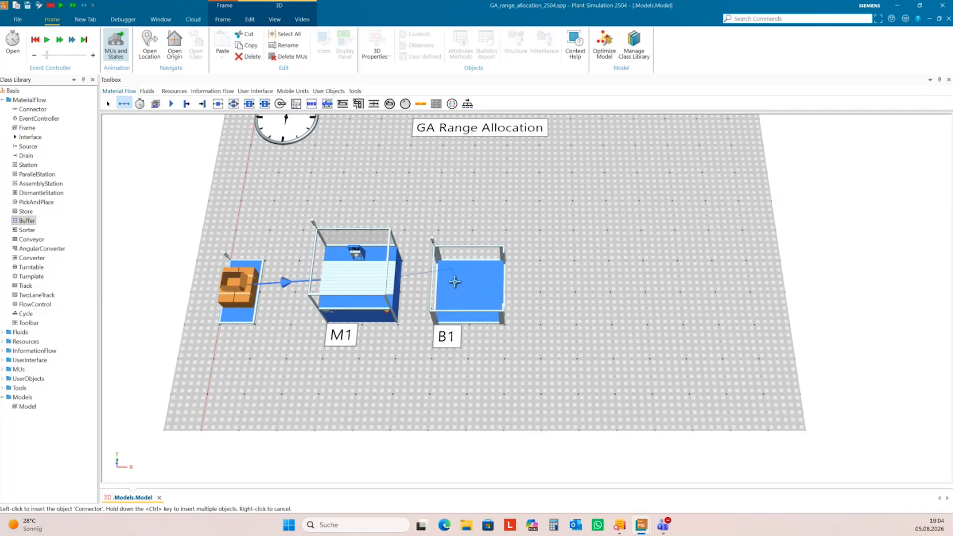
pyautogui.click(453, 281)
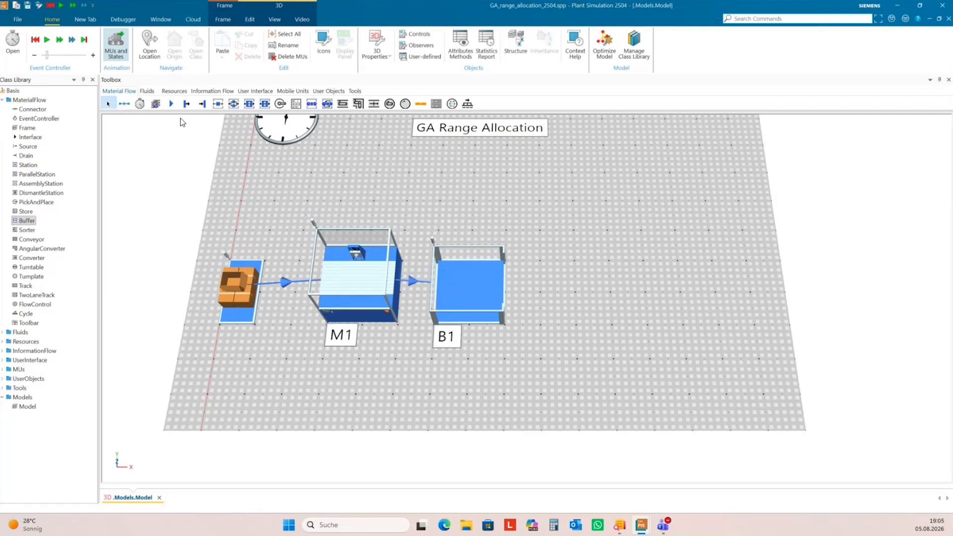
# Insert a second Station to the right of buffer B1 and rename it M2.
pyautogui.click(218, 104)
pyautogui.click(599, 293)
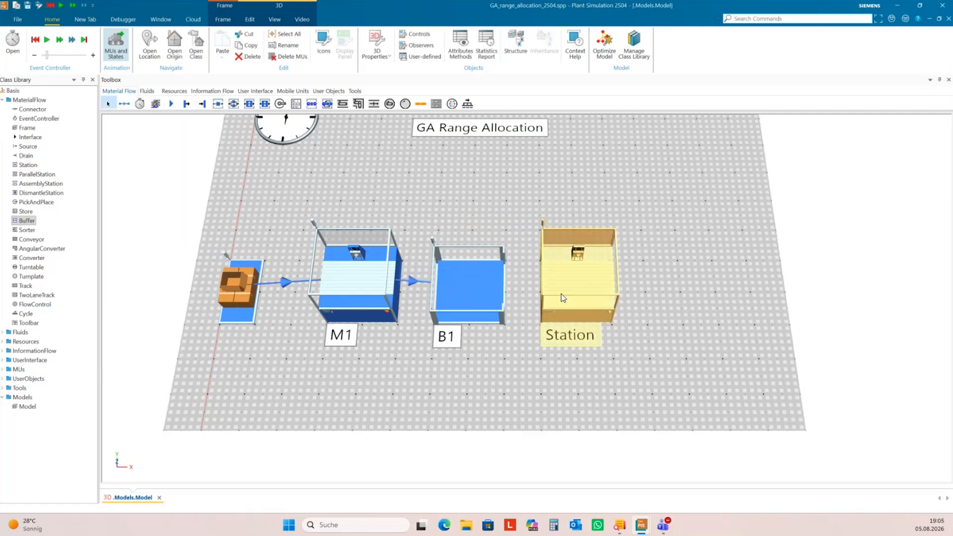
pyautogui.rightClick(552, 293)
pyautogui.click(615, 328)
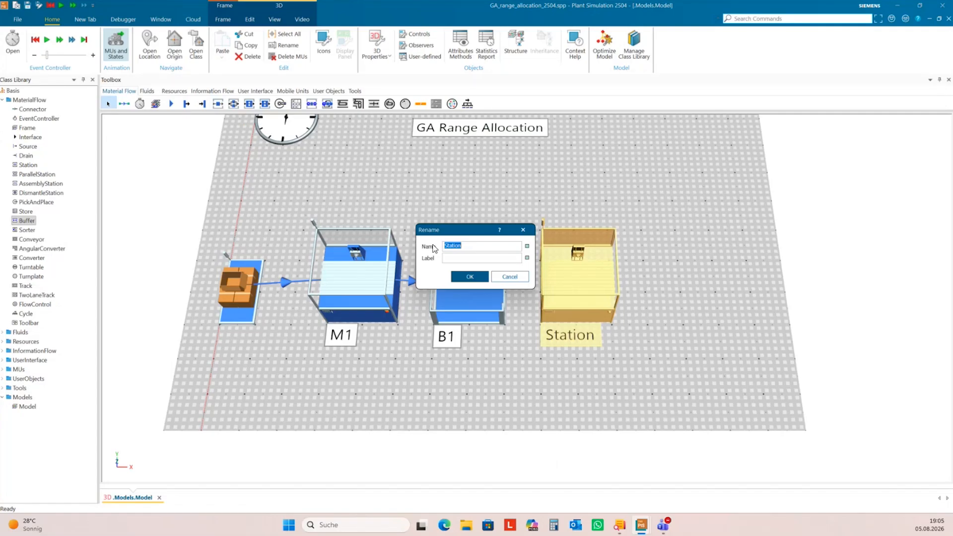
pyautogui.write('M2')
pyautogui.click(466, 278)
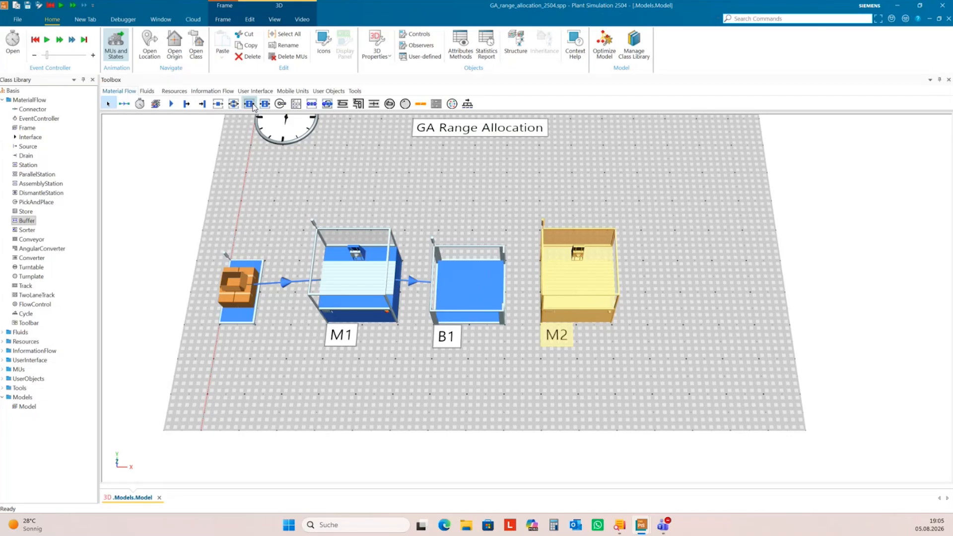
# Connect buffer B1 to station M2 with a Connector.
pyautogui.click(124, 103)
pyautogui.click(448, 278)
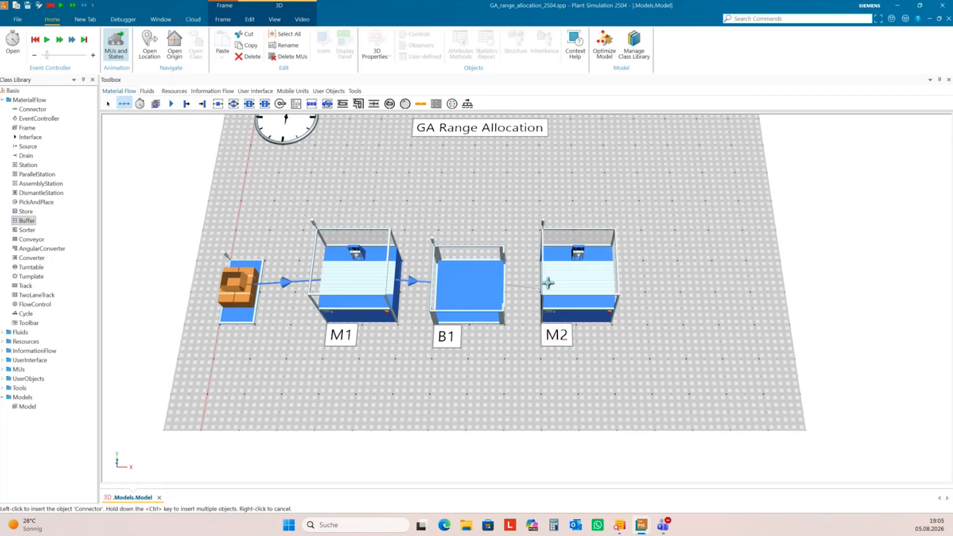
pyautogui.click(550, 282)
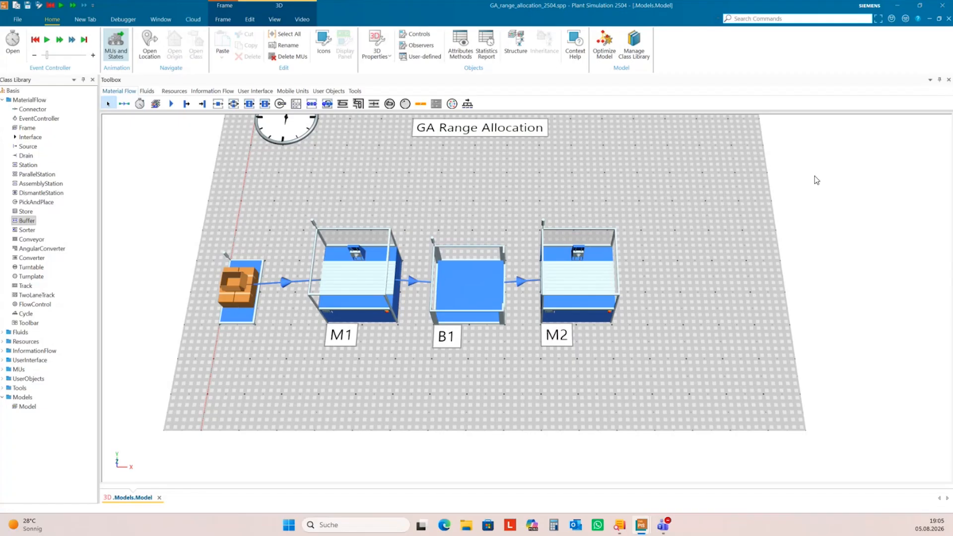
# Set the constant processing time of station M2 to 1:00 and apply it.
pyautogui.doubleClick(581, 287)
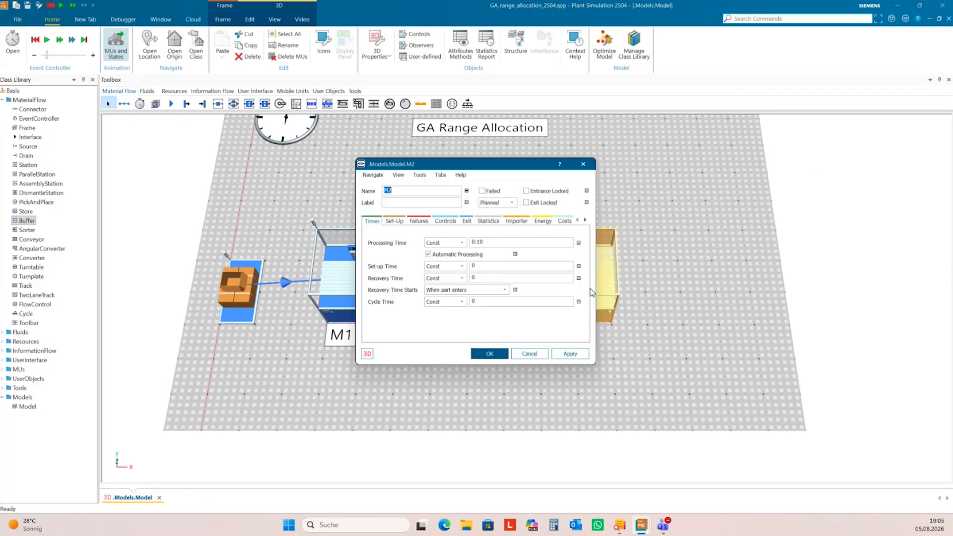
pyautogui.doubleClick(482, 242)
pyautogui.write('1:00')
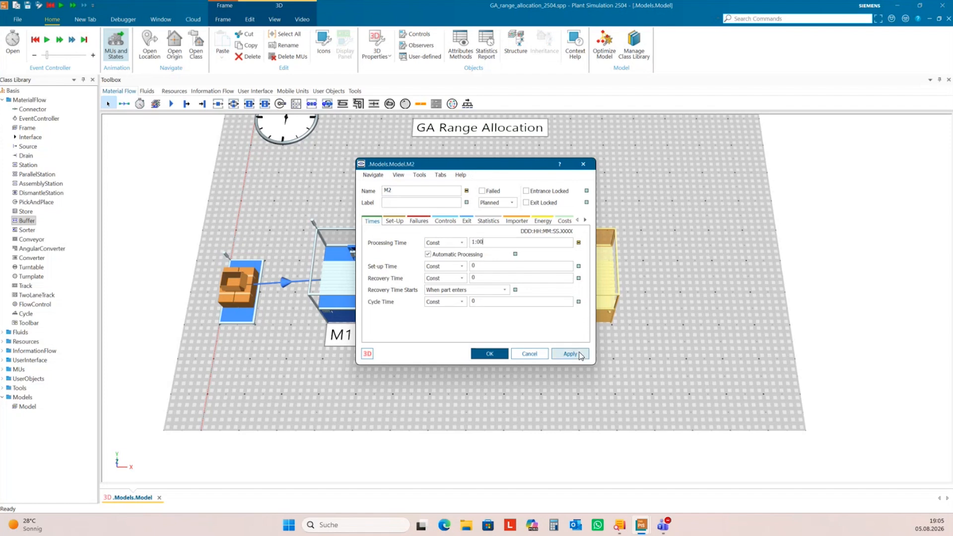
pyautogui.click(579, 354)
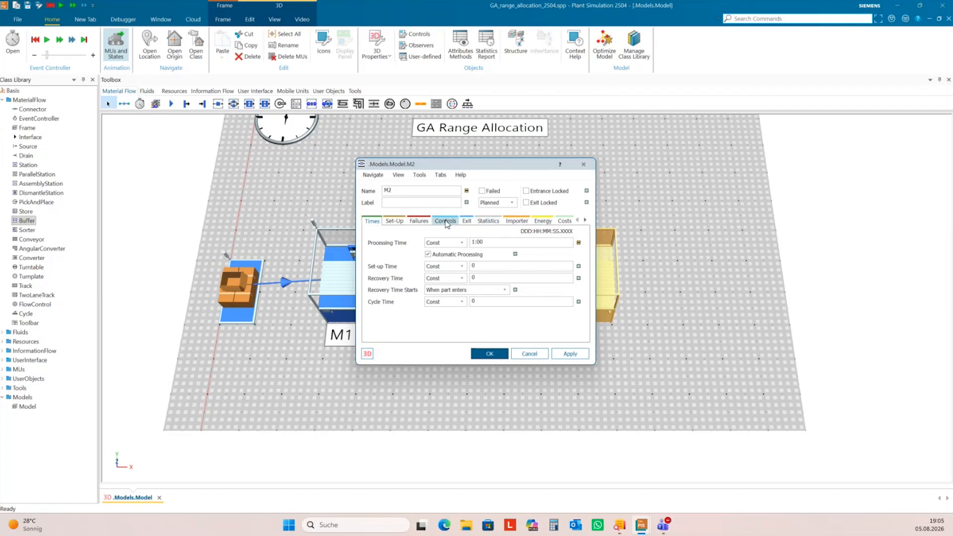
# Add a failure to station M2 with 90% availability and an MTTR of 25:00.
pyautogui.click(419, 221)
pyautogui.click(408, 244)
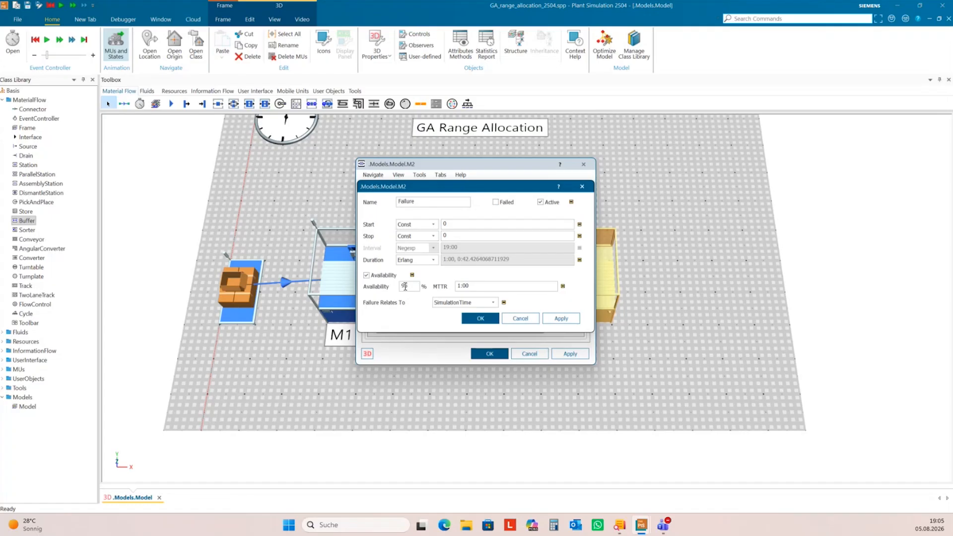
pyautogui.moveTo(404, 286); pyautogui.dragTo(408, 286)
pyautogui.write('0')
pyautogui.moveTo(458, 286); pyautogui.dragTo(460, 287)
pyautogui.write('25')
pyautogui.click(559, 319)
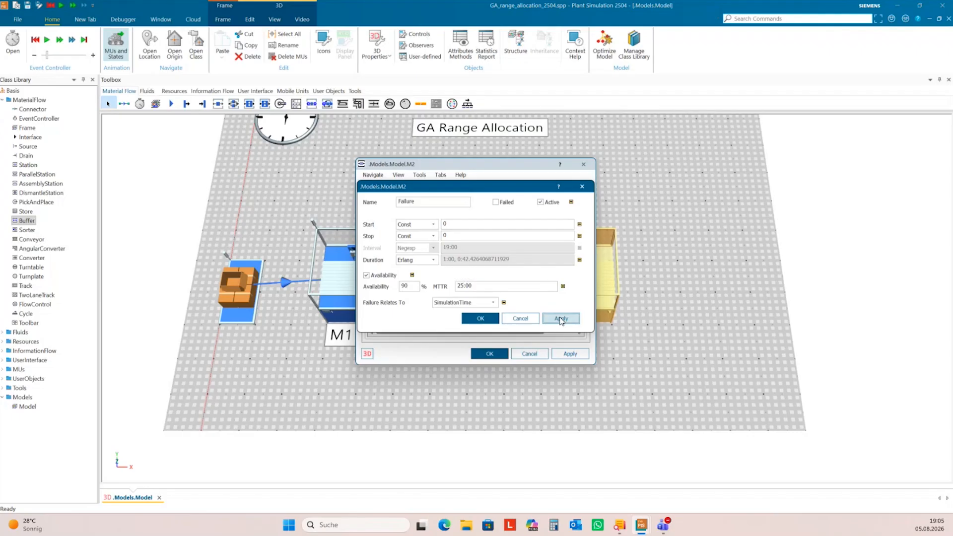
pyautogui.click(533, 322)
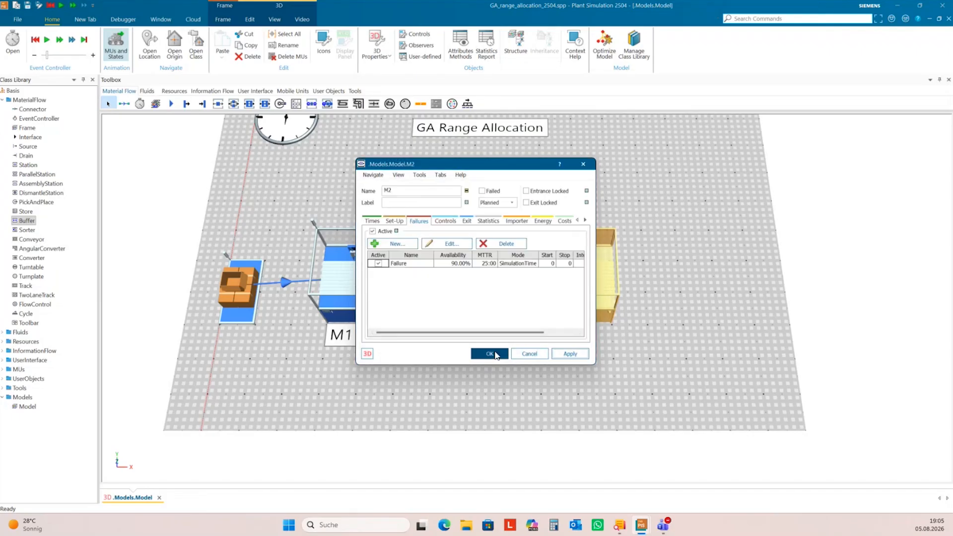
pyautogui.click(491, 353)
# Insert a Buffer to the right of station M2 and rename it B2.
pyautogui.moveTo(530, 365); pyautogui.dragTo(455, 352)
pyautogui.scroll(-4, 481, 375)
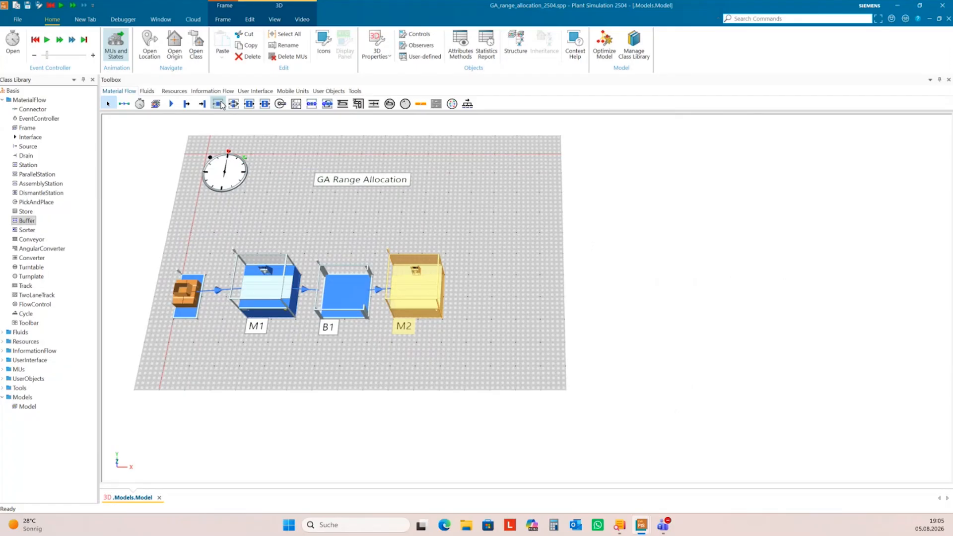
pyautogui.moveTo(314, 103); pyautogui.dragTo(491, 294)
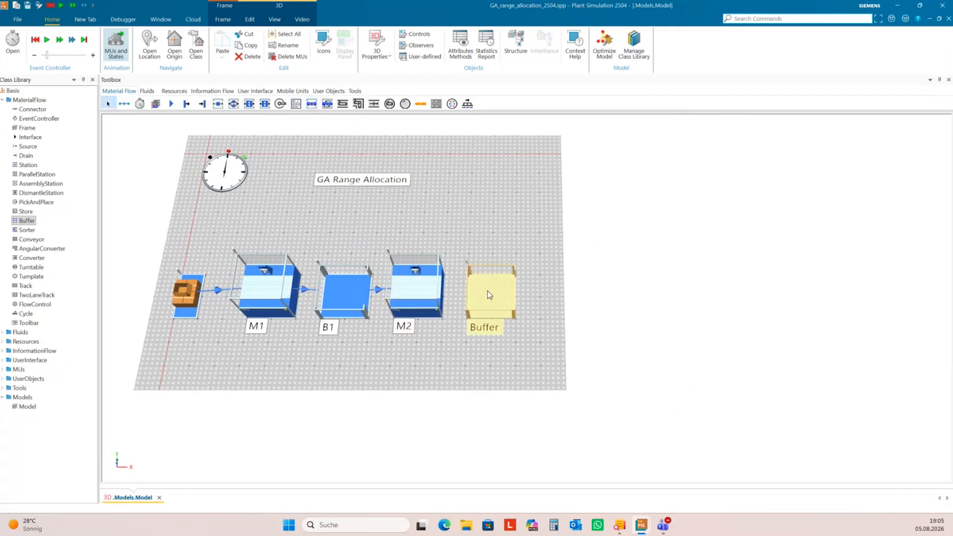
pyautogui.rightClick(489, 294)
pyautogui.click(512, 325)
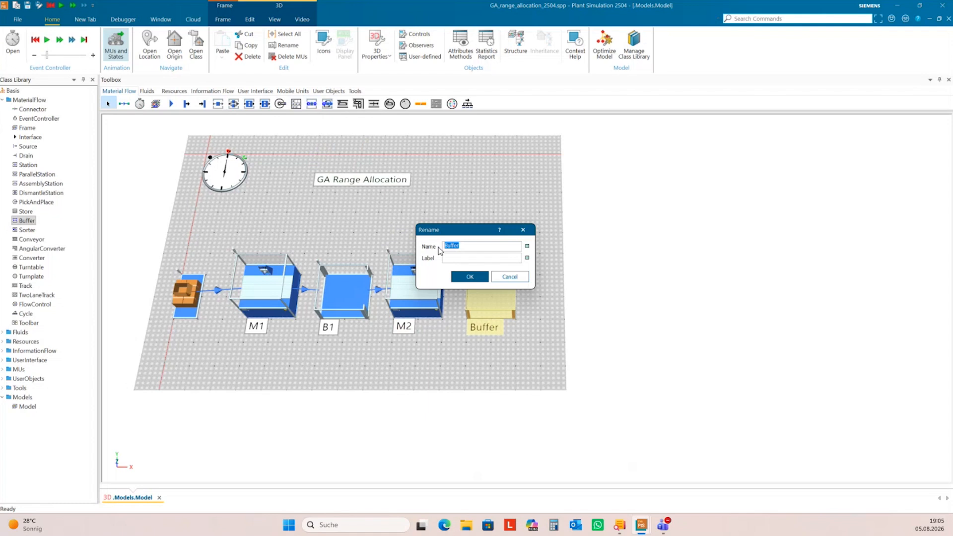
pyautogui.write('B2')
pyautogui.click(466, 276)
# Connect station M2 to buffer B2 with a Connector.
pyautogui.click(124, 103)
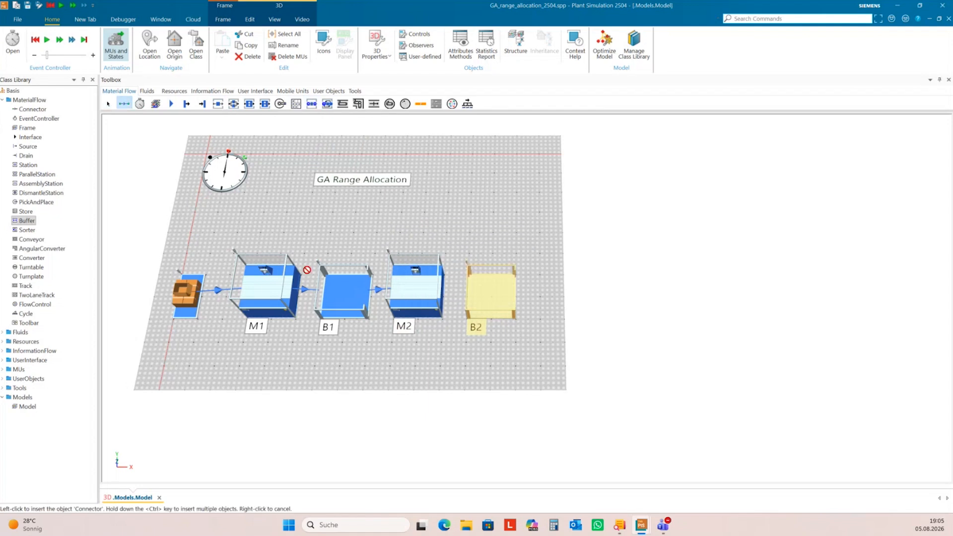
pyautogui.click(415, 295)
pyautogui.click(497, 298)
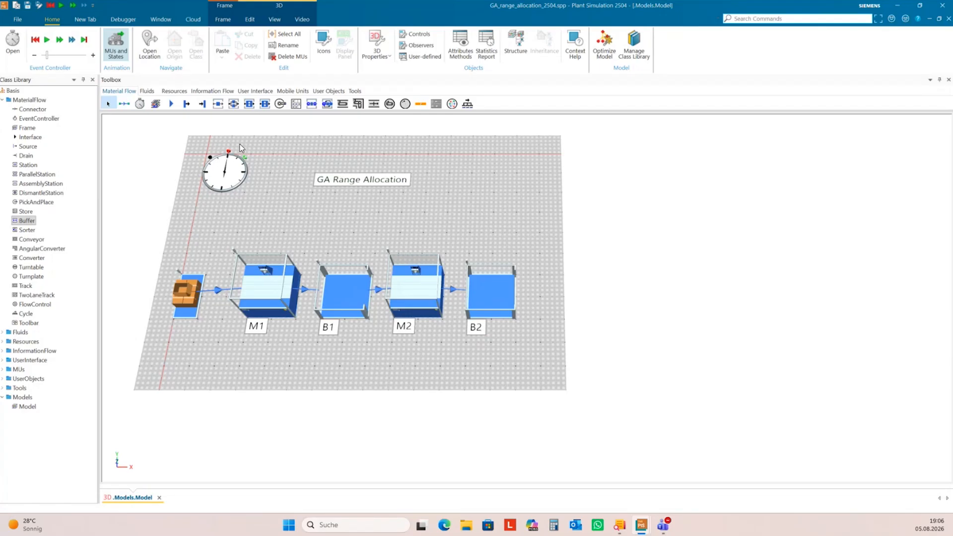
# Insert a ParallelStation to the right of buffer B2 and connect B2 to it with a Connector.
pyautogui.click(233, 103)
pyautogui.click(543, 252)
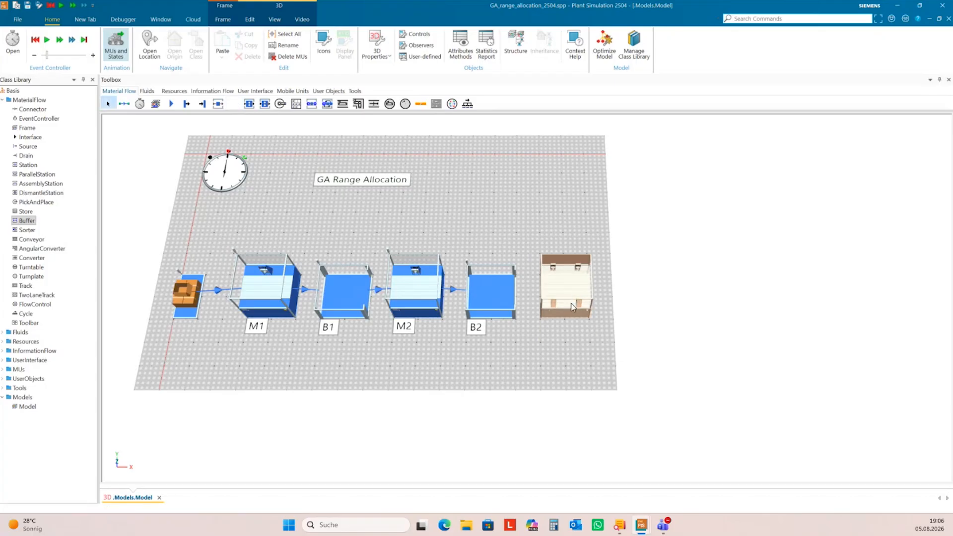
pyautogui.click(124, 103)
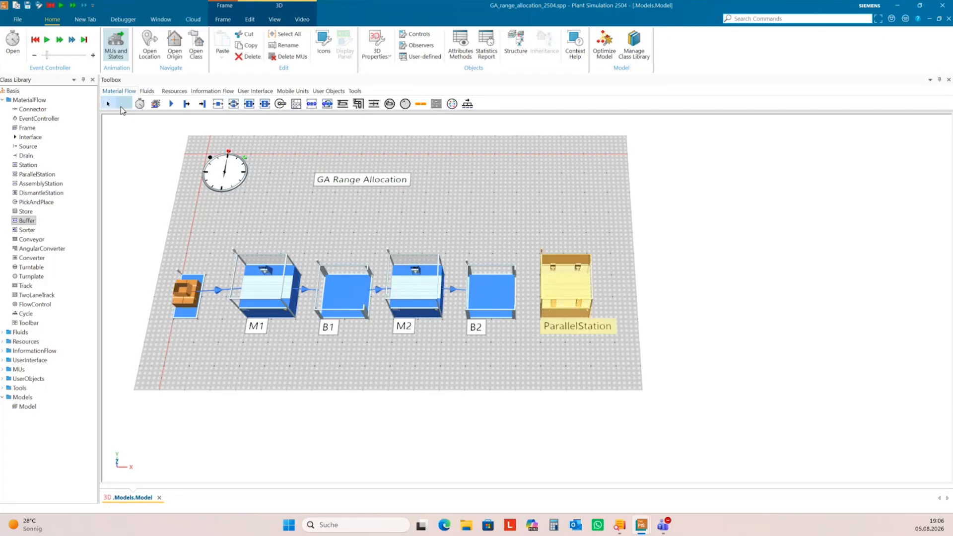
pyautogui.click(479, 293)
pyautogui.click(565, 289)
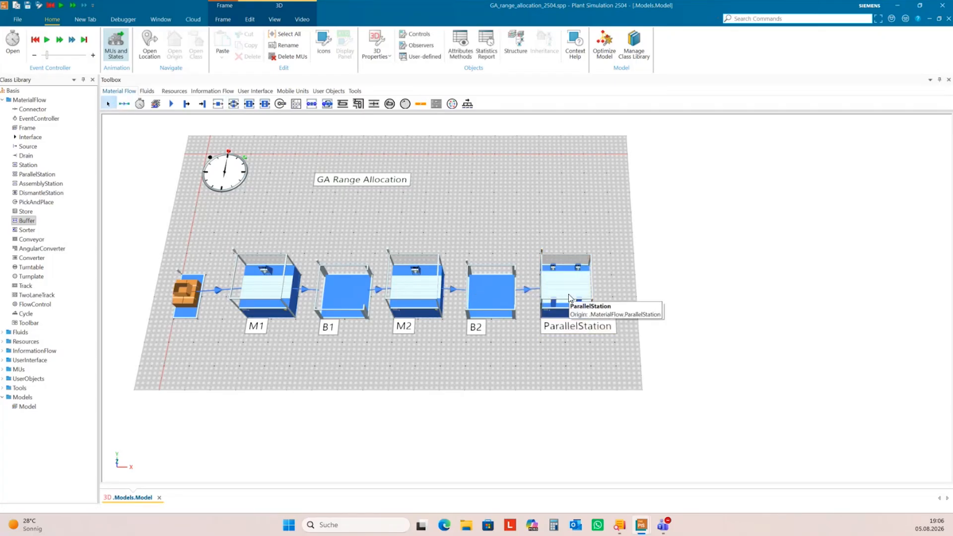
# Rename the ParallelStation after buffer B2 as M3.
pyautogui.rightClick(569, 297)
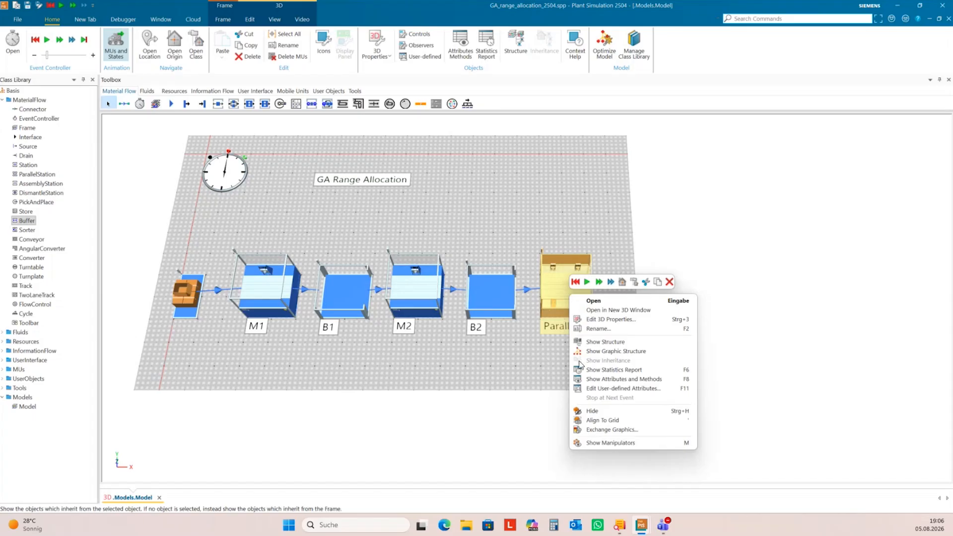
pyautogui.click(597, 328)
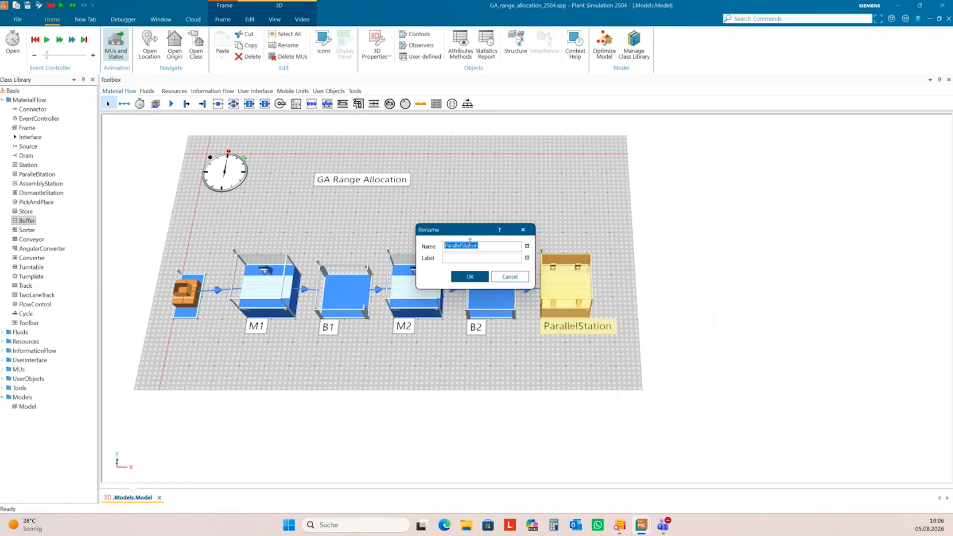
pyautogui.write('M3')
pyautogui.click(470, 277)
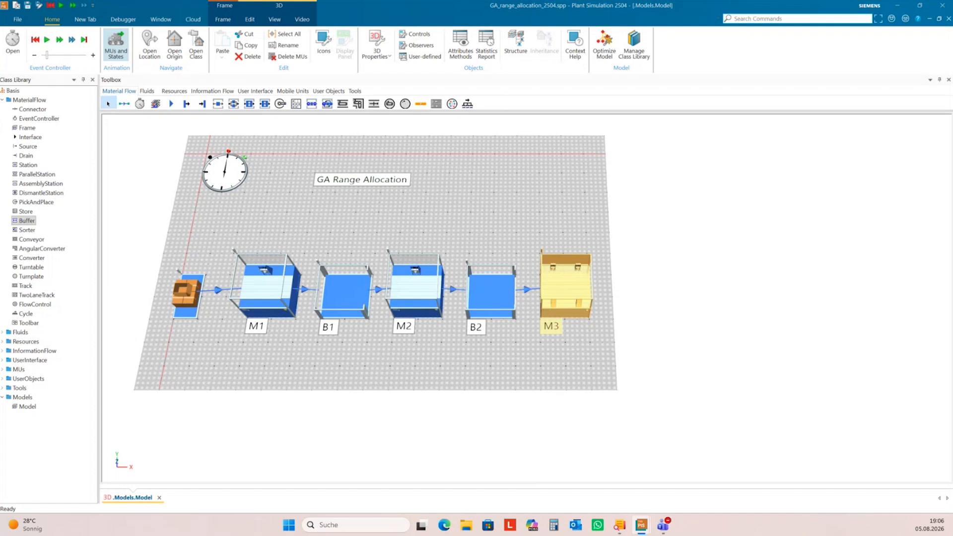
# Set the X-dimension of station M3 to 5 and its Y-dimension to 1, and open its processing time for editing.
pyautogui.doubleClick(579, 292)
pyautogui.moveTo(412, 237); pyautogui.dragTo(405, 252)
pyautogui.write('5')
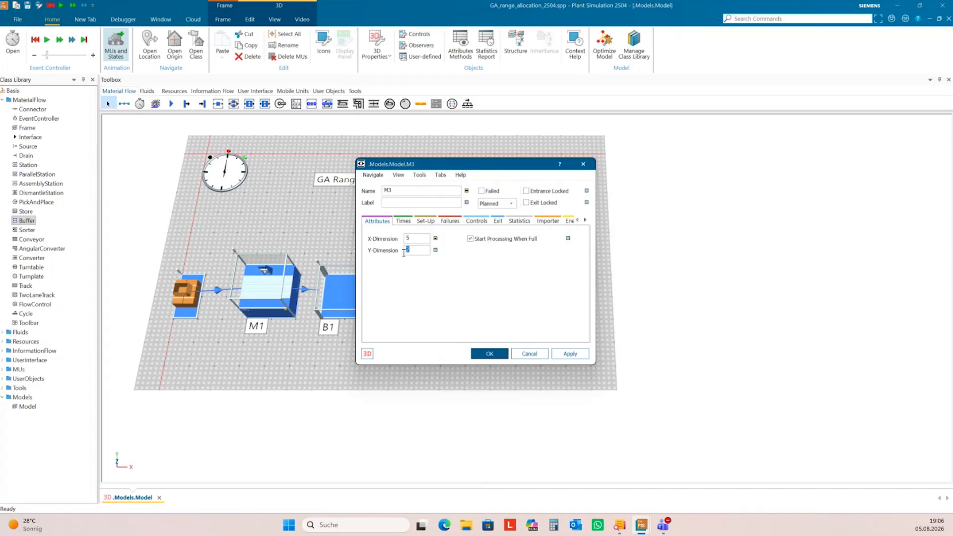
pyautogui.write('1')
pyautogui.click(570, 353)
pyautogui.click(403, 221)
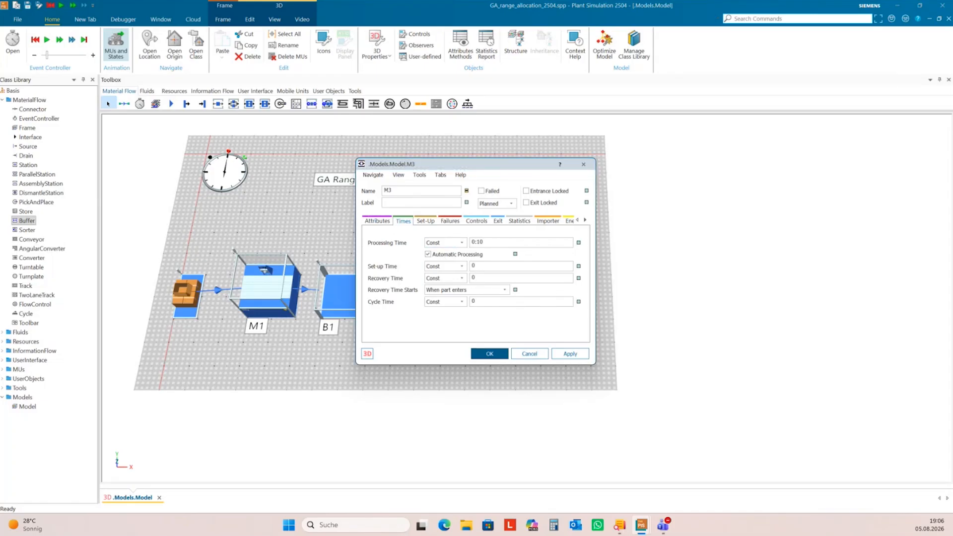
pyautogui.doubleClick(478, 242)
# Add a failure to station M3 with 60% availability and an MTTR of 1:00:00.
pyautogui.click(449, 222)
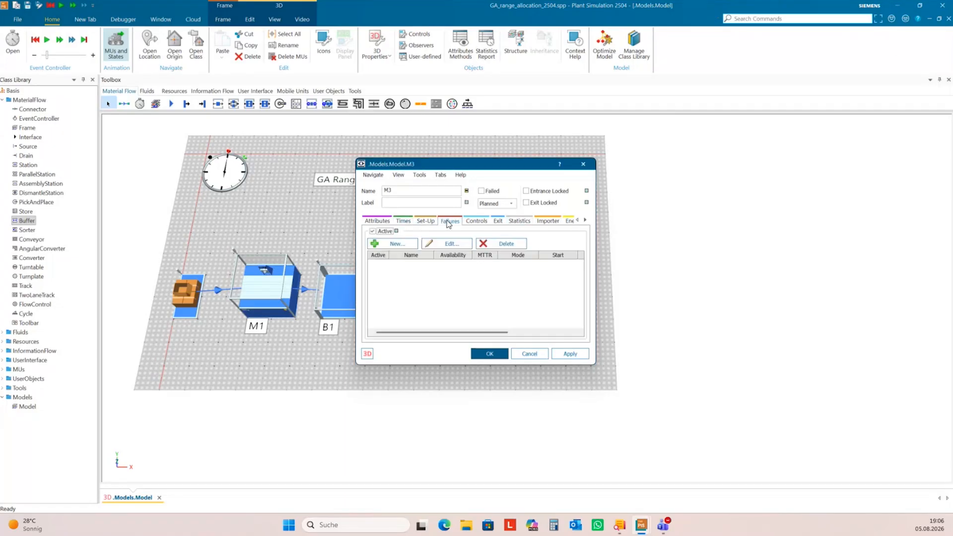
pyautogui.click(395, 244)
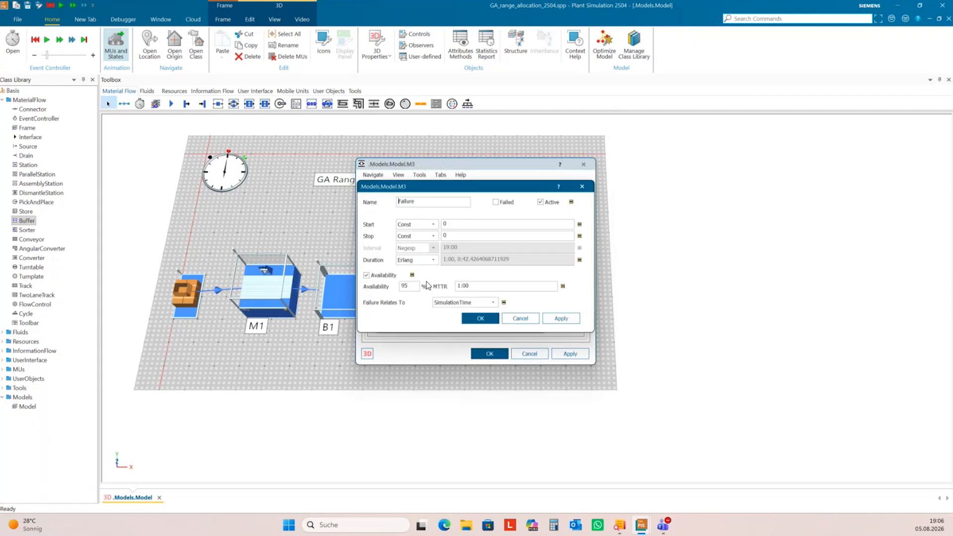
pyautogui.doubleClick(405, 287)
pyautogui.write('6')
pyautogui.write(':00')
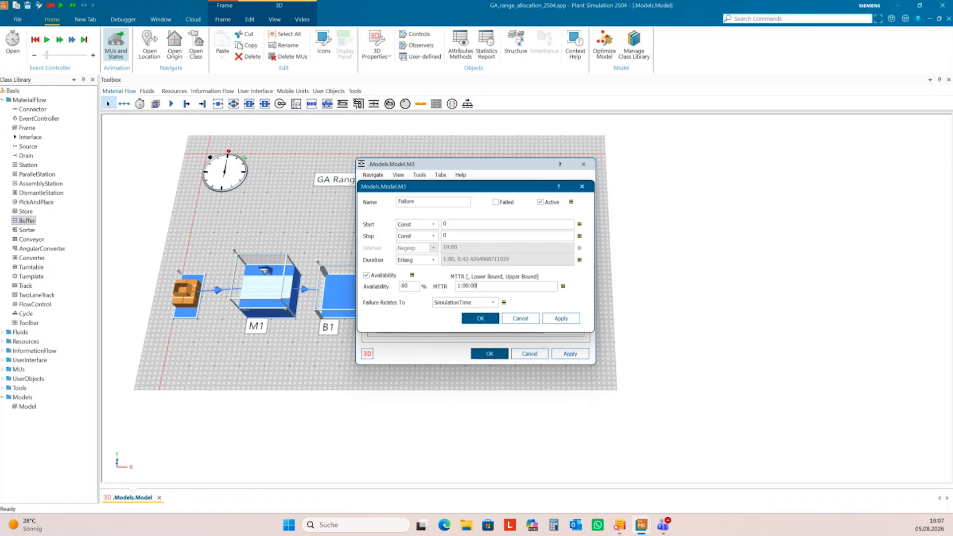
pyautogui.click(561, 319)
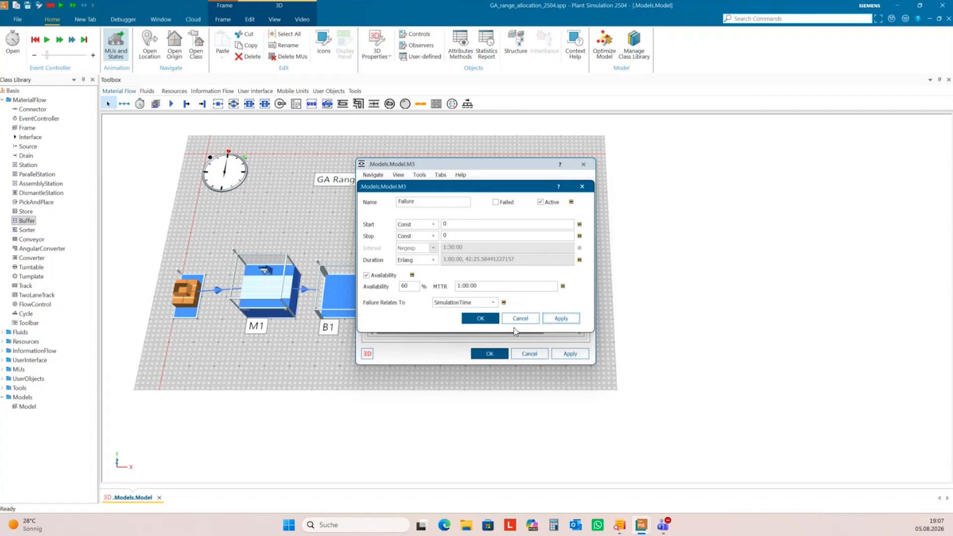
pyautogui.click(481, 319)
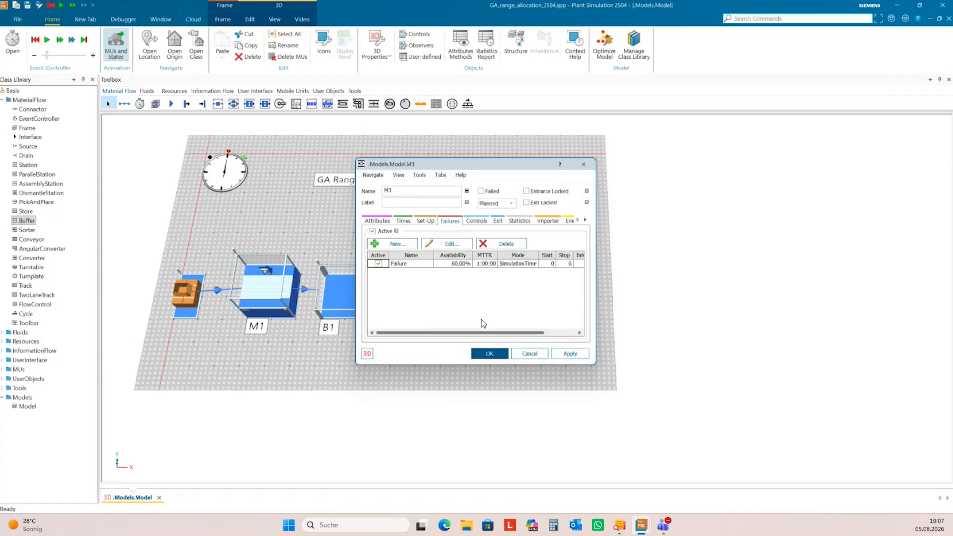
pyautogui.click(489, 353)
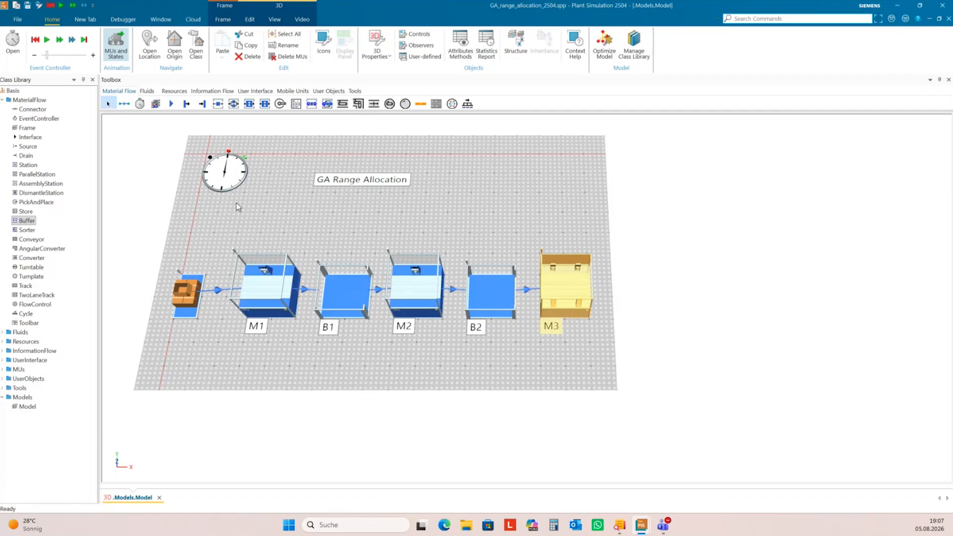
# Insert a Buffer to the right of station M3 and rename it B3.
pyautogui.click(311, 104)
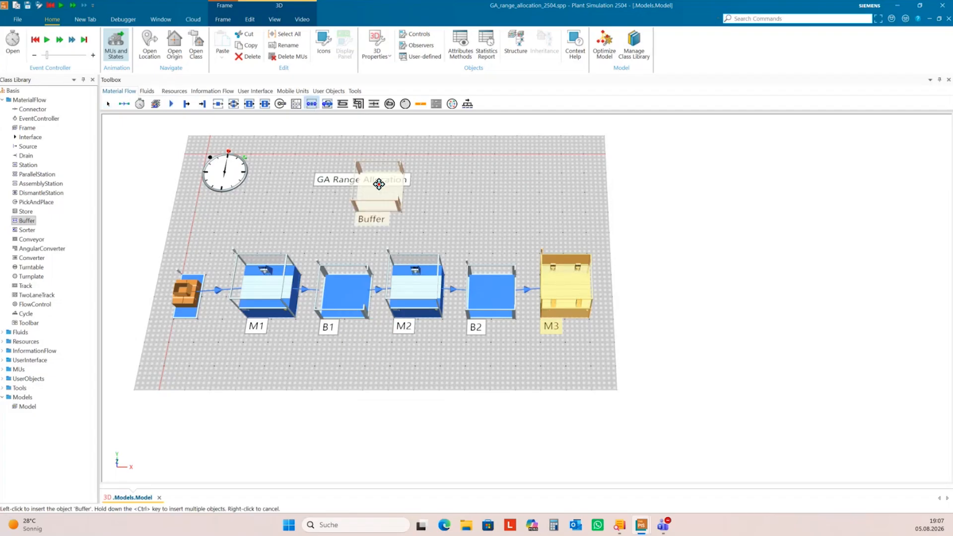
pyautogui.click(638, 298)
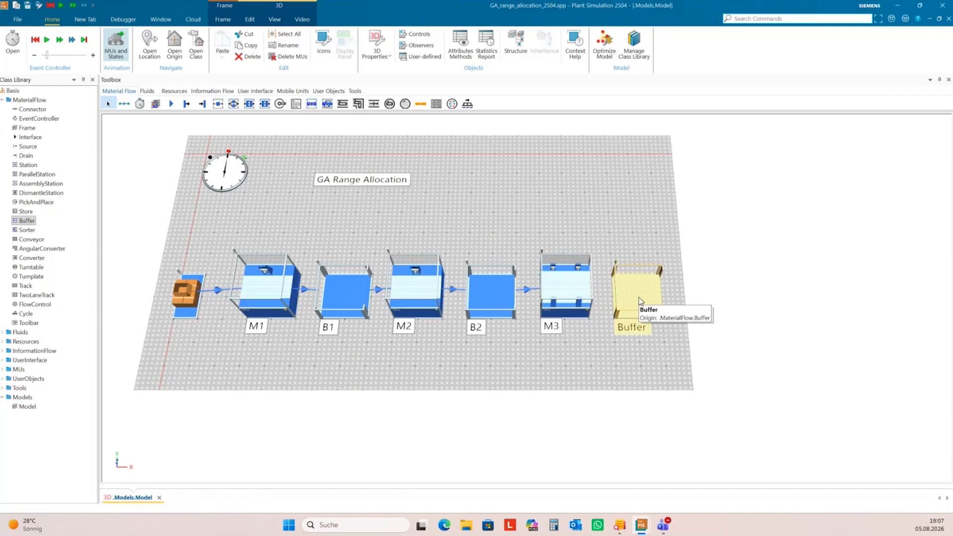
pyautogui.rightClick(640, 301)
pyautogui.click(680, 330)
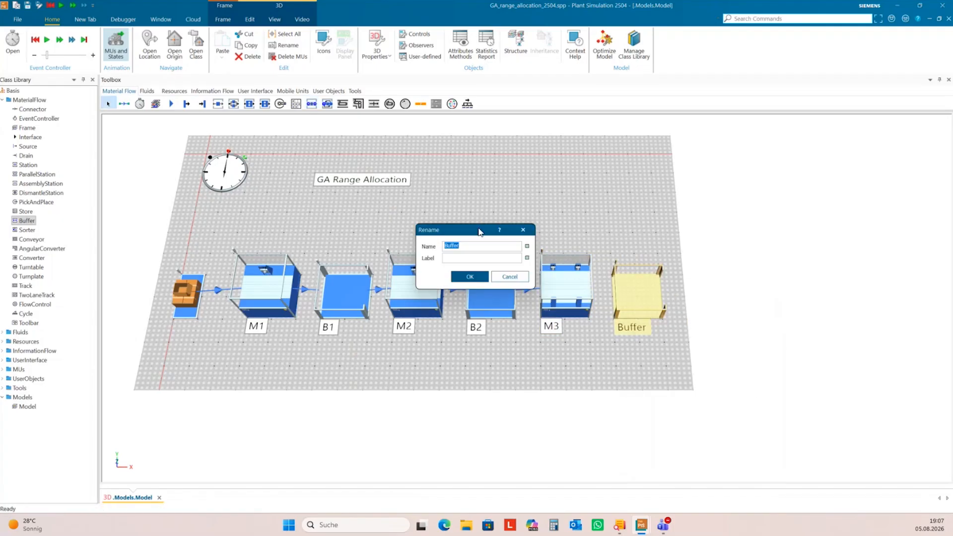
pyautogui.moveTo(460, 247); pyautogui.dragTo(440, 249)
pyautogui.write('B3')
pyautogui.click(469, 276)
# Connect station M3 to buffer B3 with a Connector.
pyautogui.click(124, 104)
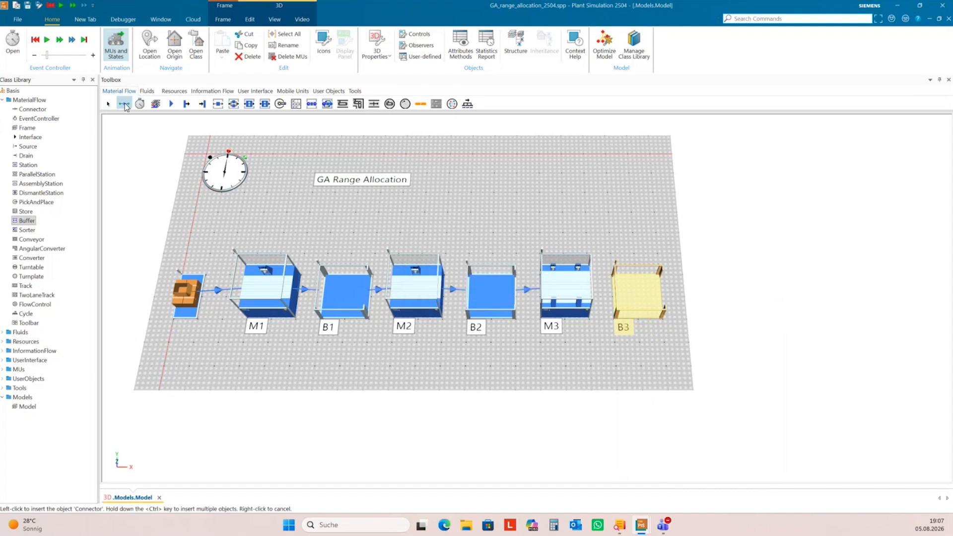
pyautogui.click(564, 284)
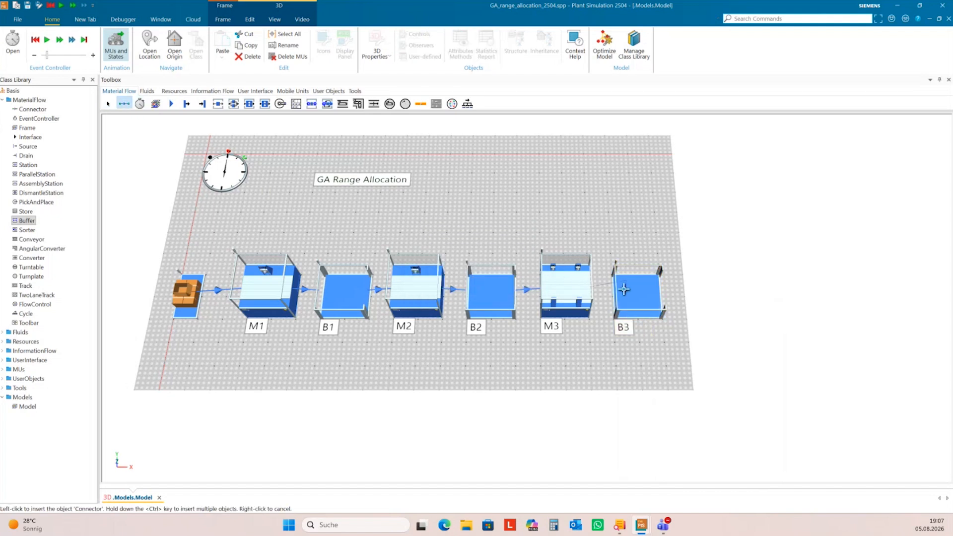
pyautogui.click(633, 295)
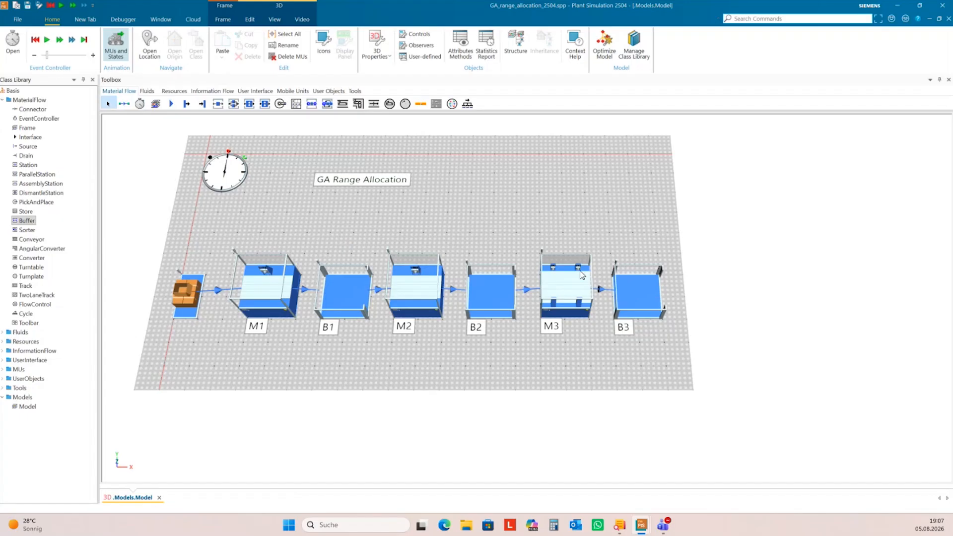
# Insert a Station to the right of buffer B3 and connect B3 to it with a Connector.
pyautogui.click(218, 104)
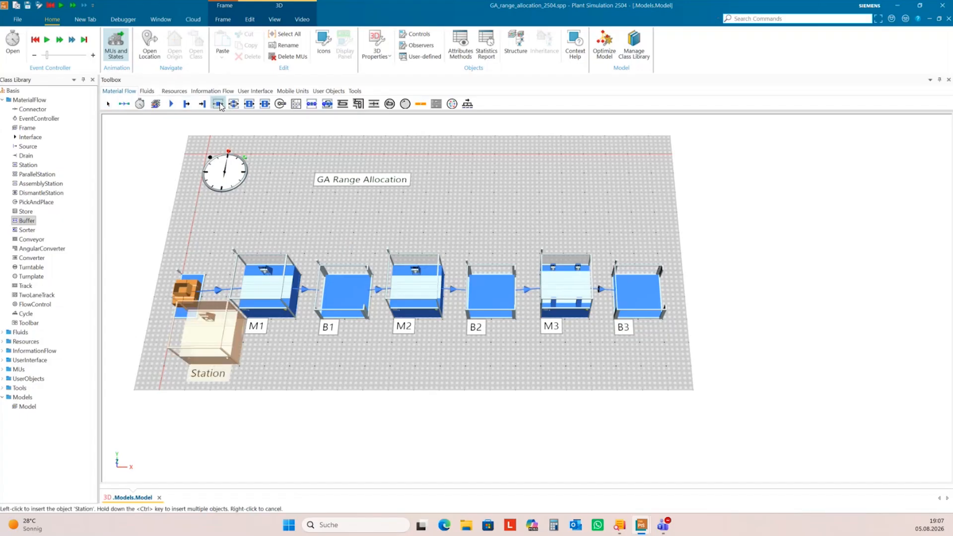
pyautogui.click(774, 303)
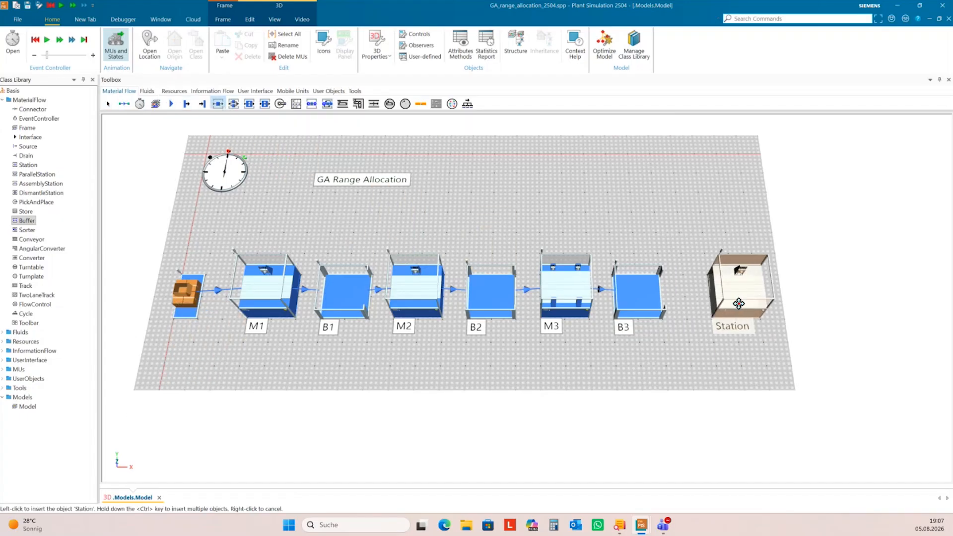
pyautogui.click(124, 104)
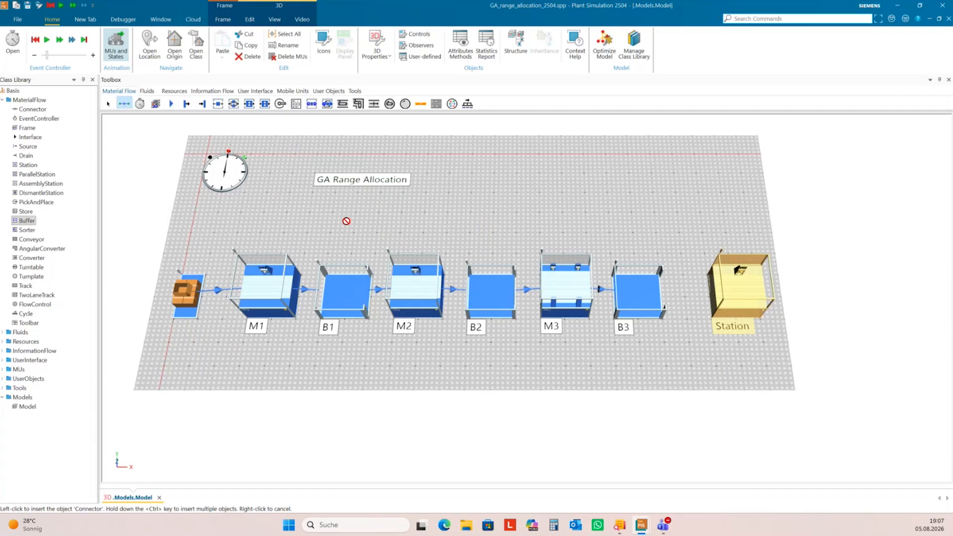
pyautogui.click(630, 298)
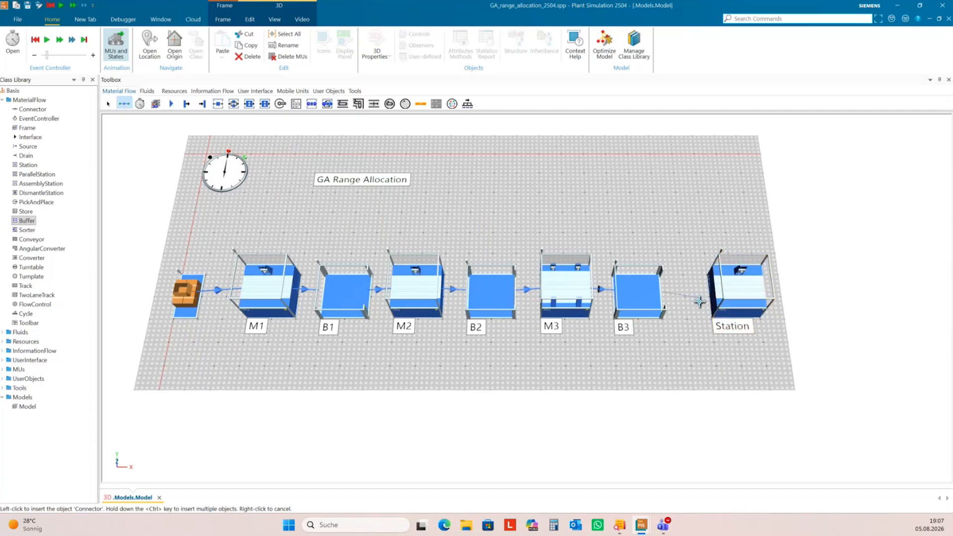
pyautogui.click(737, 297)
# Rename the Station after buffer B3 as M4.
pyautogui.rightClick(737, 296)
pyautogui.click(775, 324)
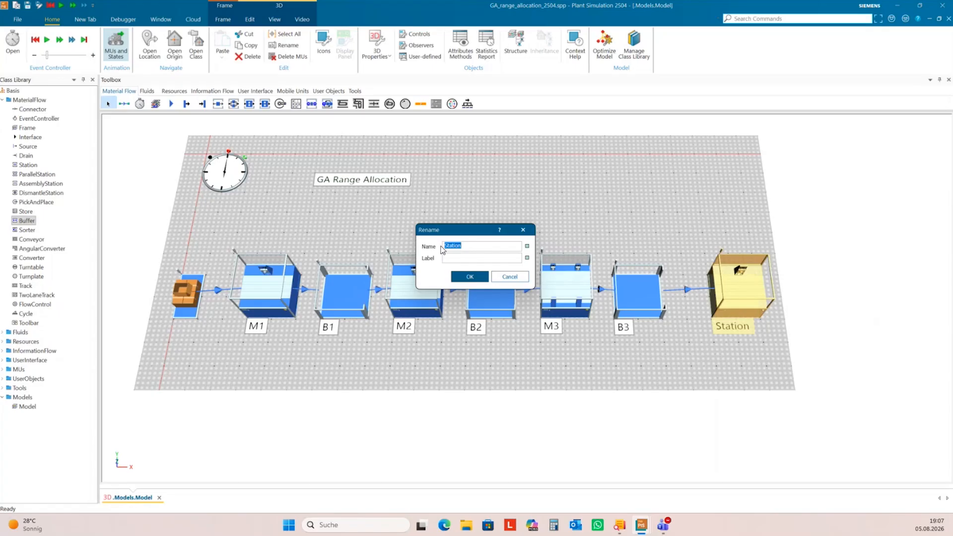
pyautogui.write('M4')
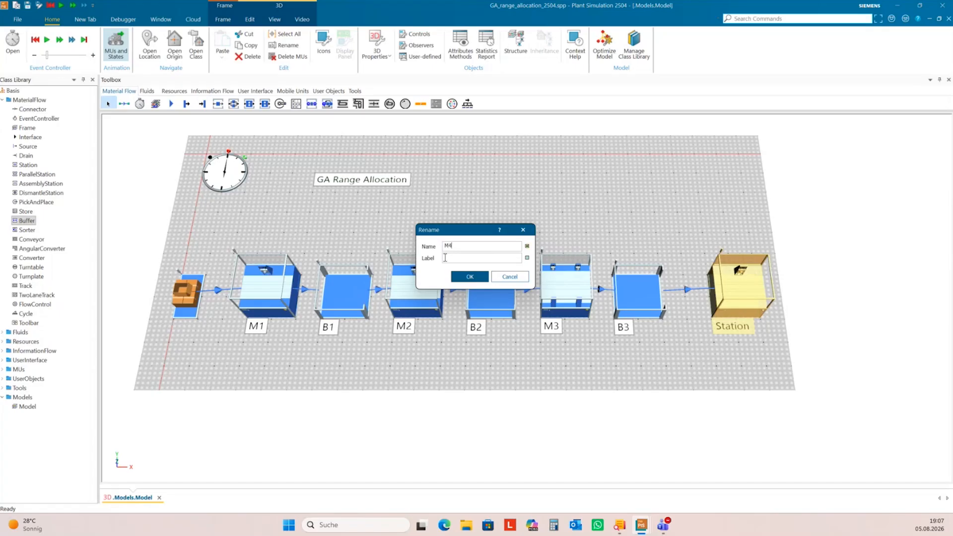
pyautogui.click(468, 276)
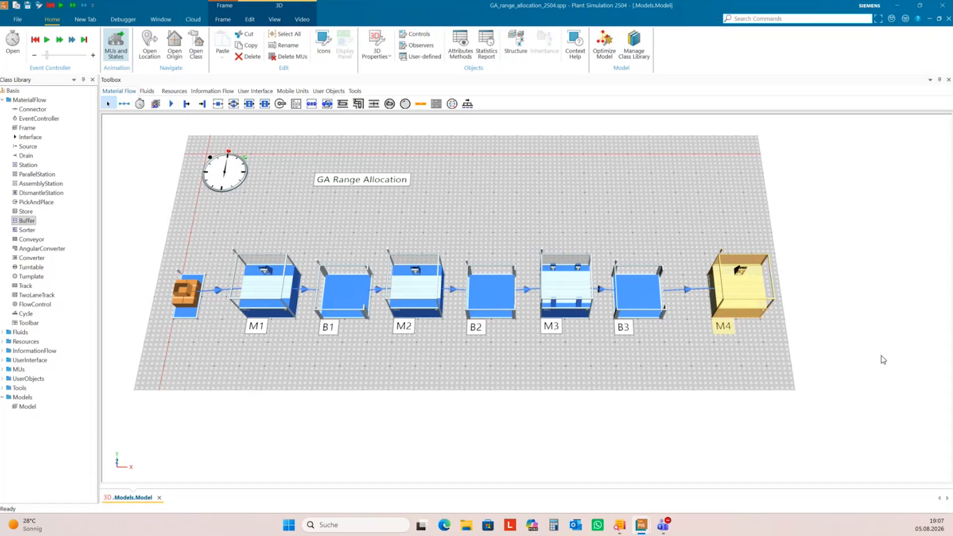
# Set the constant processing time of station M4 to 1:00.
pyautogui.doubleClick(737, 317)
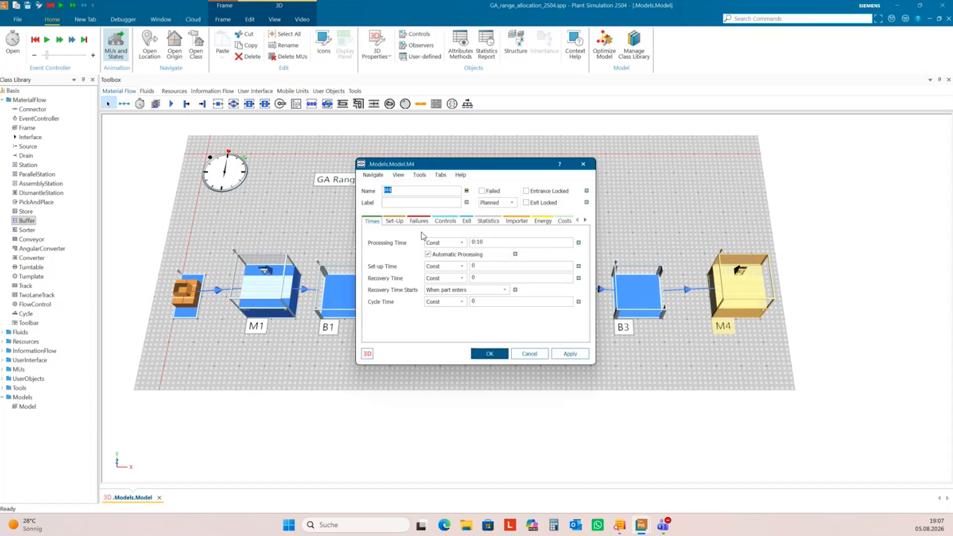
pyautogui.moveTo(489, 243); pyautogui.dragTo(463, 243)
pyautogui.write('1:00')
pyautogui.click(569, 355)
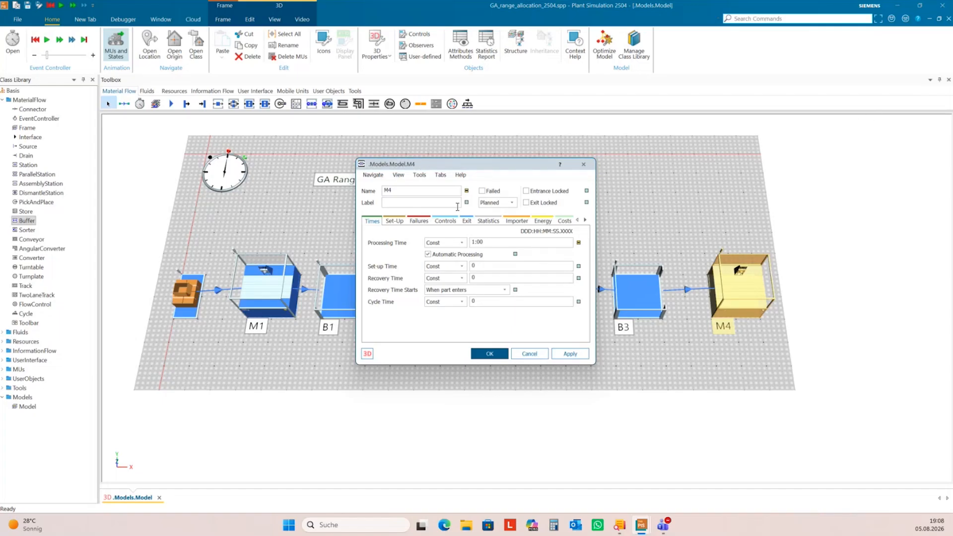
# Add a failure to station M4 with 90 % availability and an MTTR of 25:00.
pyautogui.click(420, 223)
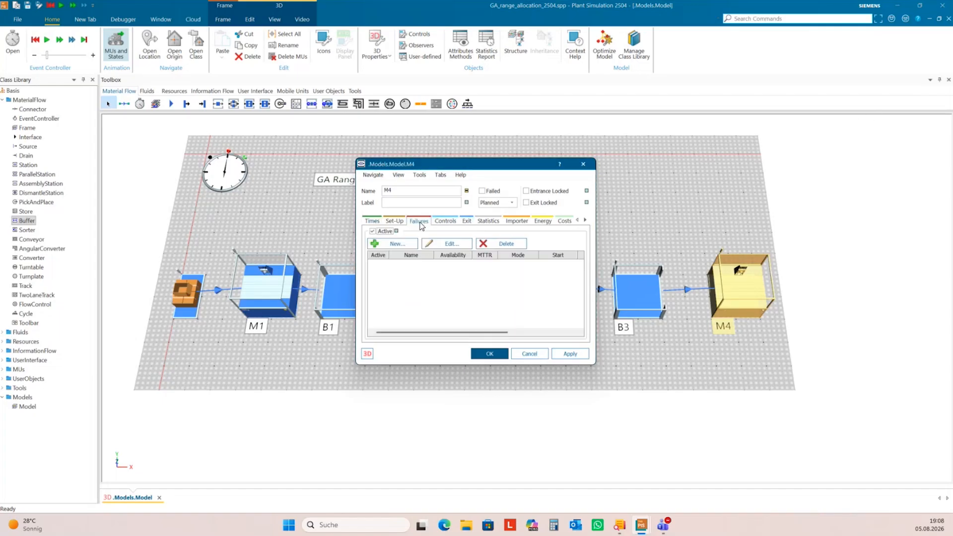
pyautogui.click(395, 246)
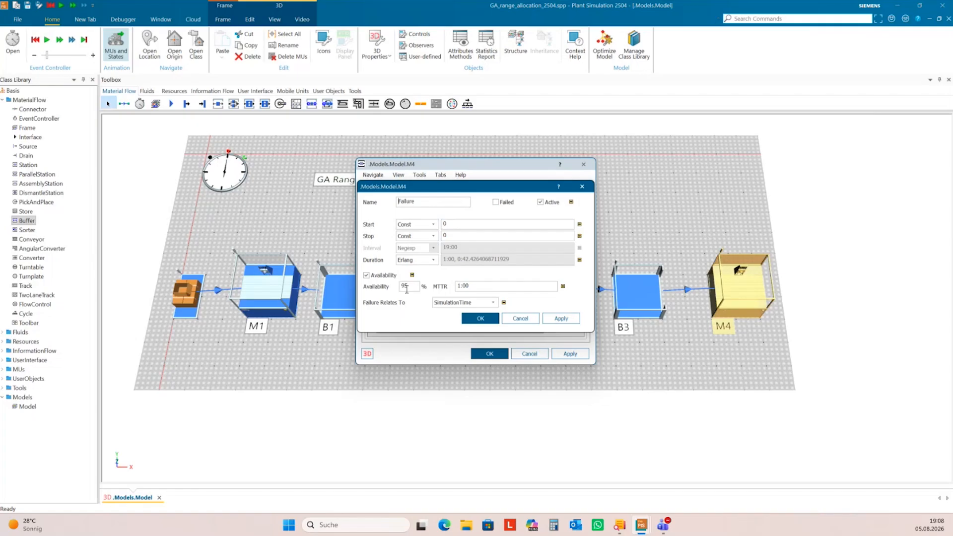
pyautogui.moveTo(404, 288); pyautogui.dragTo(407, 289)
pyautogui.write('0')
pyautogui.moveTo(457, 287); pyautogui.dragTo(460, 289)
pyautogui.write('25')
pyautogui.click(560, 318)
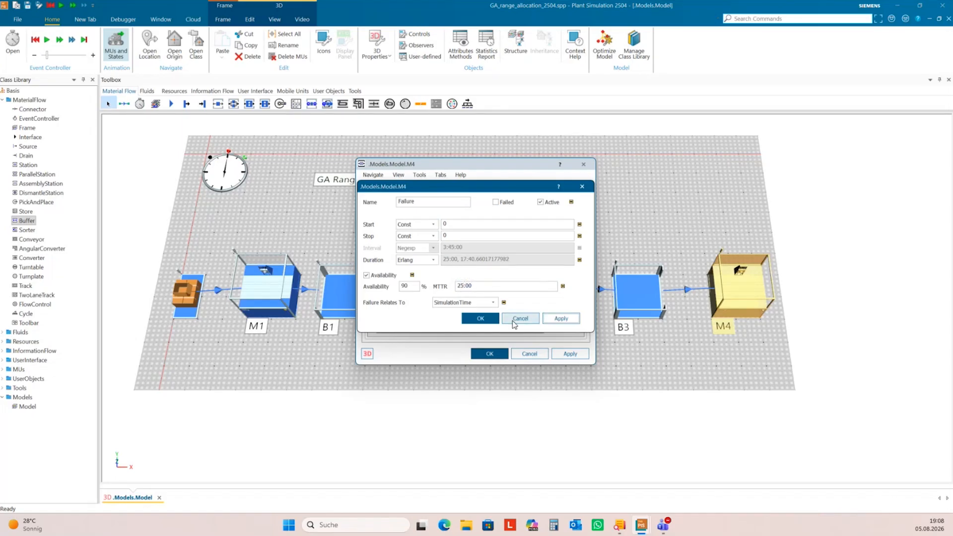
pyautogui.click(494, 321)
pyautogui.click(499, 354)
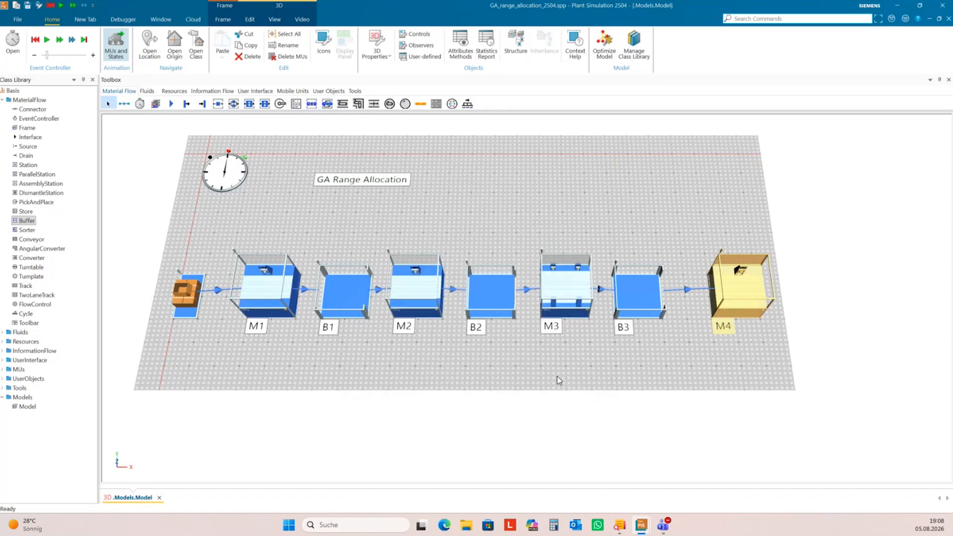
pyautogui.click(557, 376)
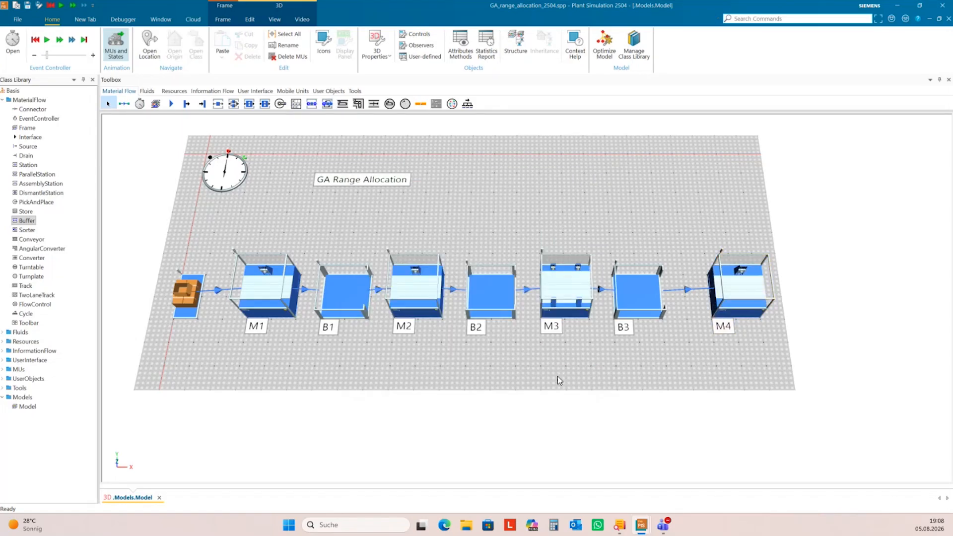
# Move station M4 closer to buffer B3 and insert a Drain after M4 at the end of the line.
pyautogui.click(746, 295)
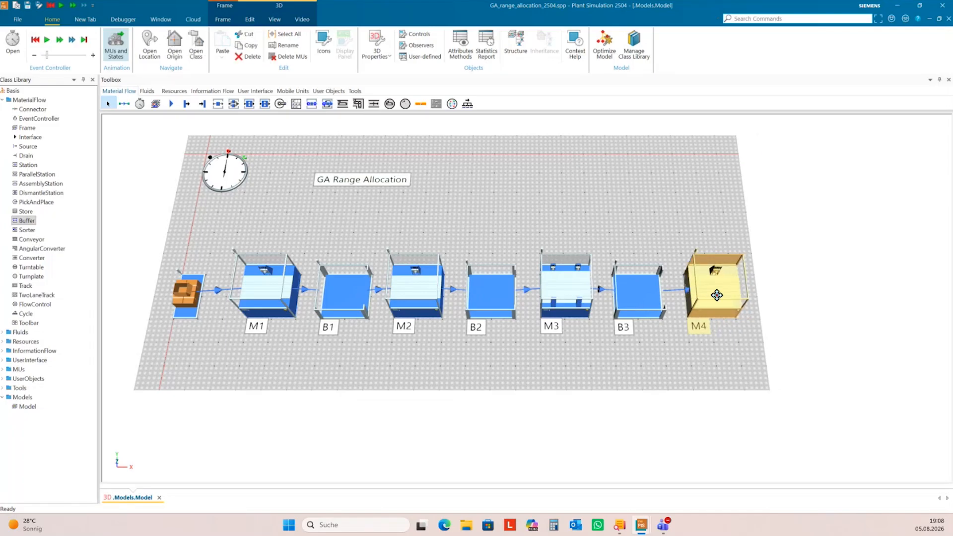
pyautogui.click(201, 103)
pyautogui.click(796, 290)
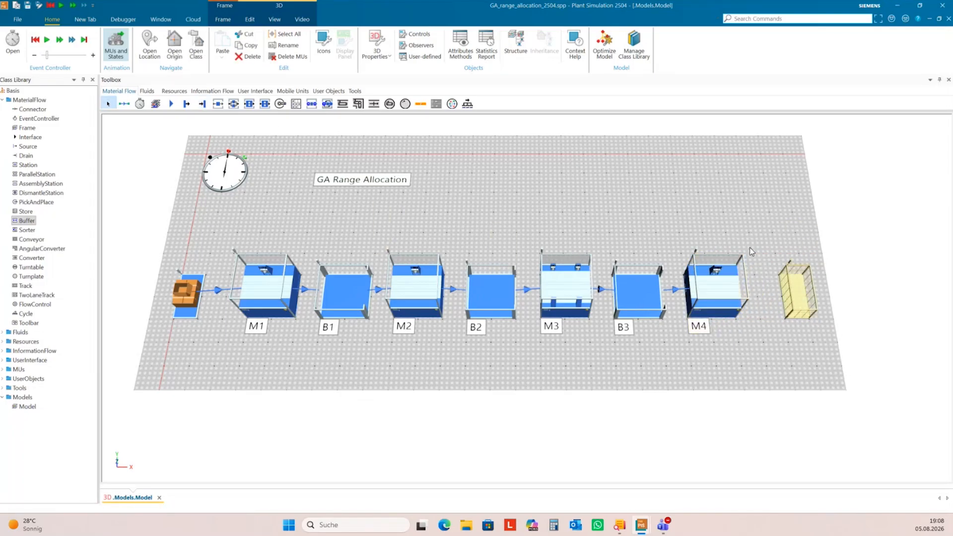
# Connect station M4 to the Drain with a Connector.
pyautogui.click(124, 104)
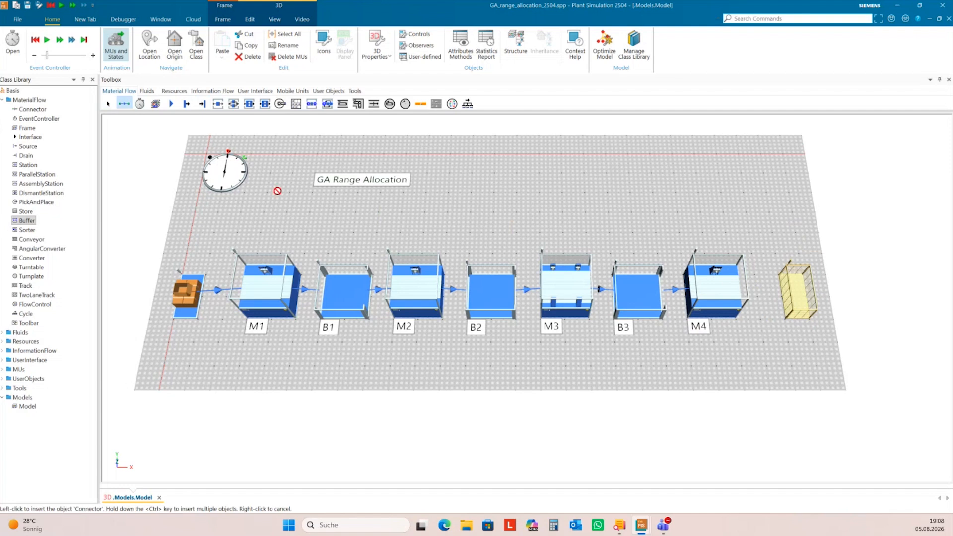
pyautogui.click(726, 290)
pyautogui.click(798, 293)
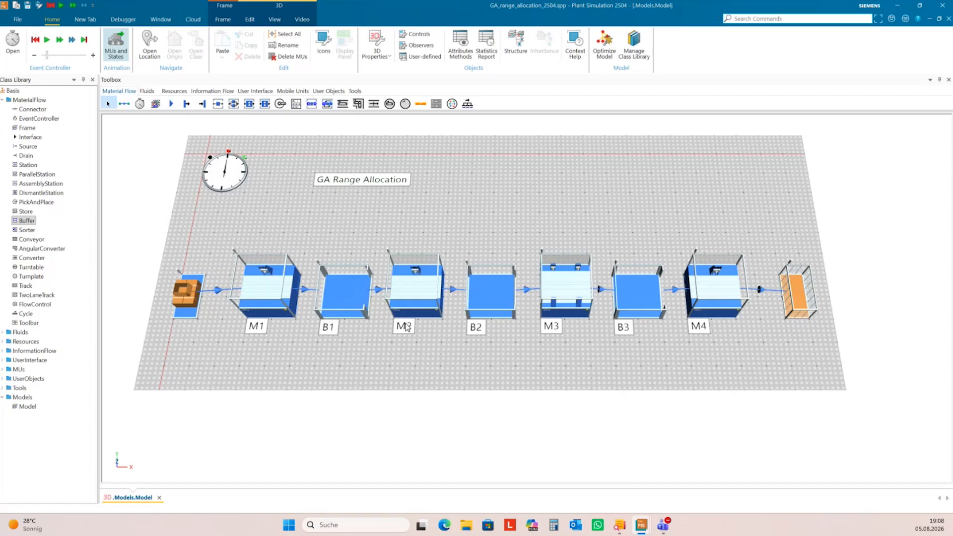
# Move the GA Range Allocation title up towards the event controller clock and insert a Comment below the title.
pyautogui.moveTo(356, 184); pyautogui.dragTo(335, 157)
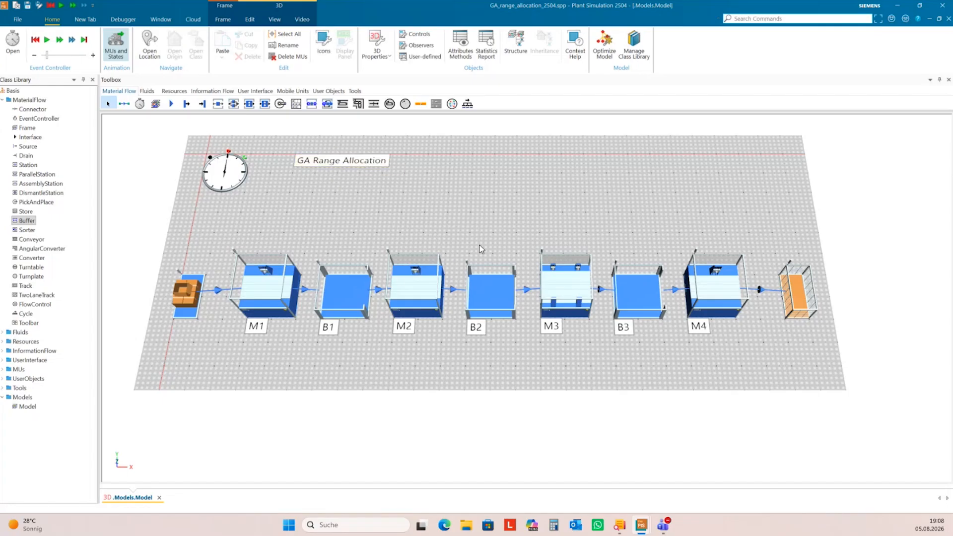
pyautogui.click(245, 93)
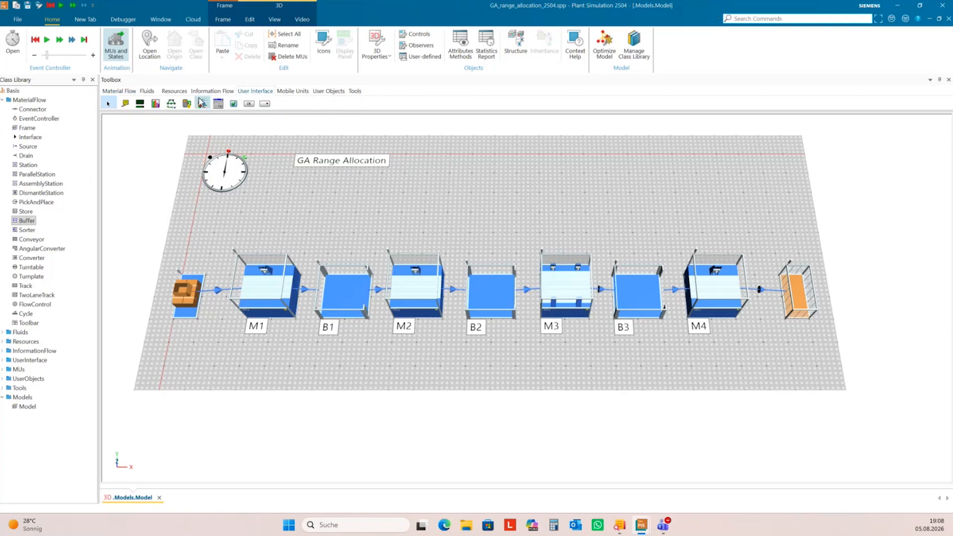
pyautogui.click(125, 103)
pyautogui.click(281, 198)
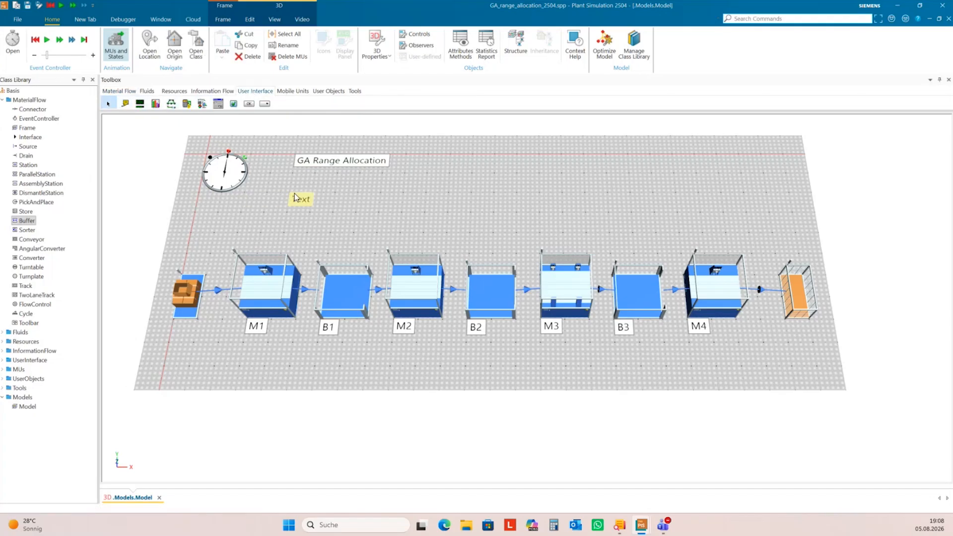
# Set the new Comment's text to "targert throughput : 40 - 45 per hour" with a second line "--> min. buffer capacity b1, b2, b3".
pyautogui.doubleClick(300, 201)
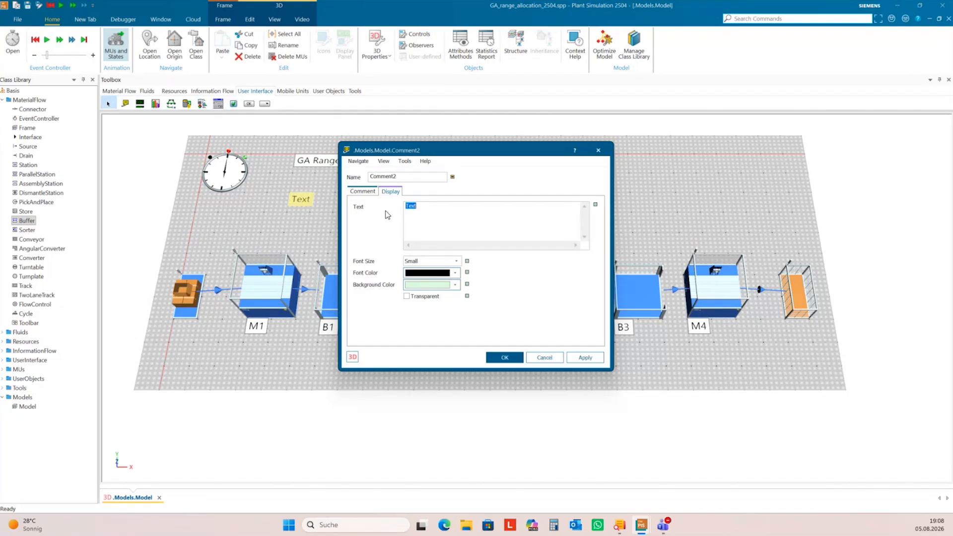
pyautogui.write('targert')
pyautogui.write('40 - 45')
pyautogui.click(466, 208)
pyautogui.click(492, 205)
pyautogui.write('per hour')
pyautogui.press('Return')
pyautogui.write('--> min. ')
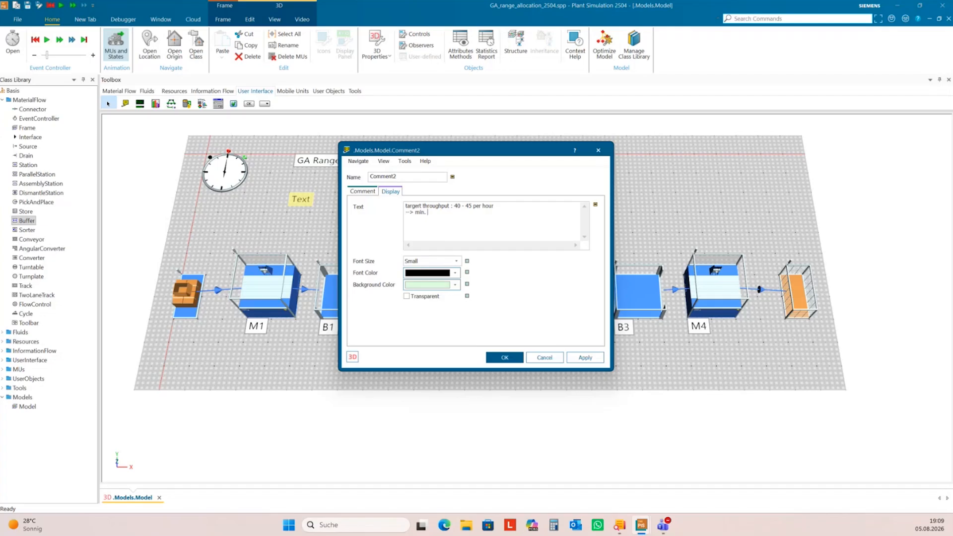
pyautogui.write('buffer capacity b1,b2, b3')
pyautogui.click(472, 213)
pyautogui.click(585, 358)
pyautogui.click(541, 357)
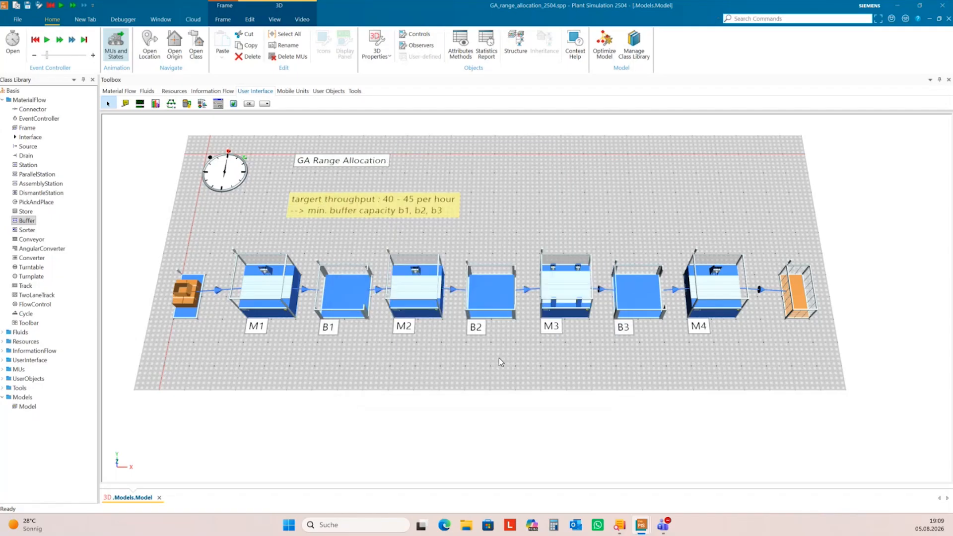
pyautogui.click(443, 243)
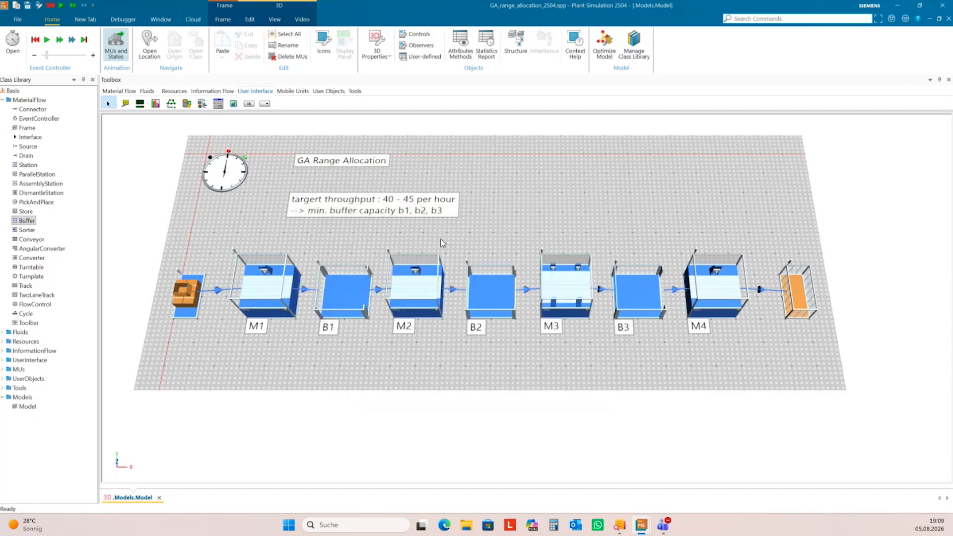
# Correct the first word of the throughput comment to "target".
pyautogui.doubleClick(327, 204)
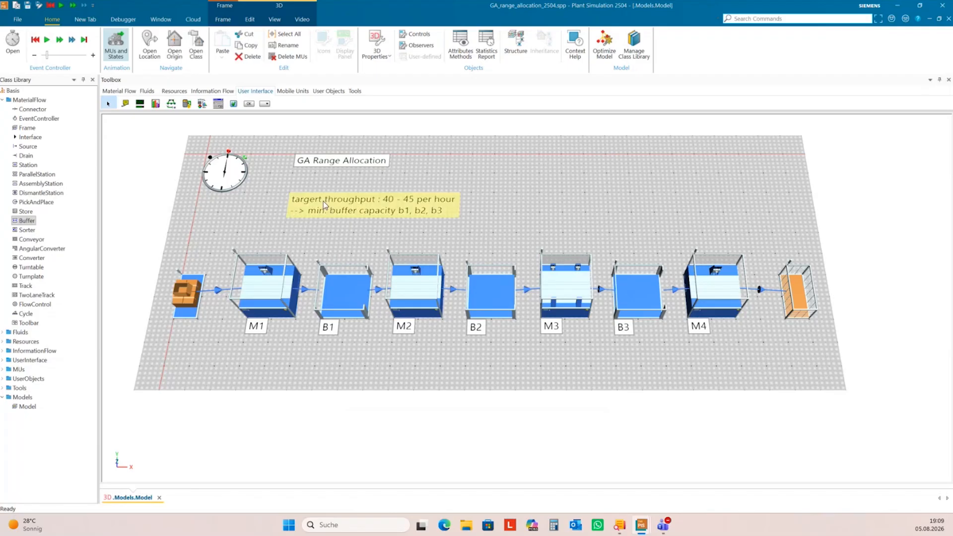
pyautogui.click(420, 210)
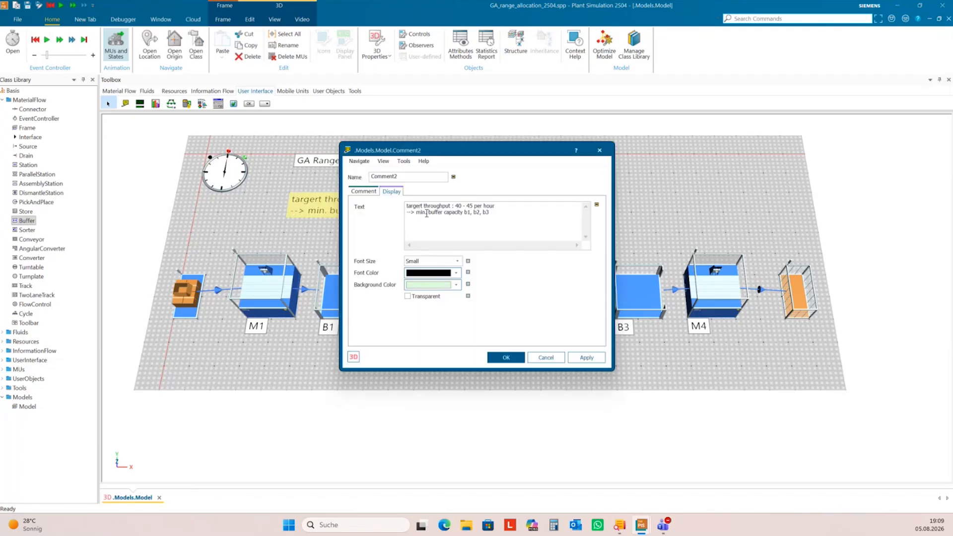
pyautogui.press('BackSpace')
pyautogui.click(587, 358)
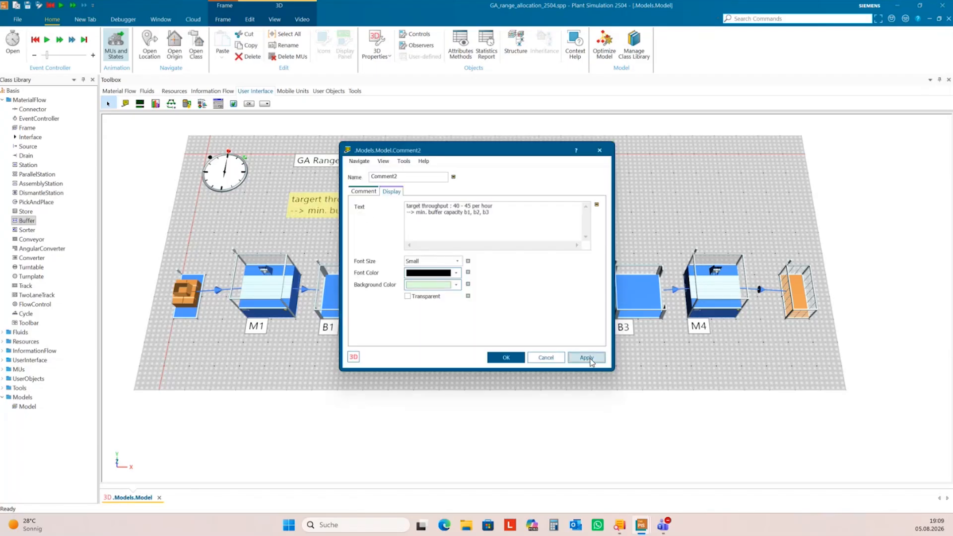
pyautogui.click(505, 359)
pyautogui.click(488, 239)
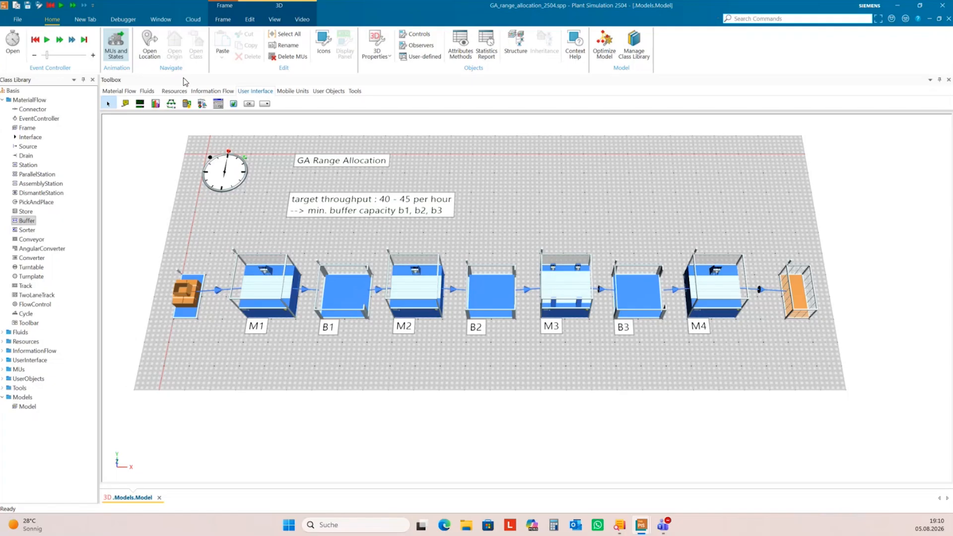
# Insert a Variable named fitnessValue beside the throughput comment and shift it slightly up and towards the comment.
pyautogui.click(206, 92)
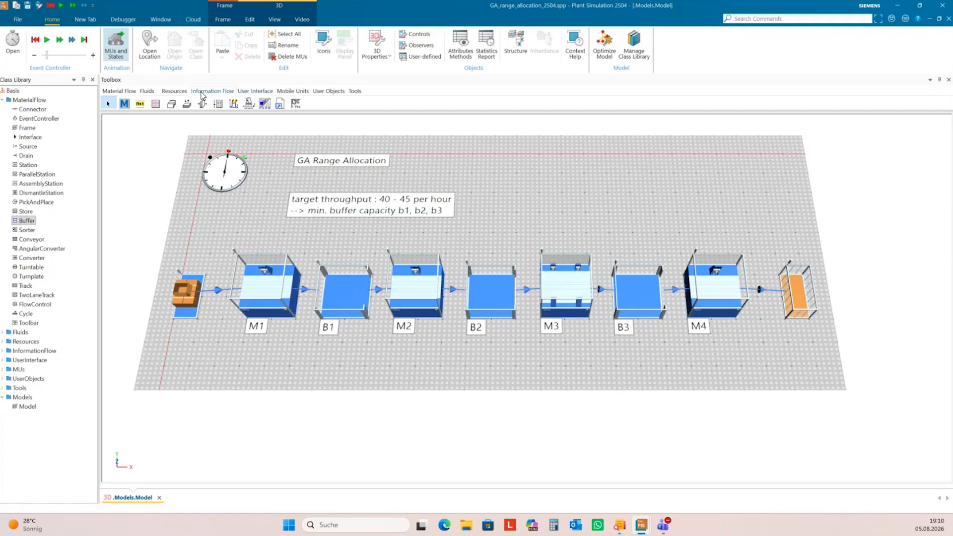
pyautogui.click(139, 107)
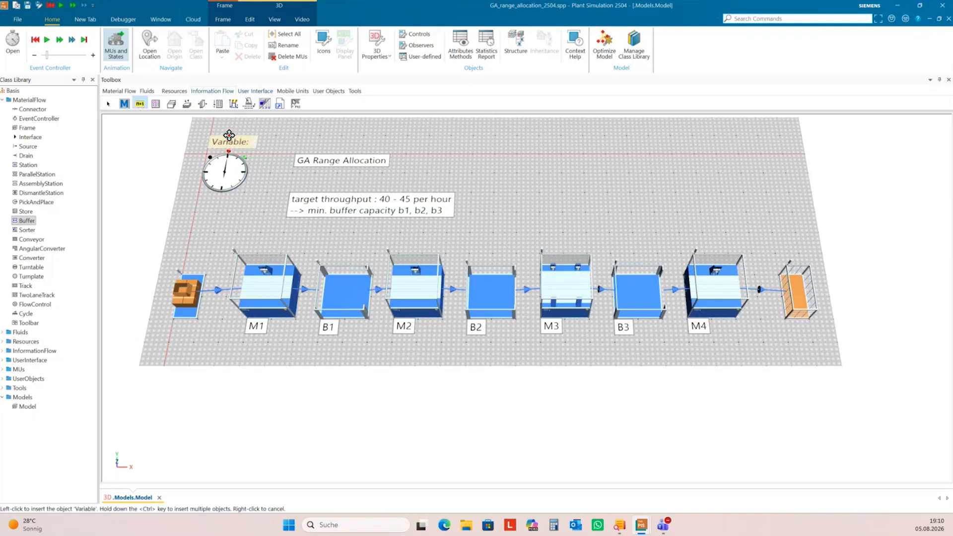
pyautogui.click(516, 200)
pyautogui.rightClick(533, 201)
pyautogui.click(546, 240)
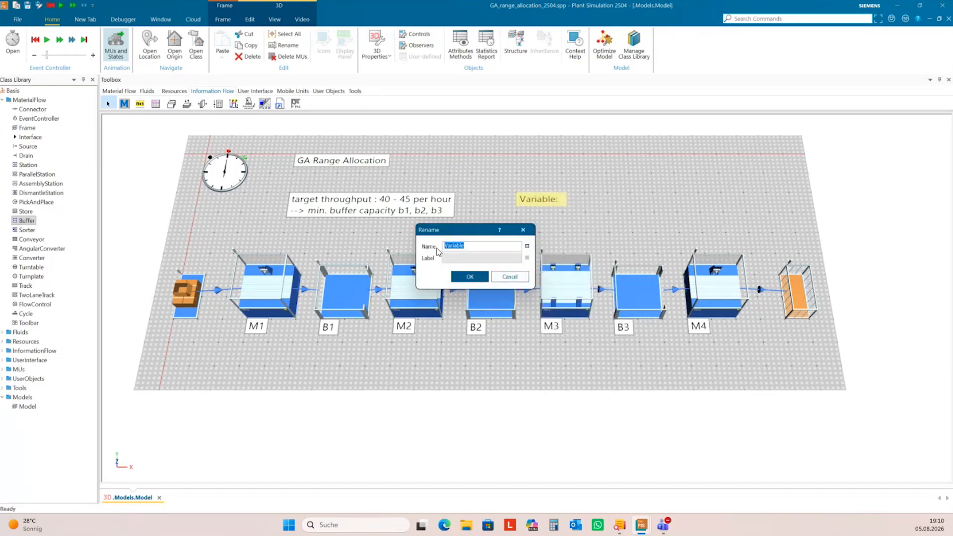
pyautogui.write('fitnessValue')
pyautogui.click(469, 277)
pyautogui.click(531, 238)
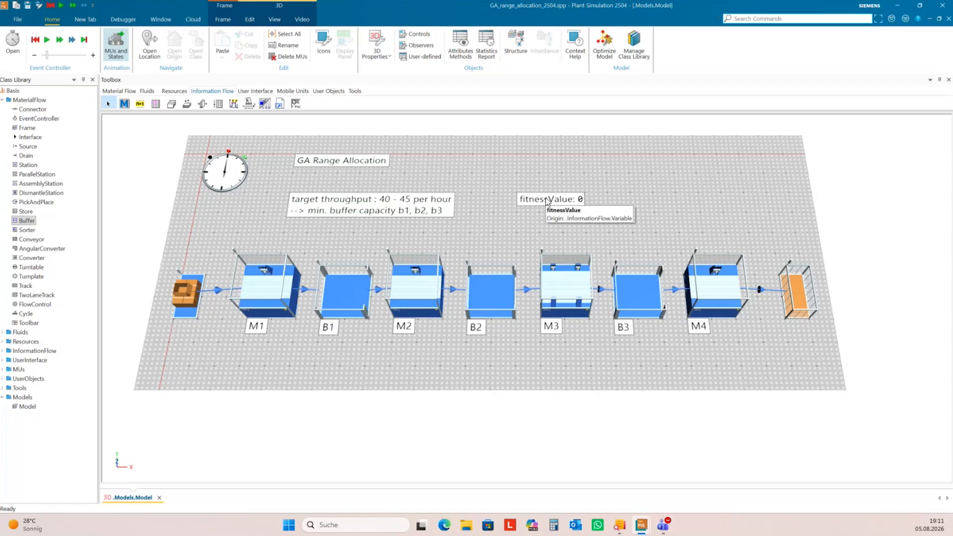
pyautogui.moveTo(546, 201); pyautogui.dragTo(533, 188)
pyautogui.click(520, 216)
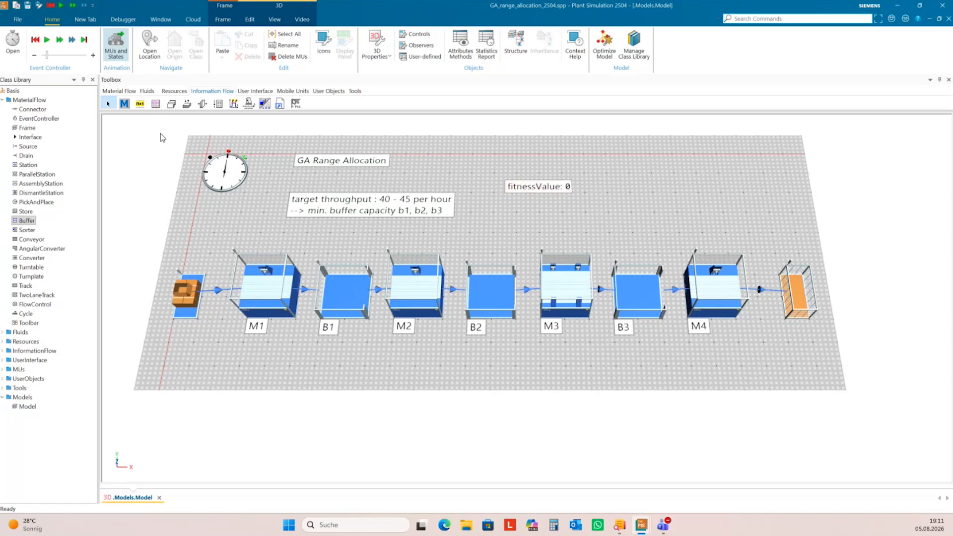
# Insert a Method below the fitnessValue variable and rename it endSim.
pyautogui.click(124, 104)
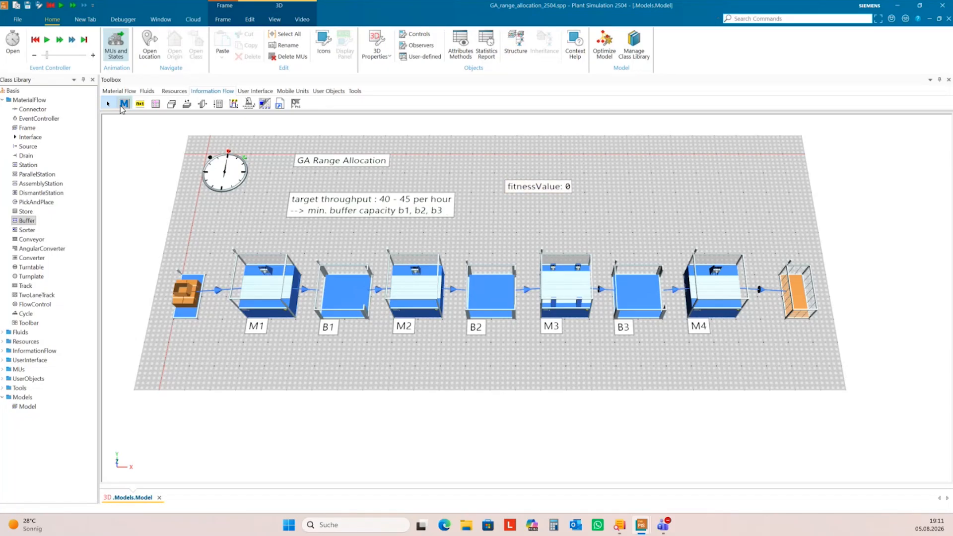
pyautogui.click(516, 218)
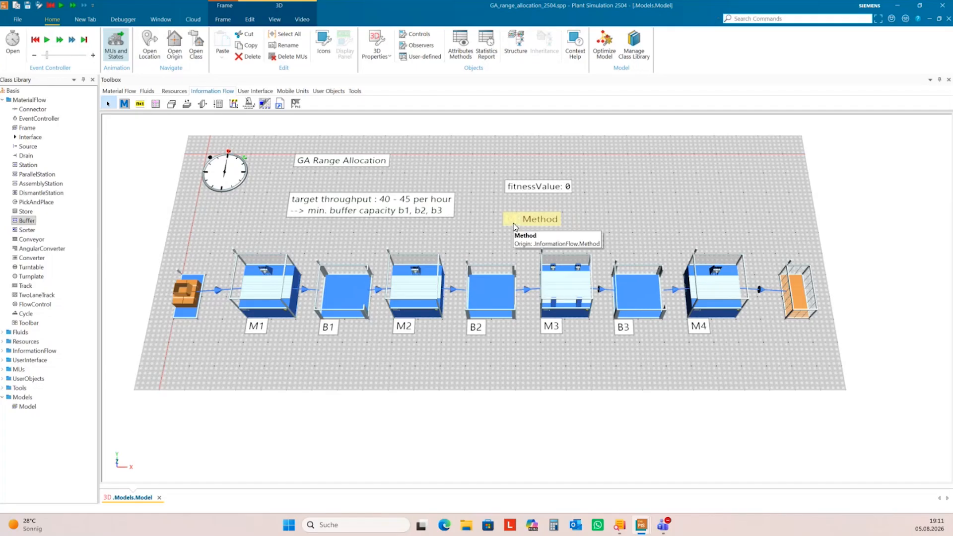
pyautogui.rightClick(514, 227)
pyautogui.click(546, 266)
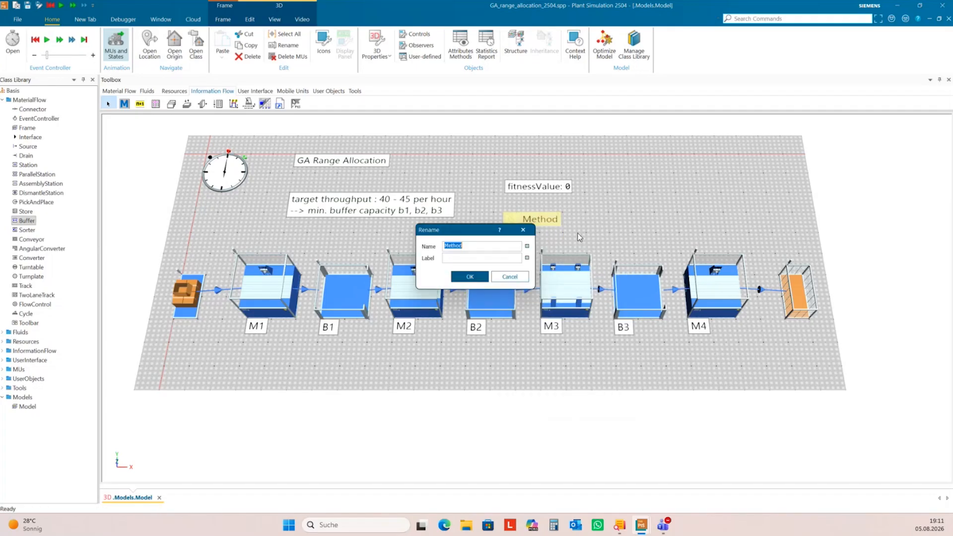
pyautogui.write('endSim')
pyautogui.click(466, 277)
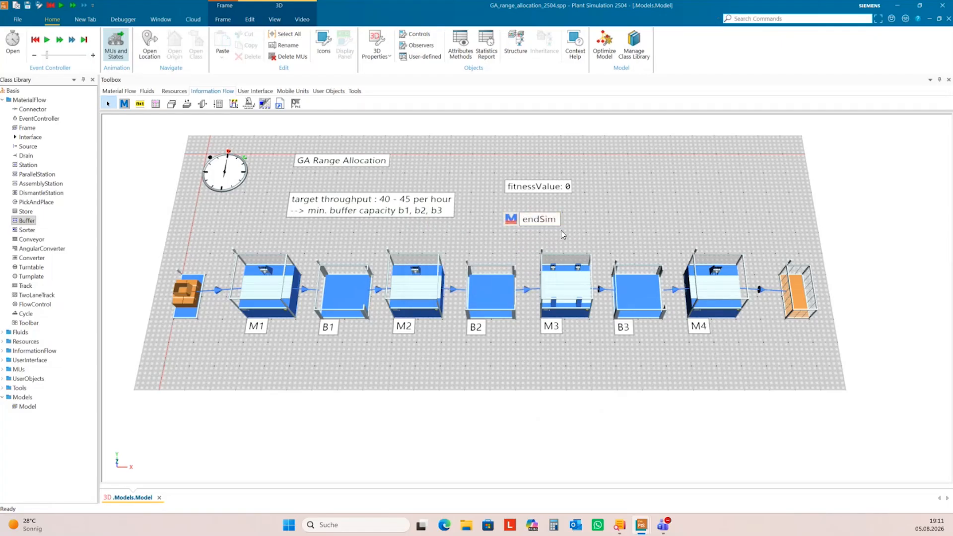
# Start the endSim method's code with the condition "if drain.statThroughputPerHour < 40 or".
pyautogui.doubleClick(510, 218)
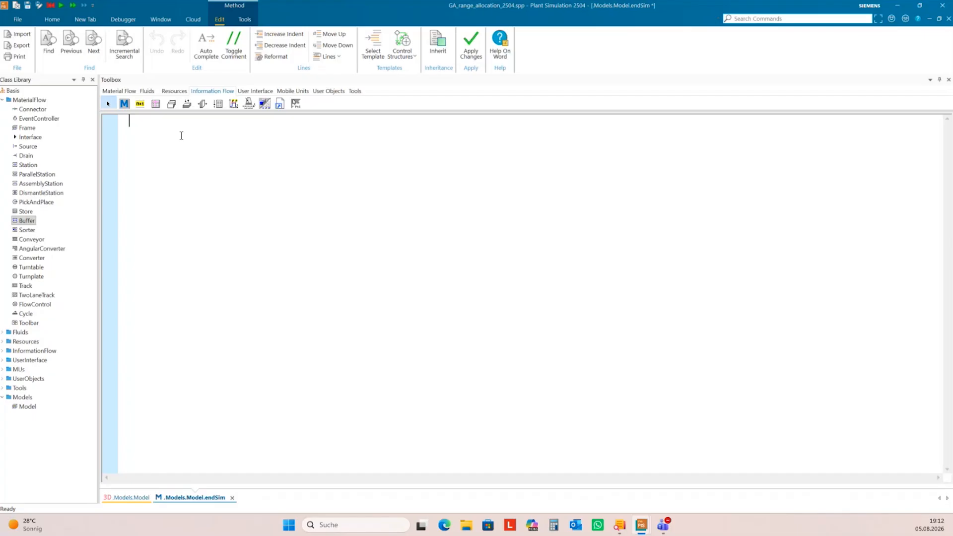
pyautogui.write('if drain.statThr')
pyautogui.hotkey('ctrl', 'space')
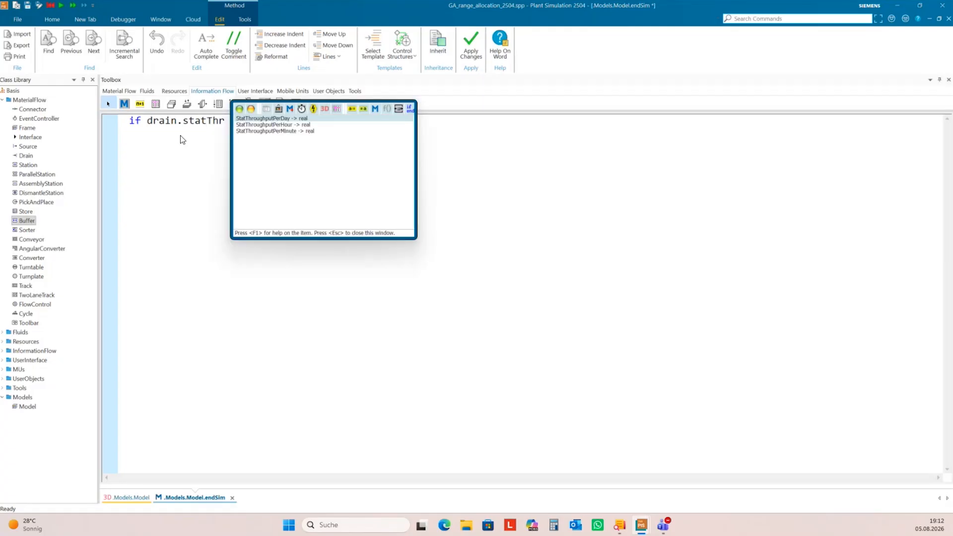
pyautogui.doubleClick(255, 125)
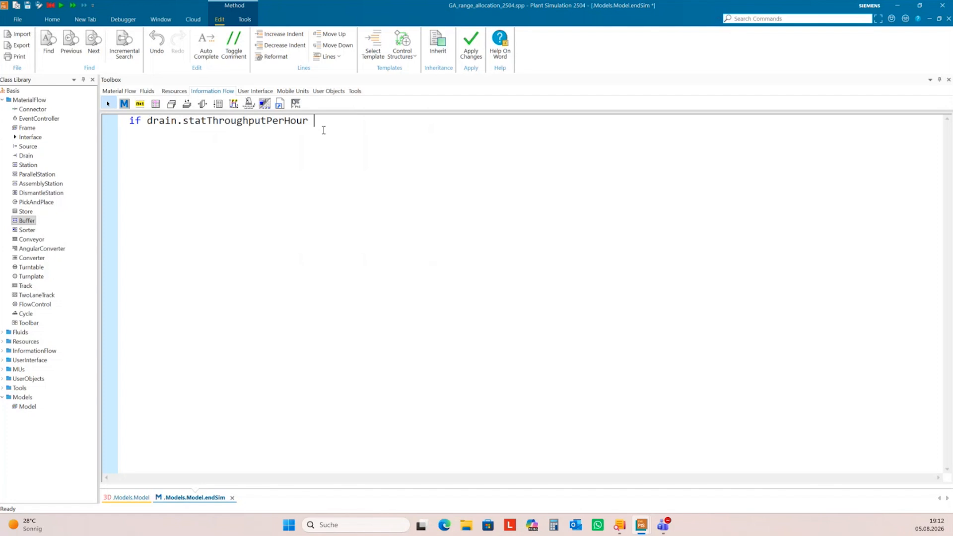
pyautogui.write('< 40 or')
# Complete the condition after "or" with "drain.statThroughputPerHour > 45", reusing the existing throughput expression.
pyautogui.click(147, 124)
pyautogui.moveTo(147, 124); pyautogui.dragTo(307, 121)
pyautogui.hotkey('ctrl', 'c')
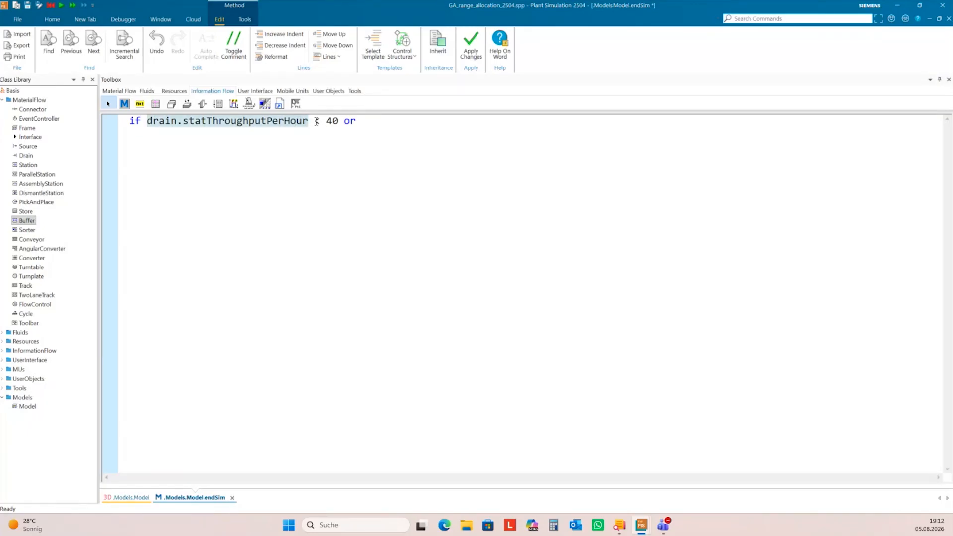
pyautogui.click(386, 123)
pyautogui.hotkey('ctrl', 'v')
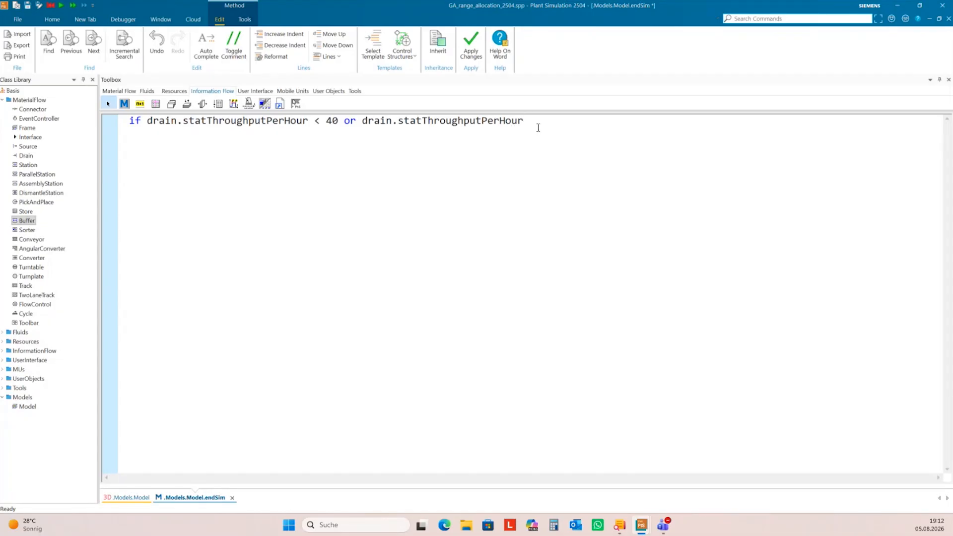
pyautogui.write('=')
pyautogui.press('BackSpace')
pyautogui.write('>')
pyautogui.click(321, 122)
pyautogui.click(538, 122)
pyautogui.write('45')
# Assign 1000000 to fitnessValue under the condition and add an else branch closed with end.
pyautogui.press('Return')
pyautogui.write('fitn')
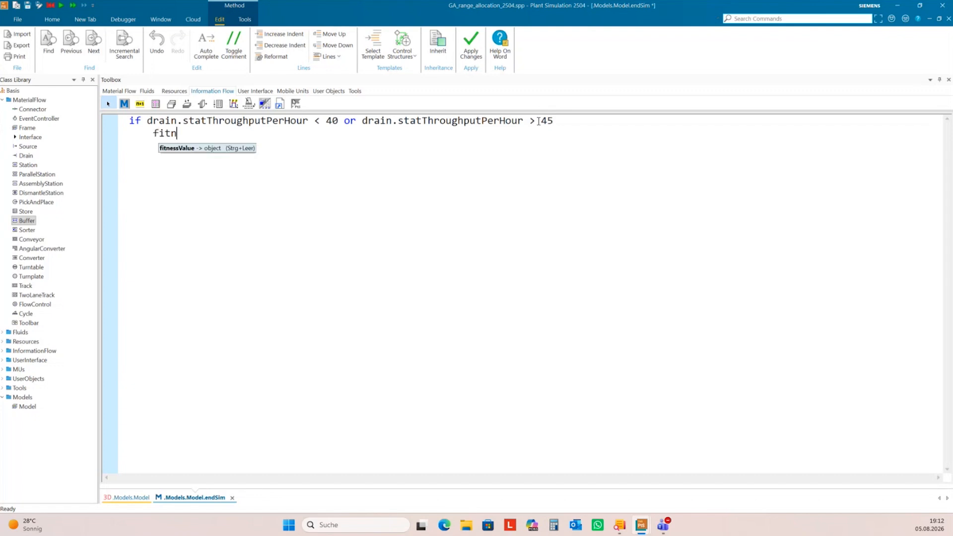
pyautogui.write('ess')
pyautogui.hotkey('ctrl', 'space')
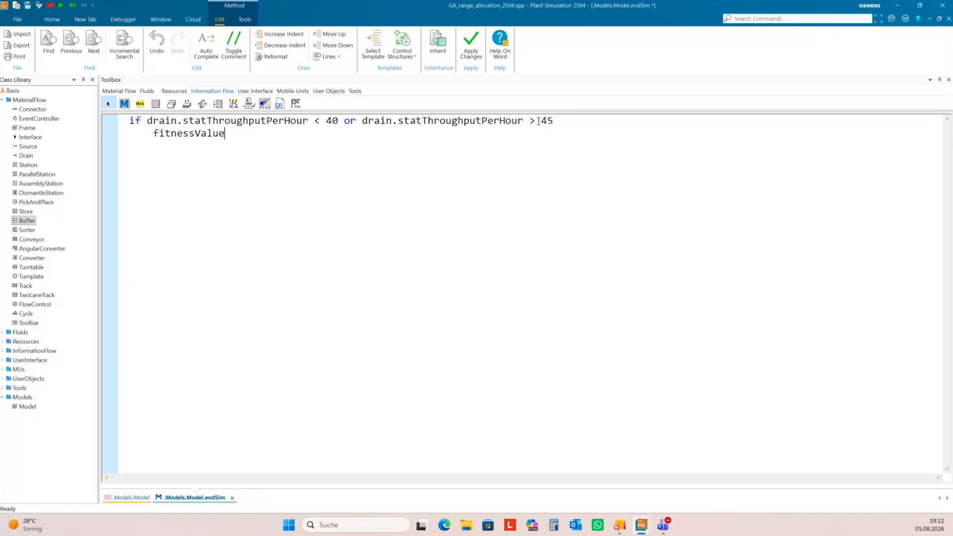
pyautogui.write(':= 1000000')
pyautogui.press('Return')
pyautogui.write('else')
pyautogui.press('Return')
pyautogui.press('Return')
pyautogui.press('BackSpace')
pyautogui.write('end')
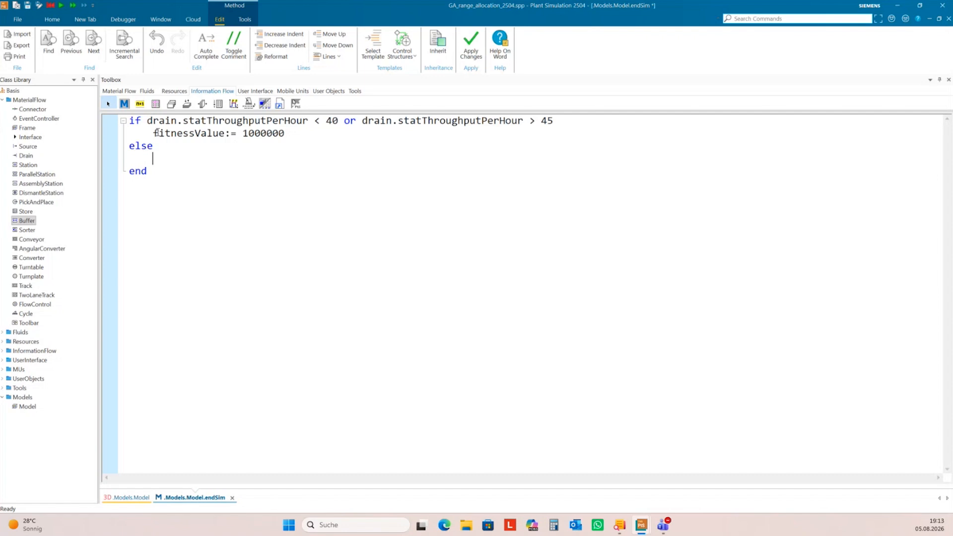
# Assign b1.capacity to fitnessValue in the else branch, reusing the variable name from the line above.
pyautogui.moveTo(154, 133); pyautogui.dragTo(226, 132)
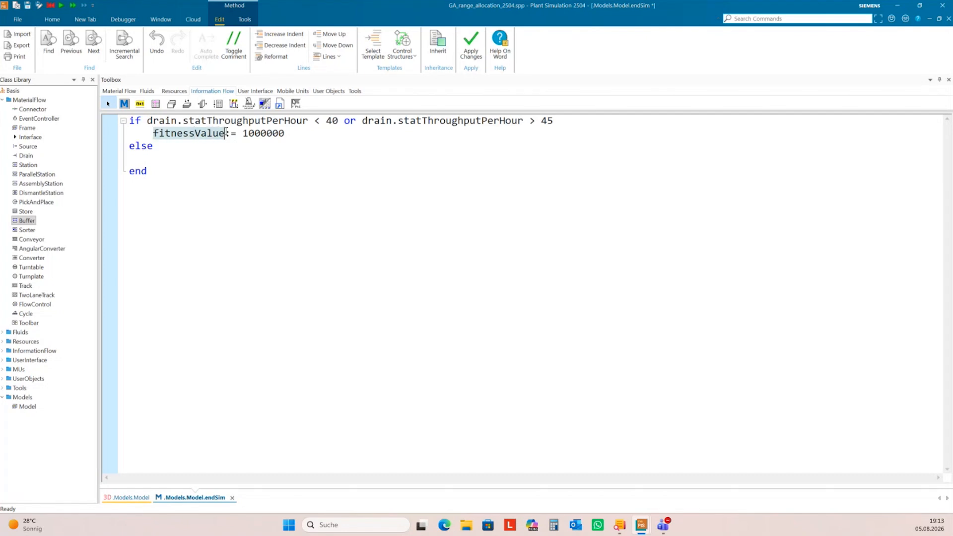
pyautogui.hotkey('ctrl', 'c')
pyautogui.click(155, 163)
pyautogui.hotkey('ctrl', 'v')
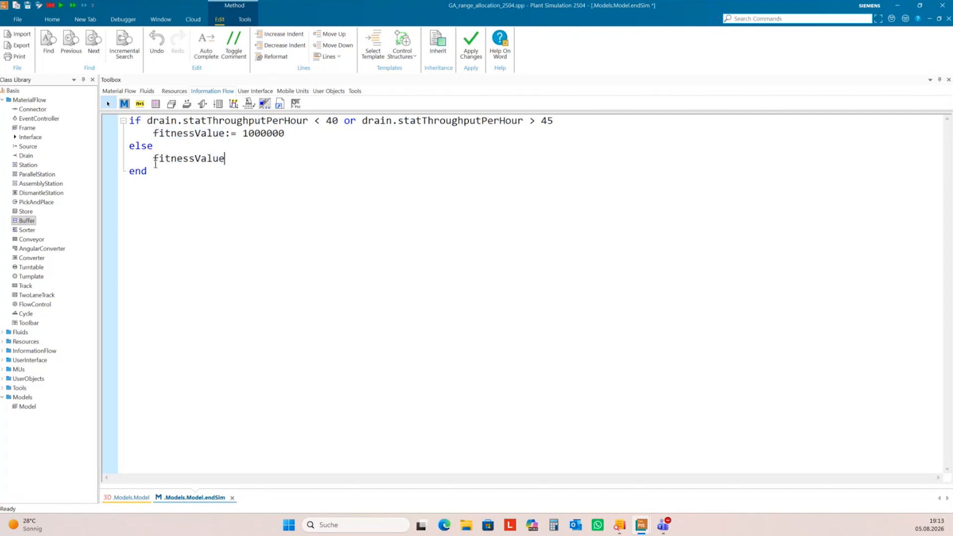
pyautogui.write(':= b1.capac')
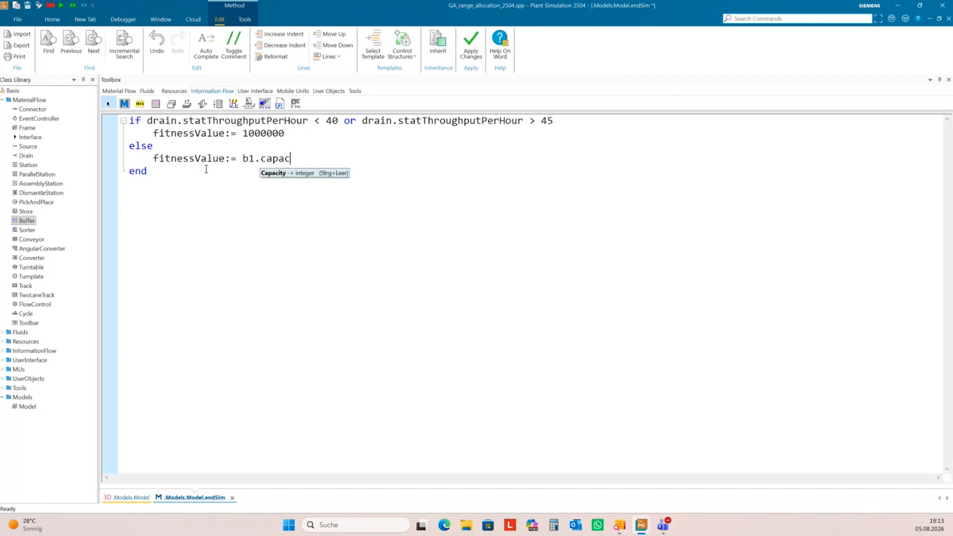
pyautogui.write('ity')
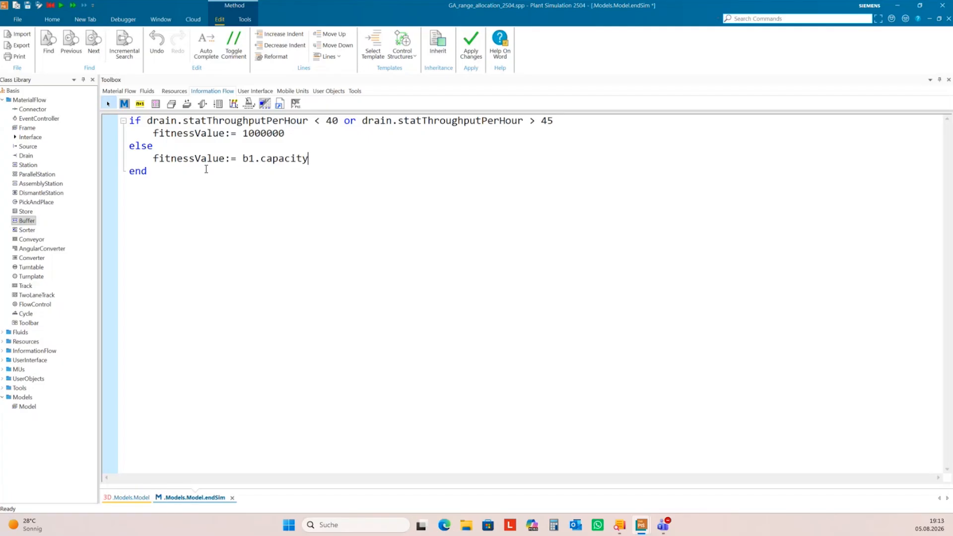
# Add b2.capacity and b3.capacity to the else branch's sum, then apply the code changes and close the method.
pyautogui.write(' +')
pyautogui.moveTo(242, 159); pyautogui.dragTo(308, 159)
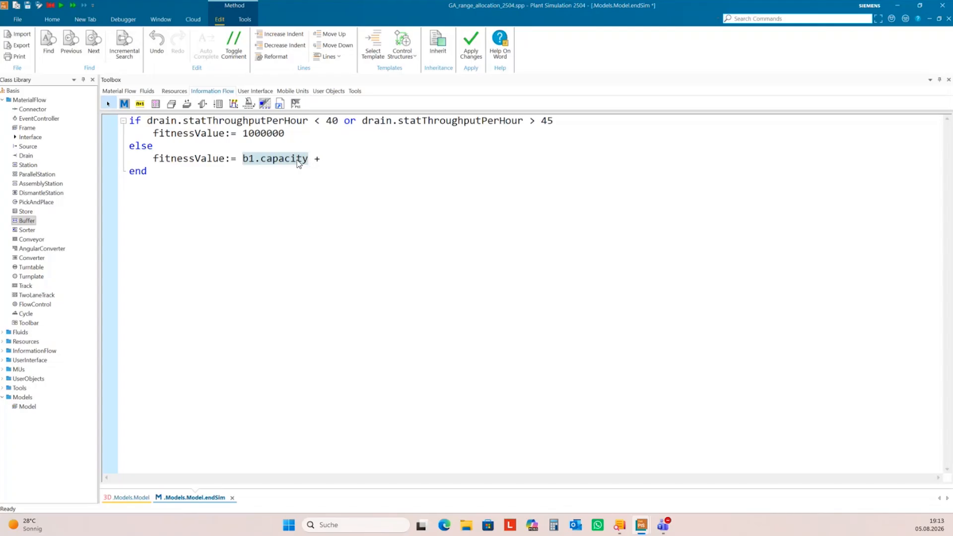
pyautogui.hotkey('ctrl', 'c')
pyautogui.click(332, 158)
pyautogui.hotkey('ctrl', 'v')
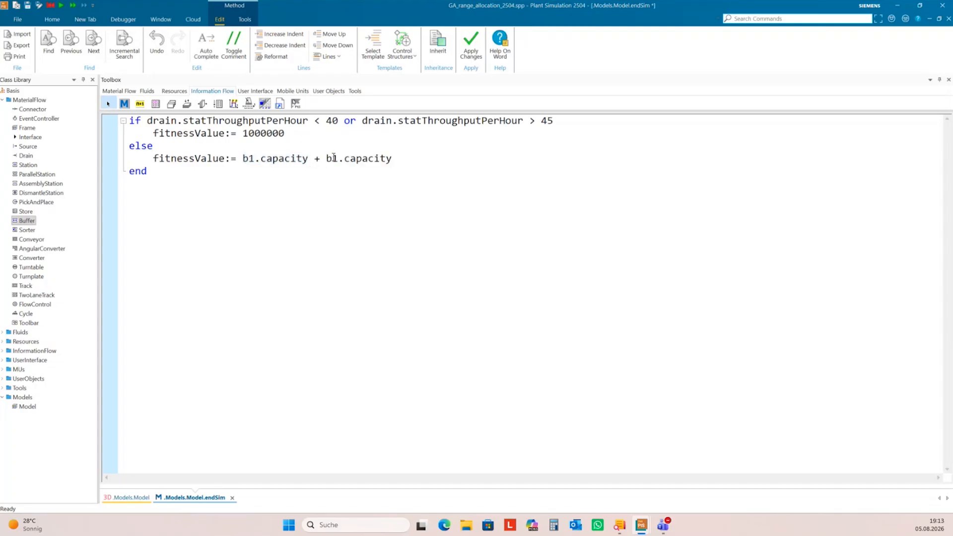
pyautogui.moveTo(333, 159); pyautogui.dragTo(339, 158)
pyautogui.write('2')
pyautogui.click(401, 162)
pyautogui.write('+')
pyautogui.hotkey('ctrl', 'v')
pyautogui.moveTo(414, 158); pyautogui.dragTo(421, 159)
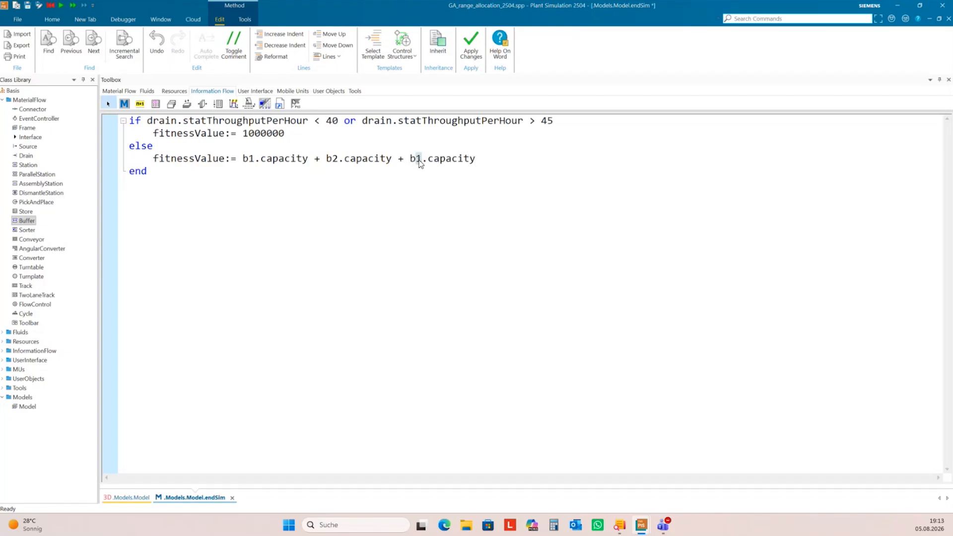
pyautogui.write('3')
pyautogui.click(453, 194)
pyautogui.click(472, 53)
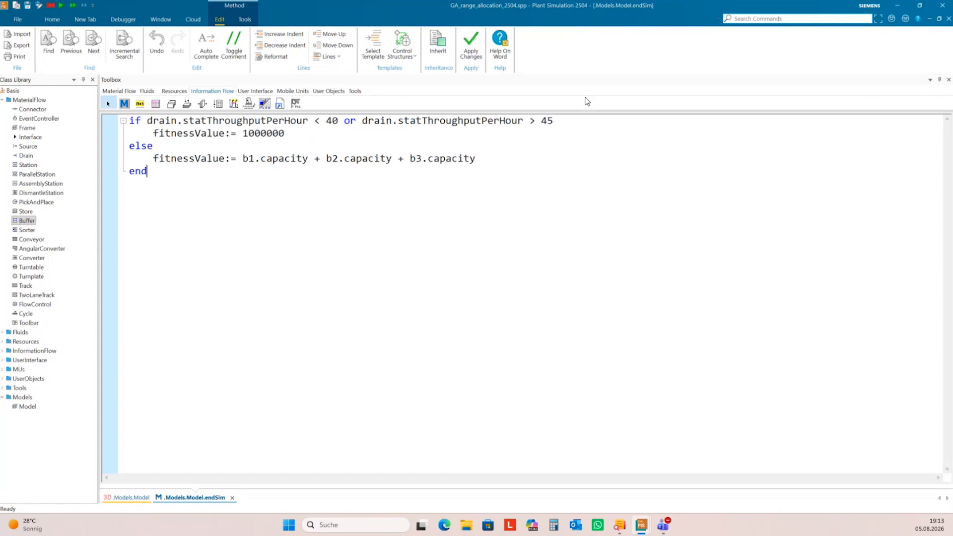
pyautogui.click(948, 18)
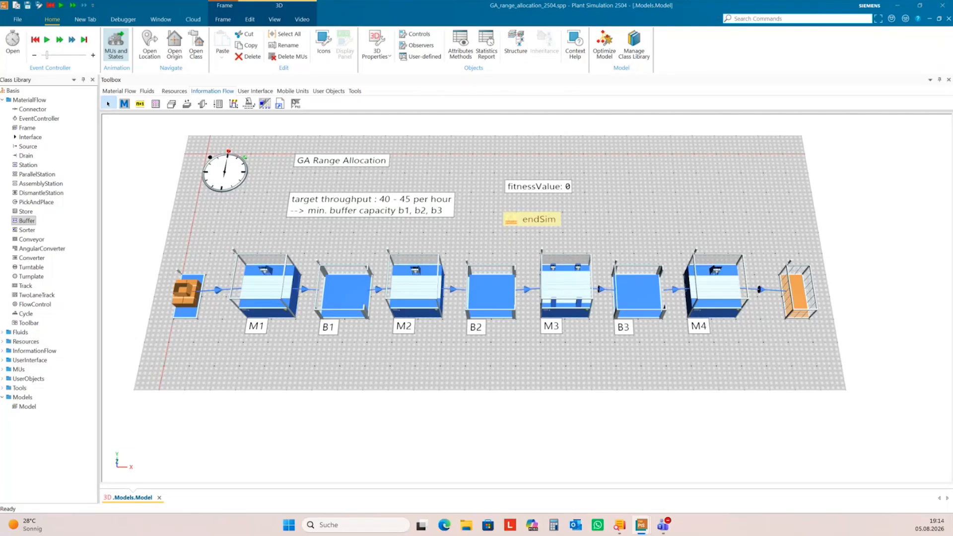
# Set the EventController's end time to 50:00:00:00 and confirm the settings.
pyautogui.doubleClick(223, 182)
pyautogui.click(454, 242)
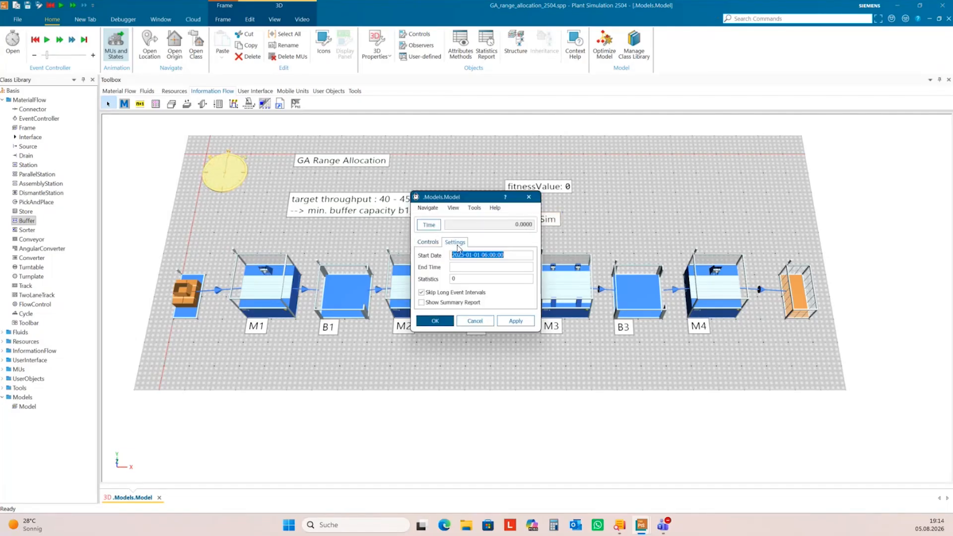
pyautogui.click(459, 267)
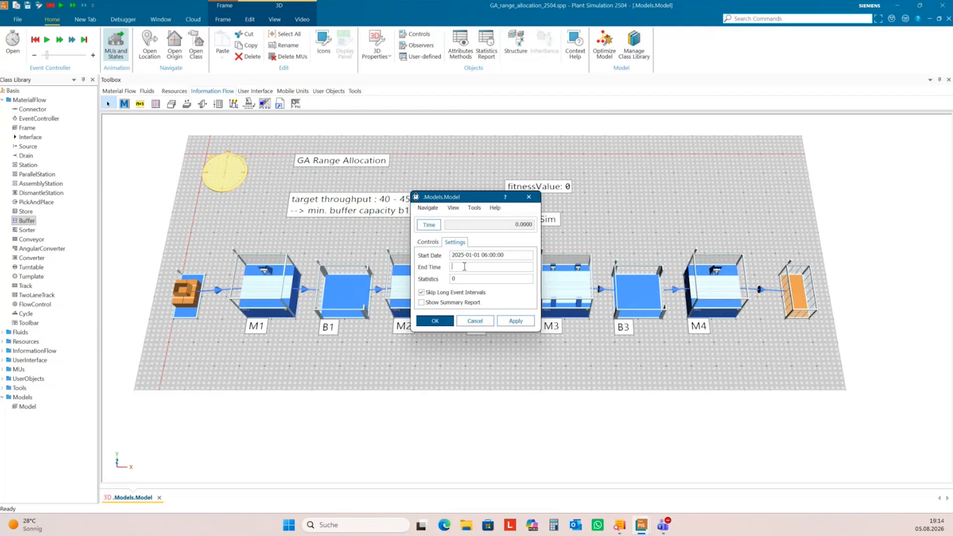
pyautogui.write('50:00:00:00')
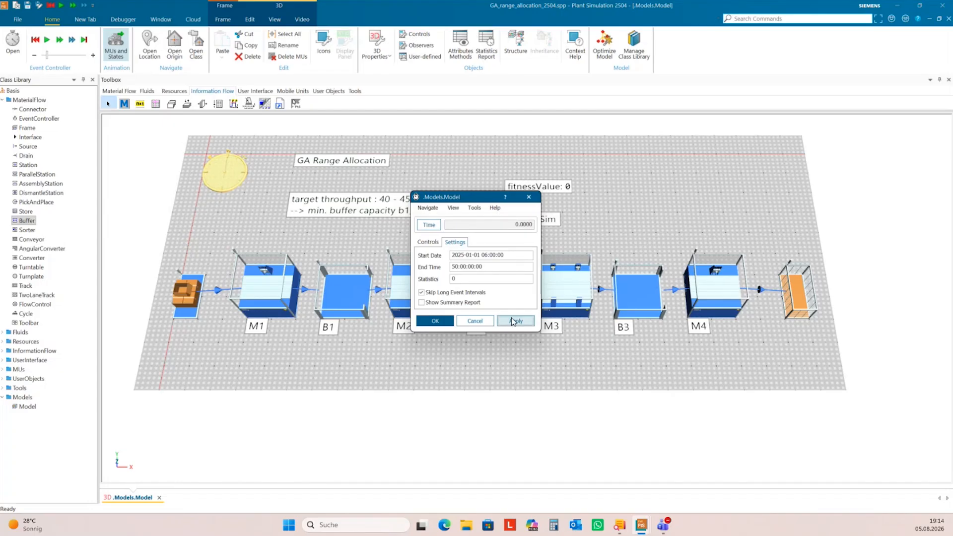
pyautogui.click(434, 322)
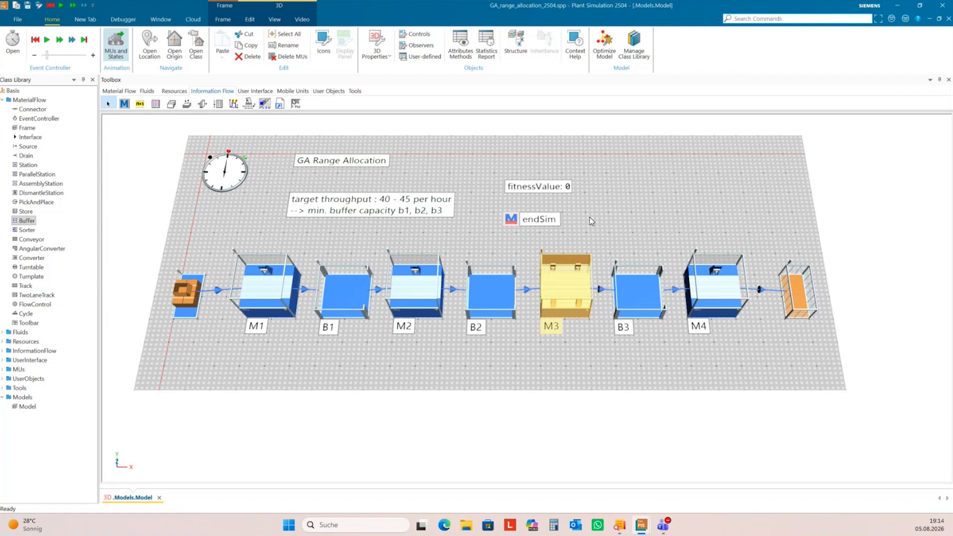
# Insert an ExperimentManager from the Tools library into the model, above and to the right of the fitnessValue variable.
pyautogui.moveTo(617, 214); pyautogui.dragTo(602, 237)
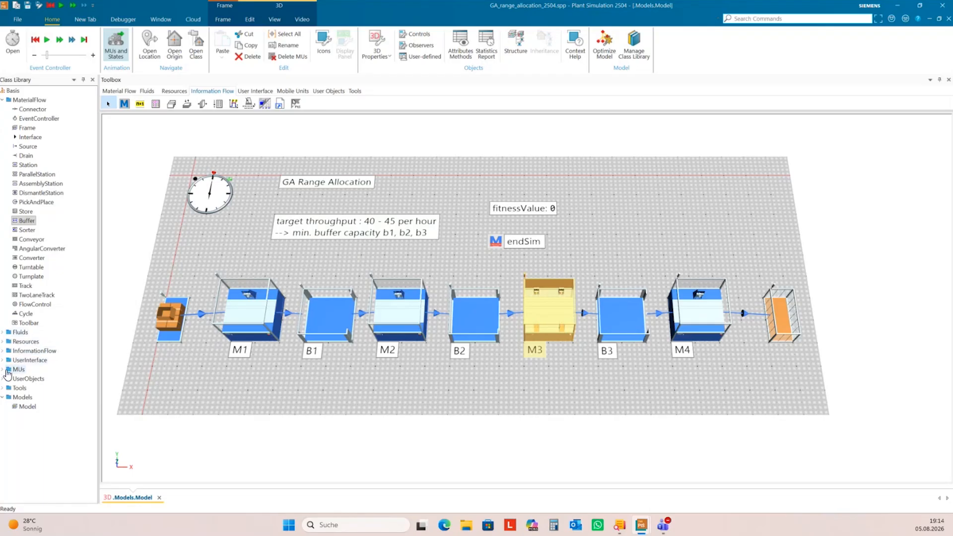
pyautogui.doubleClick(9, 388)
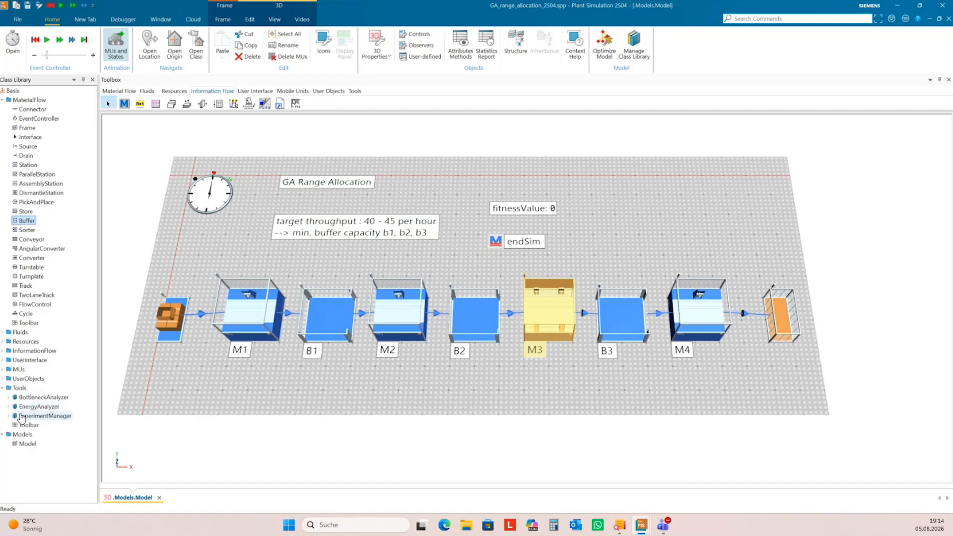
pyautogui.moveTo(31, 417); pyautogui.dragTo(599, 216)
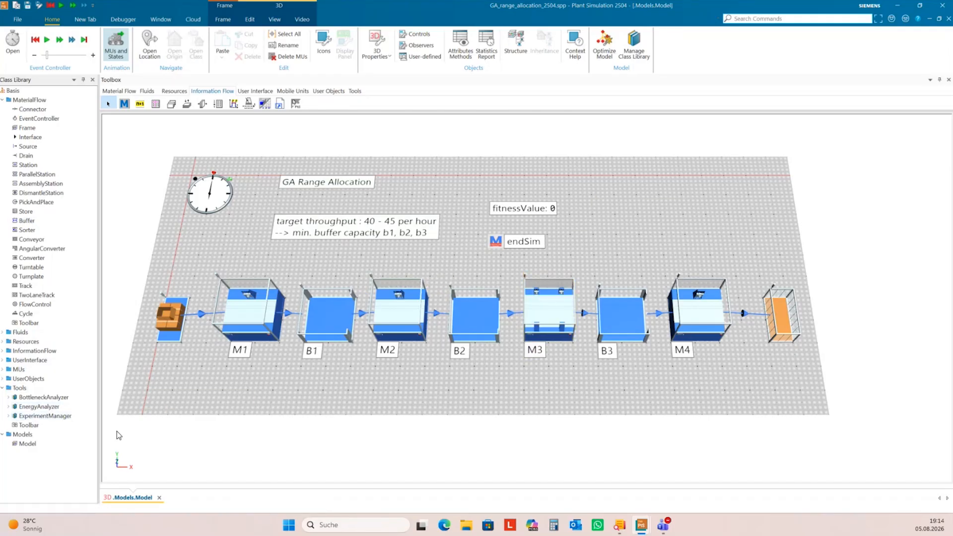
pyautogui.click(9, 416)
pyautogui.moveTo(31, 426); pyautogui.dragTo(617, 193)
pyautogui.click(608, 258)
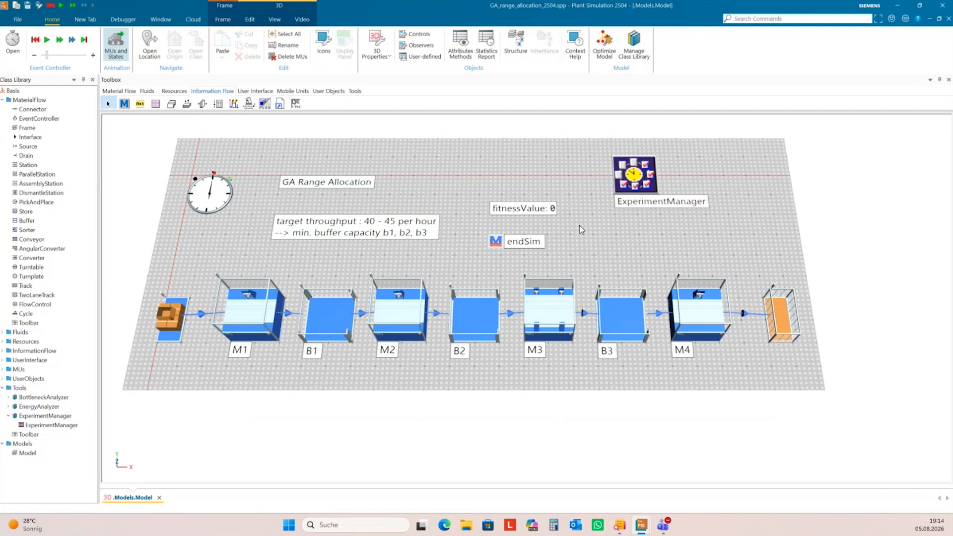
# Register the Capacity of buffer B1 as an input value of the ExperimentManager.
pyautogui.click(328, 324)
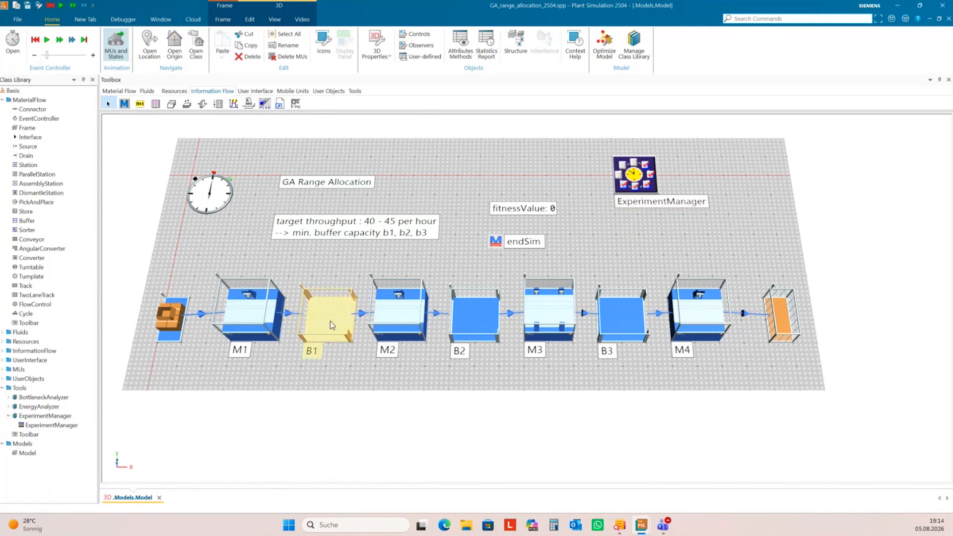
pyautogui.moveTo(328, 325); pyautogui.dragTo(642, 181)
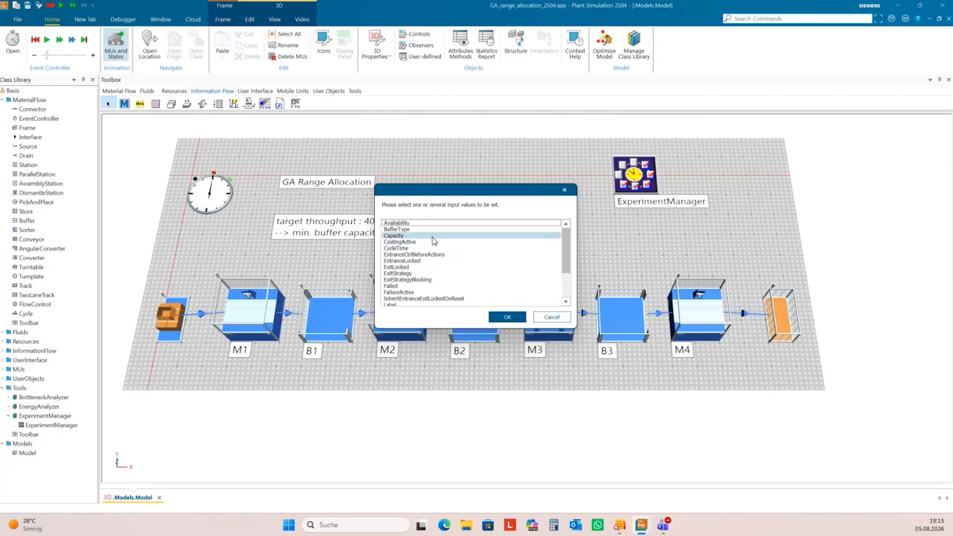
pyautogui.click(406, 237)
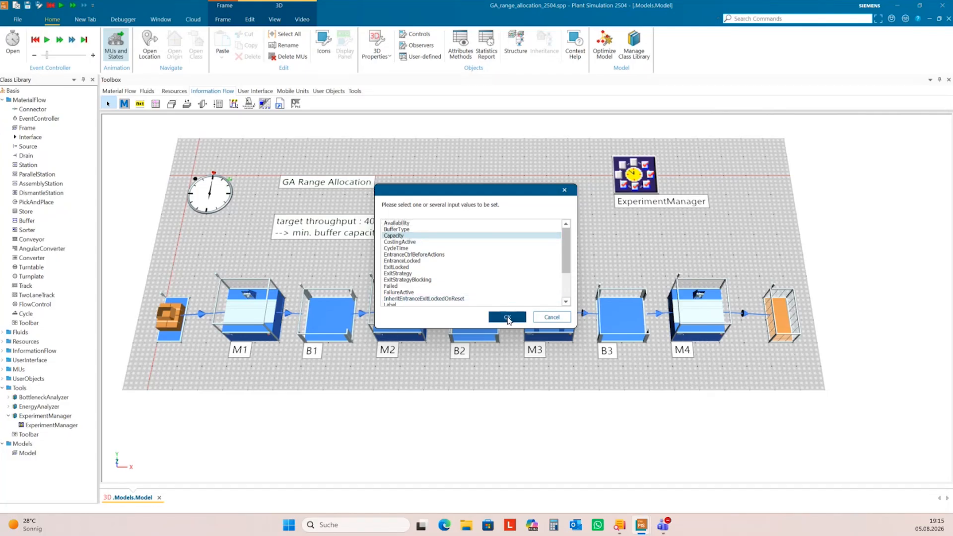
pyautogui.click(508, 315)
# Register the Capacity of buffer B2 as an input value of the ExperimentManager.
pyautogui.click(473, 324)
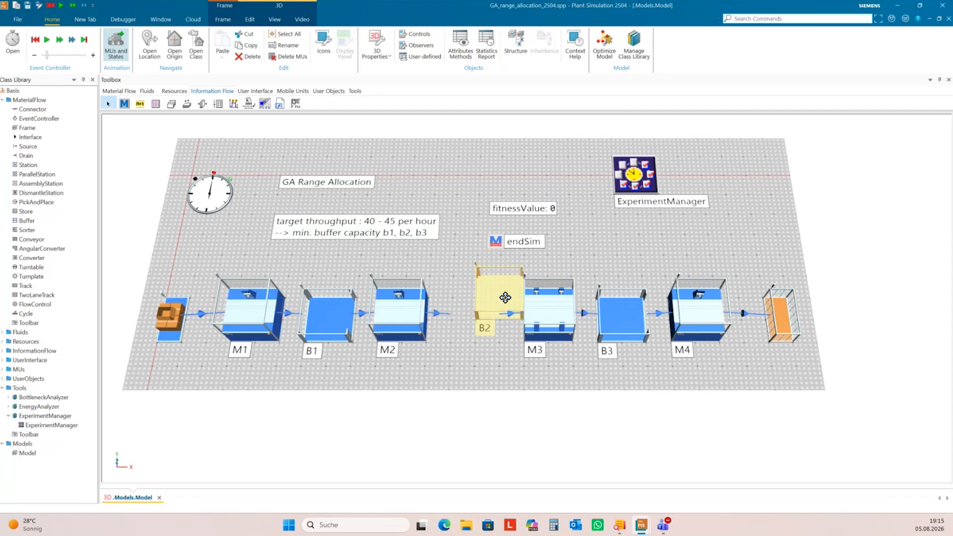
pyautogui.moveTo(633, 193); pyautogui.dragTo(633, 193)
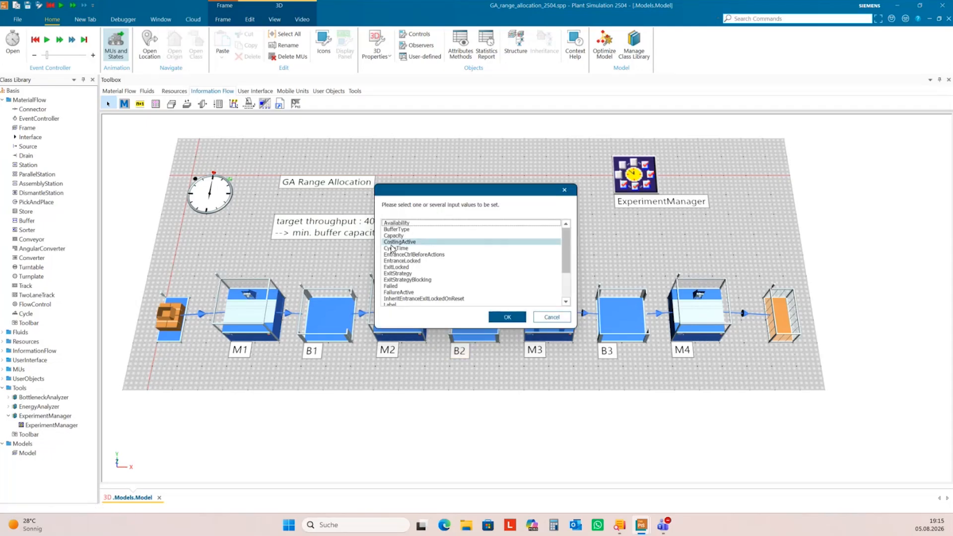
pyautogui.click(409, 237)
pyautogui.click(507, 317)
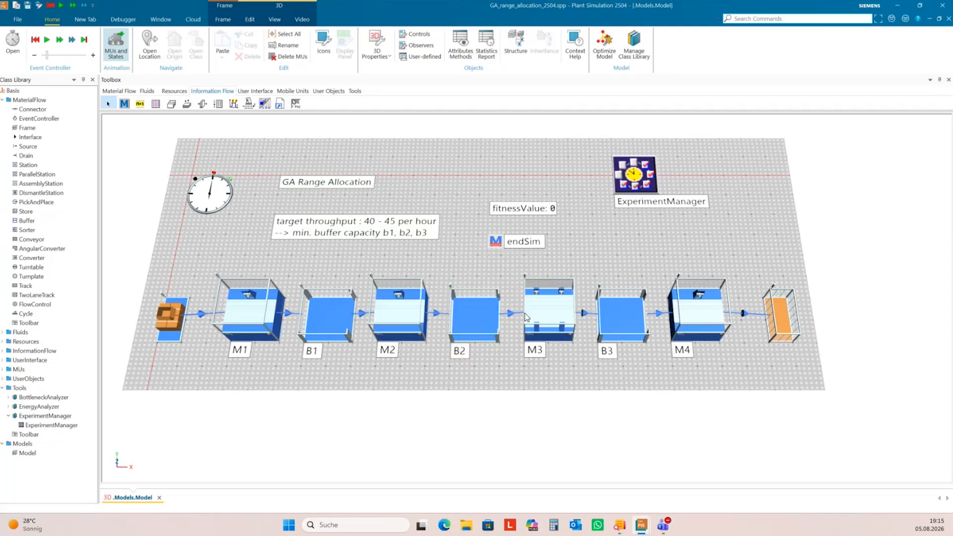
# Register the Capacity of buffer B3 as an input value of the ExperimentManager.
pyautogui.click(621, 318)
pyautogui.moveTo(621, 318); pyautogui.dragTo(635, 221)
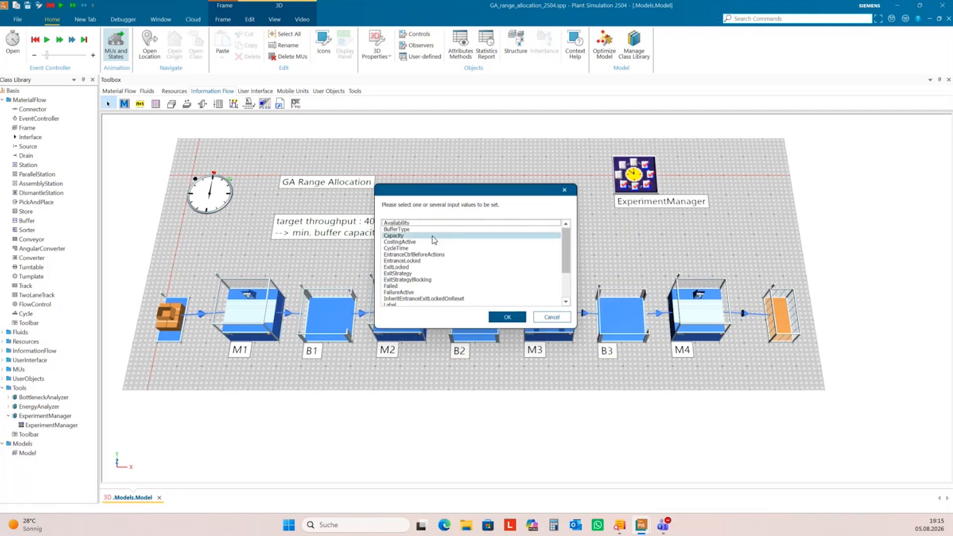
pyautogui.click(401, 236)
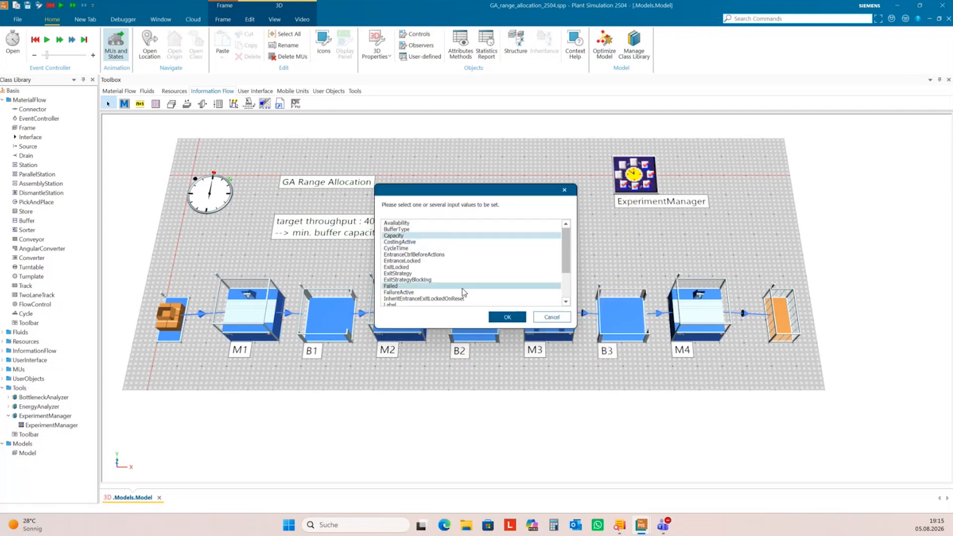
pyautogui.click(503, 318)
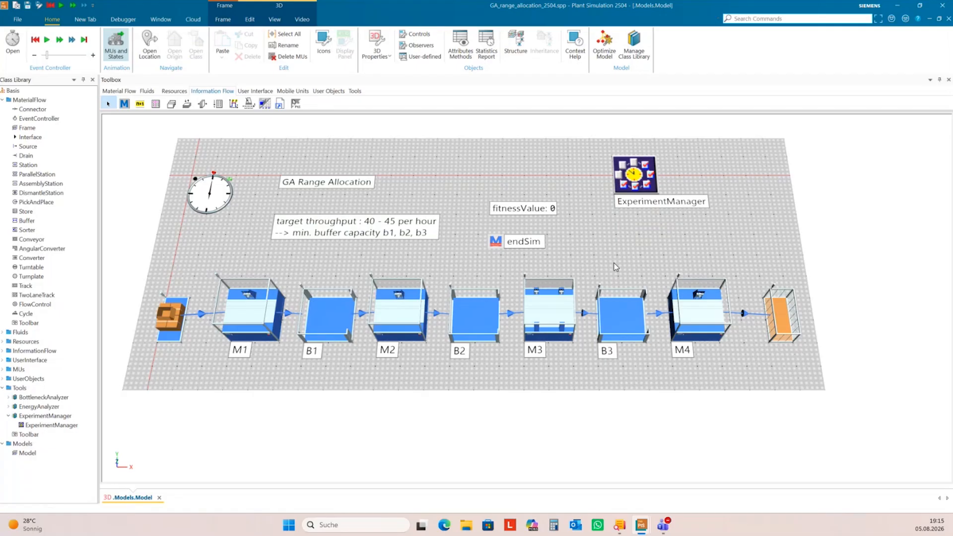
# Define fitnessValue as the output value of the ExperimentManager and check its registered input values.
pyautogui.doubleClick(633, 190)
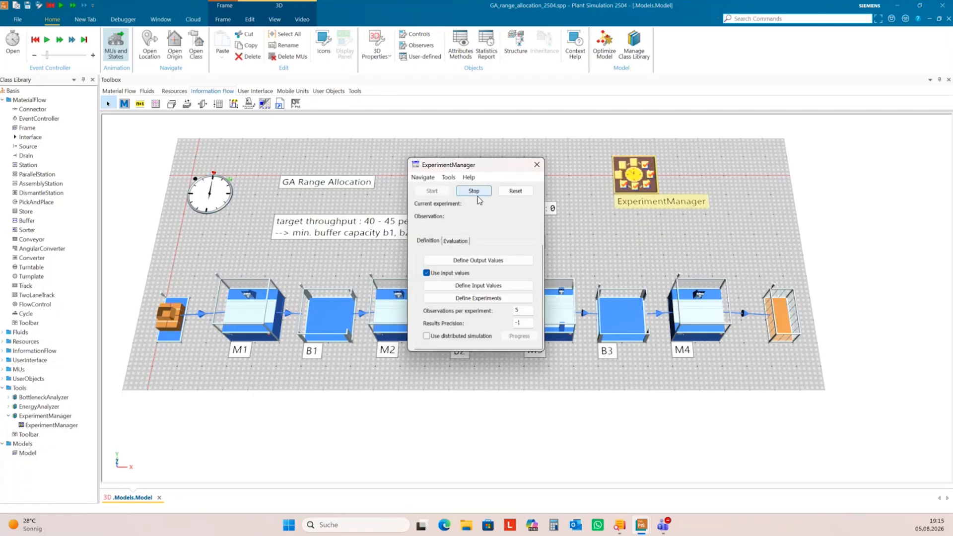
pyautogui.click(448, 177)
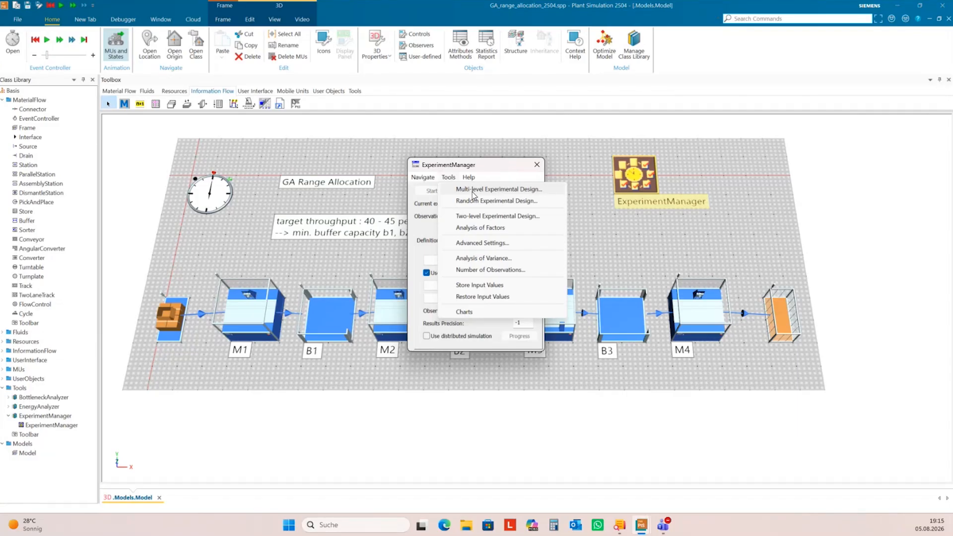
pyautogui.click(472, 191)
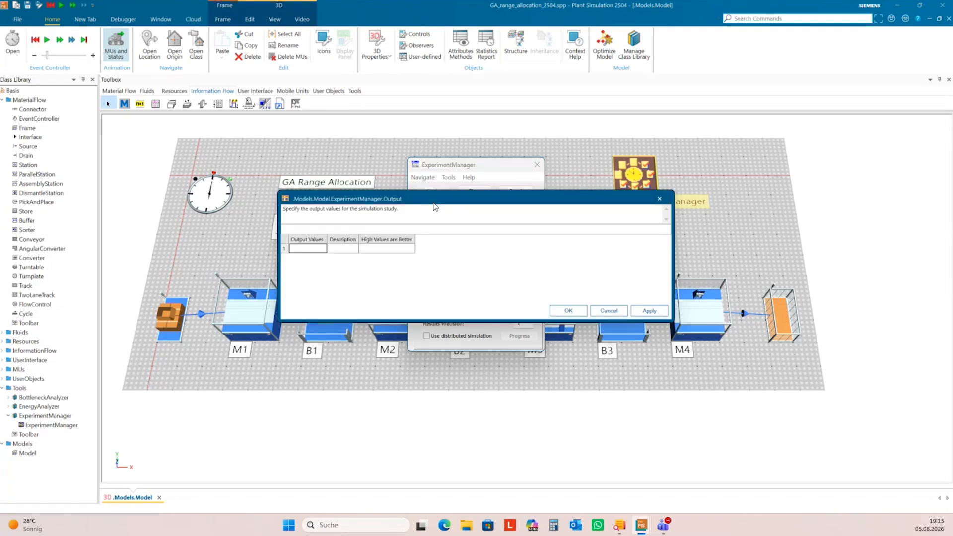
pyautogui.moveTo(433, 205); pyautogui.dragTo(505, 324)
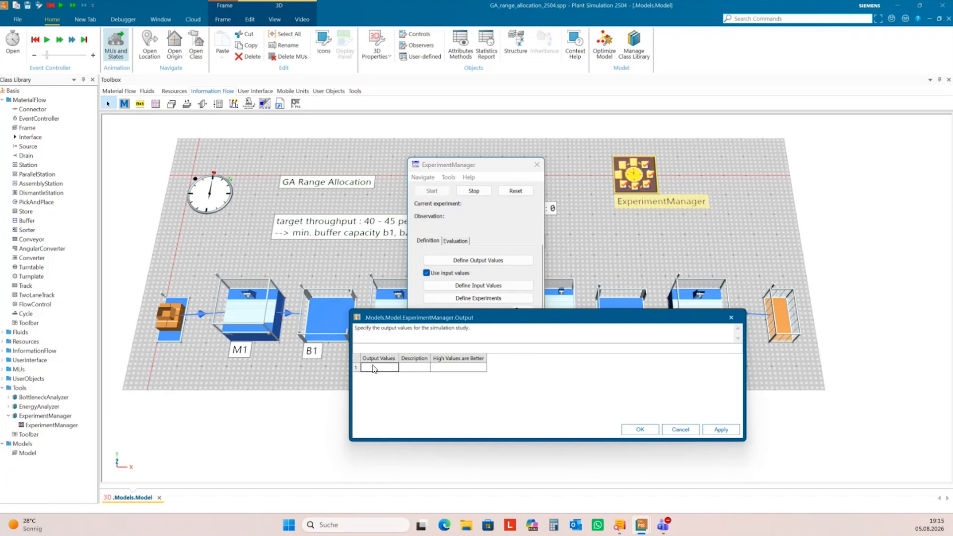
pyautogui.write('fitnessValue')
pyautogui.click(638, 430)
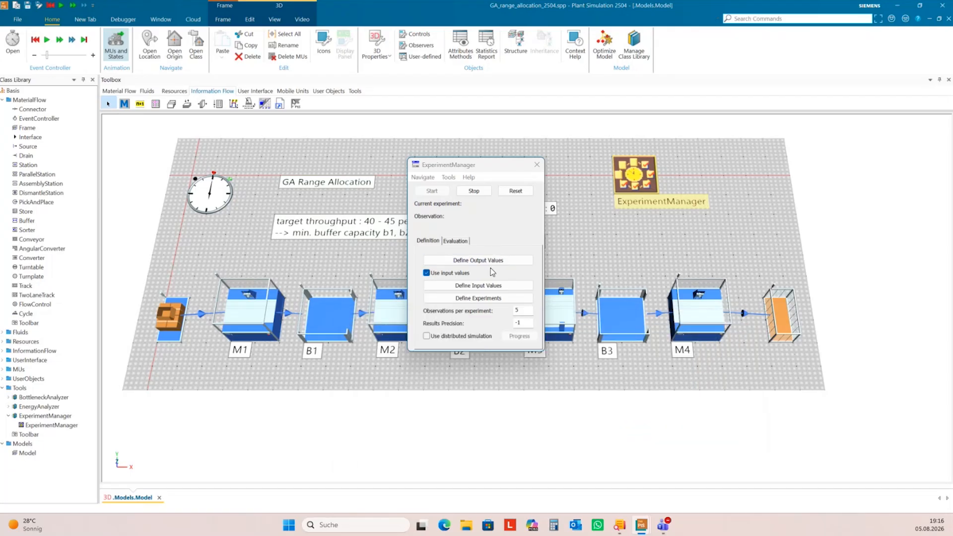
pyautogui.click(492, 287)
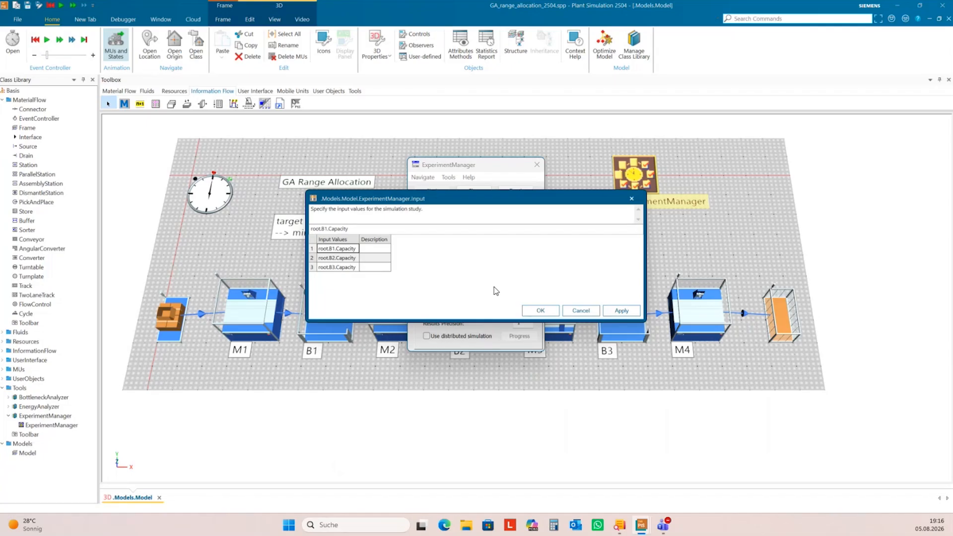
pyautogui.click(549, 318)
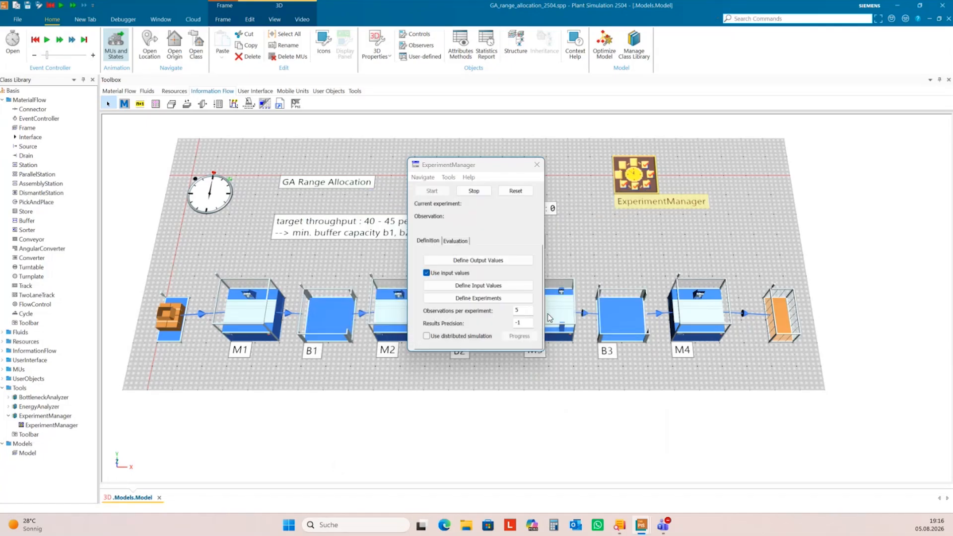
# Start a multi-level experimental design and give B1's Capacity a lower level of 1, an upper level of 100 and an increment of 1.
pyautogui.click(449, 177)
pyautogui.moveTo(468, 178)
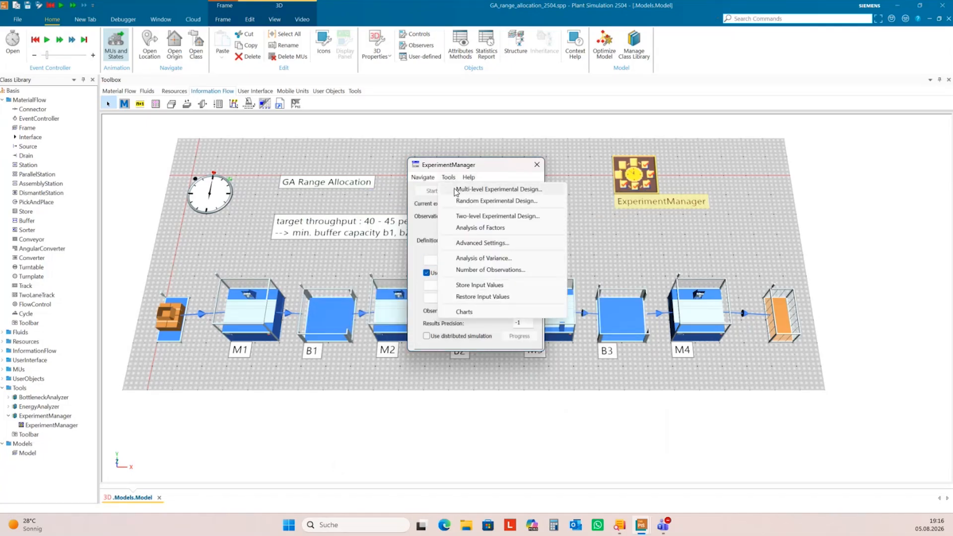
pyautogui.click(455, 189)
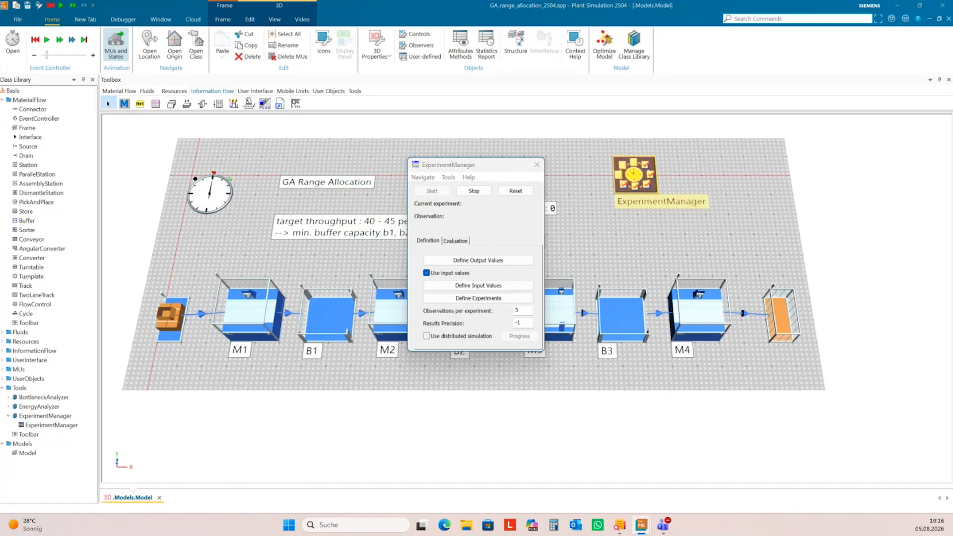
pyautogui.moveTo(817, 82); pyautogui.dragTo(538, 109)
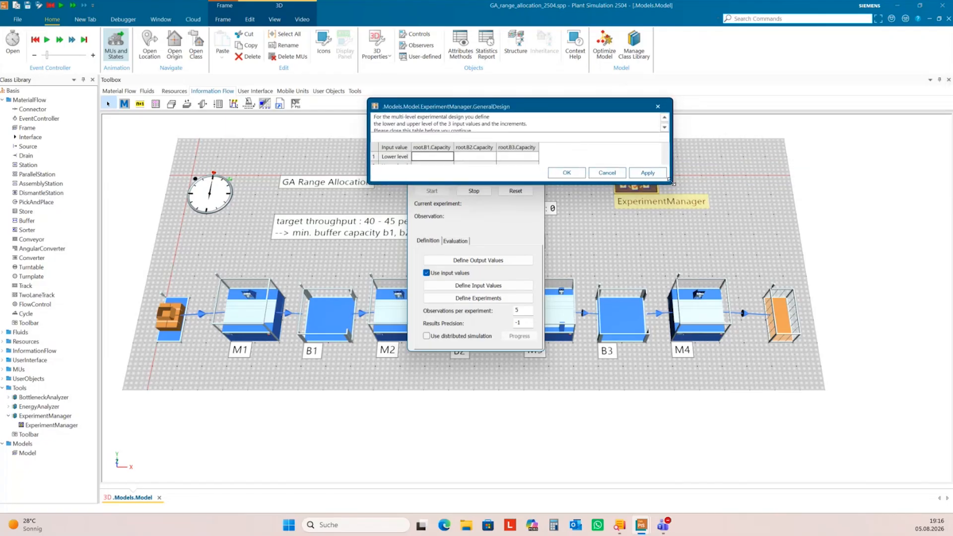
pyautogui.moveTo(671, 182); pyautogui.dragTo(755, 279)
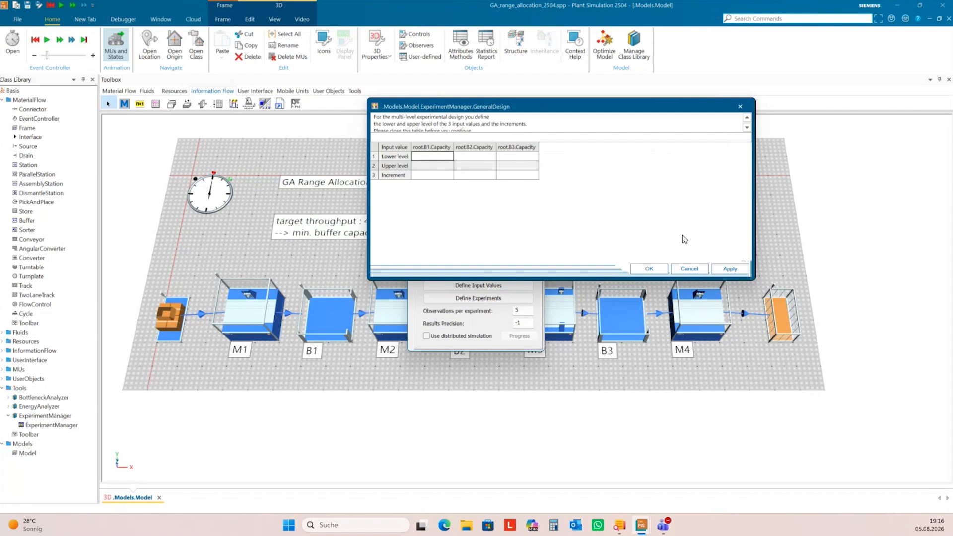
pyautogui.moveTo(578, 114); pyautogui.dragTo(679, 118)
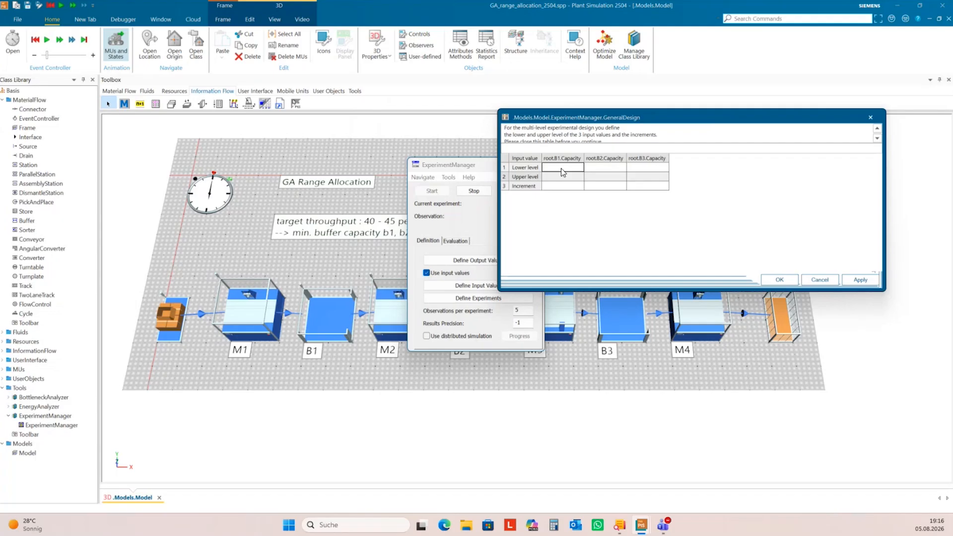
pyautogui.write('1')
pyautogui.press('Return')
pyautogui.write('100')
pyautogui.press('Return')
pyautogui.write('1')
# Give B2's Capacity a lower level of 1, an upper level of 100 and an increment of 1 in the design table.
pyautogui.click(601, 170)
pyautogui.write('1')
pyautogui.press('Return')
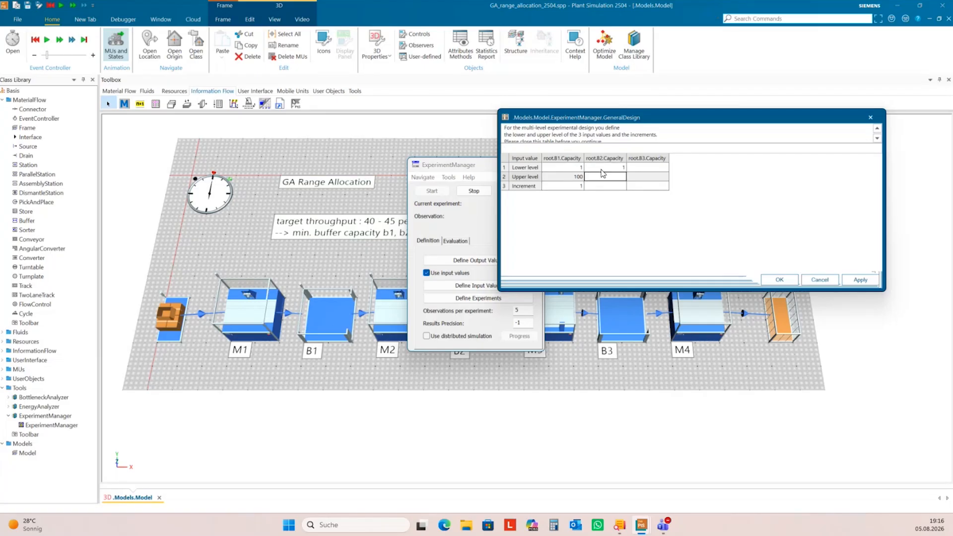
pyautogui.write('100')
pyautogui.press('Return')
pyautogui.write('1')
# Give B3's Capacity a lower level of 1, an upper level of 100 and an increment of 1 in the design table.
pyautogui.click(654, 169)
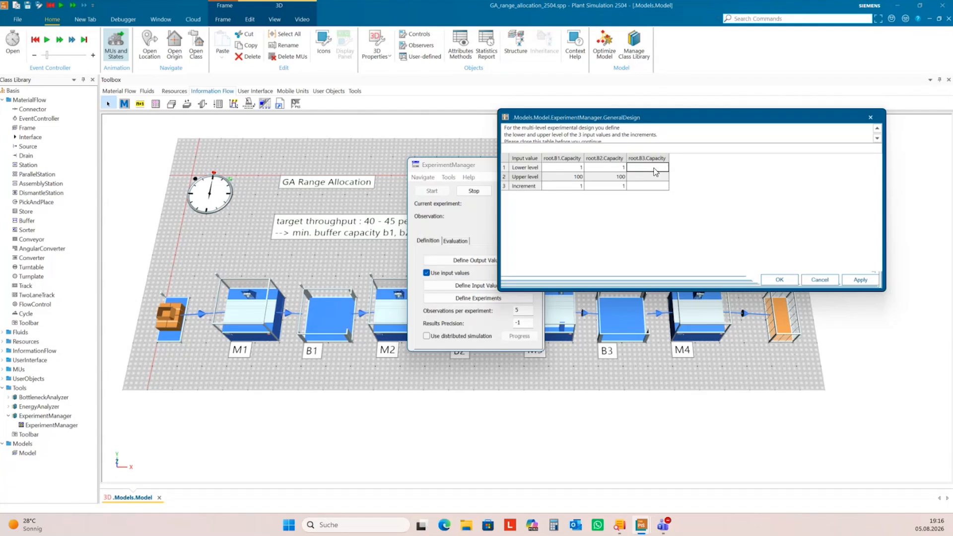
pyautogui.write('1')
pyautogui.press('Return')
pyautogui.write('10')
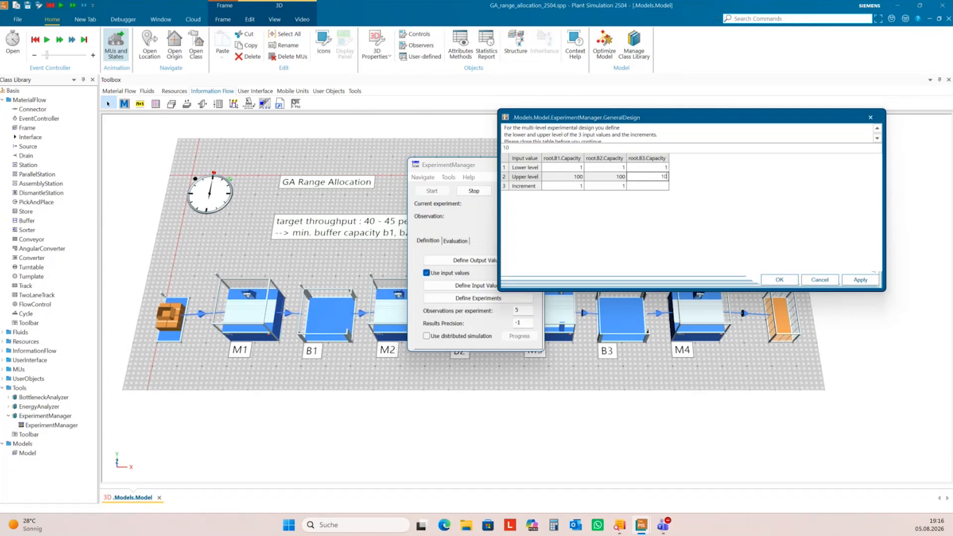
pyautogui.write('0')
pyautogui.press('Return')
pyautogui.write('1')
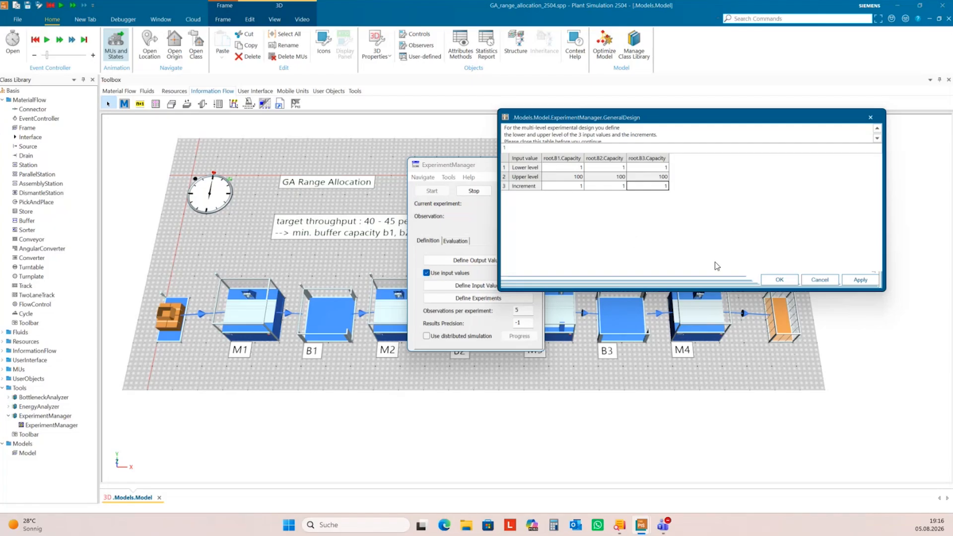
# Submit the multi-level design table, decline generating the experiments and close the ExperimentManager.
pyautogui.click(790, 281)
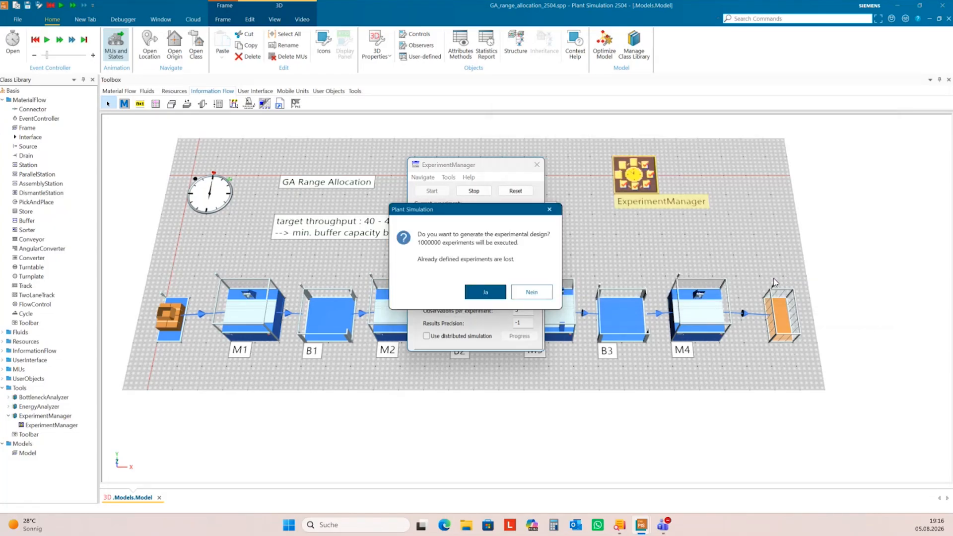
pyautogui.moveTo(479, 207); pyautogui.dragTo(367, 184)
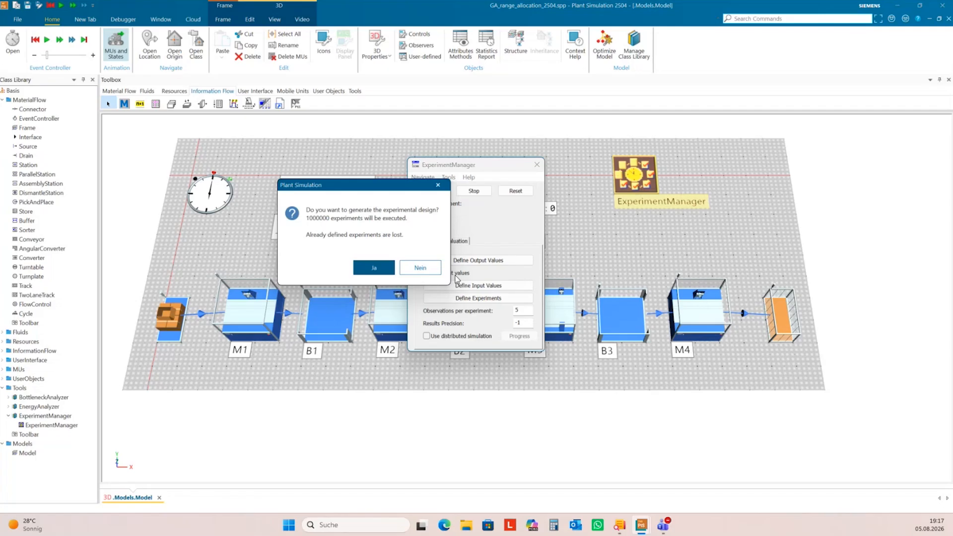
pyautogui.click(417, 272)
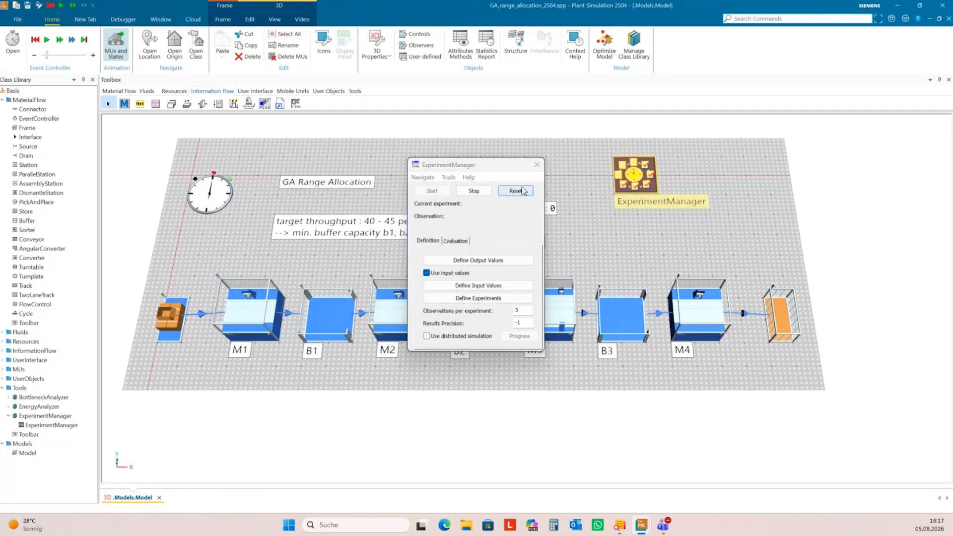
pyautogui.click(583, 233)
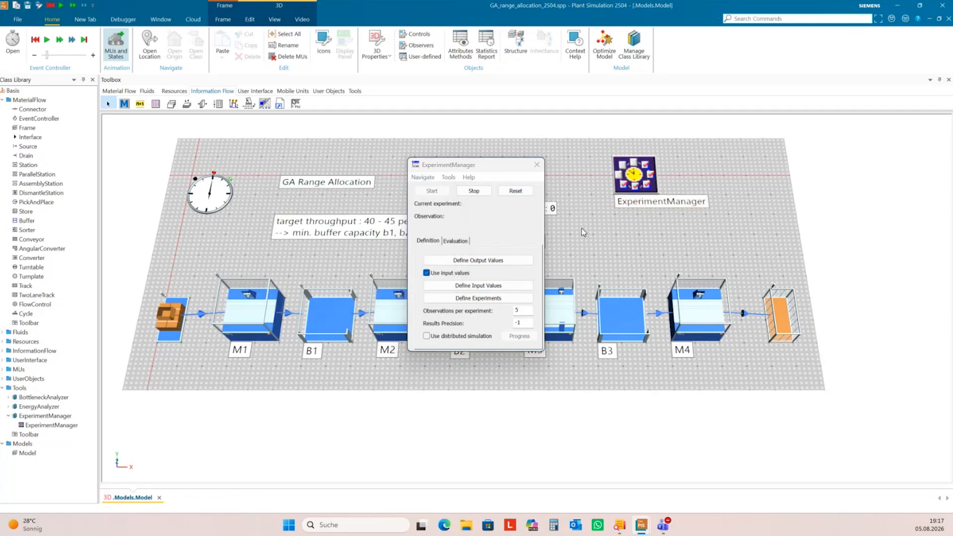
pyautogui.moveTo(514, 168); pyautogui.dragTo(535, 170)
pyautogui.click(553, 165)
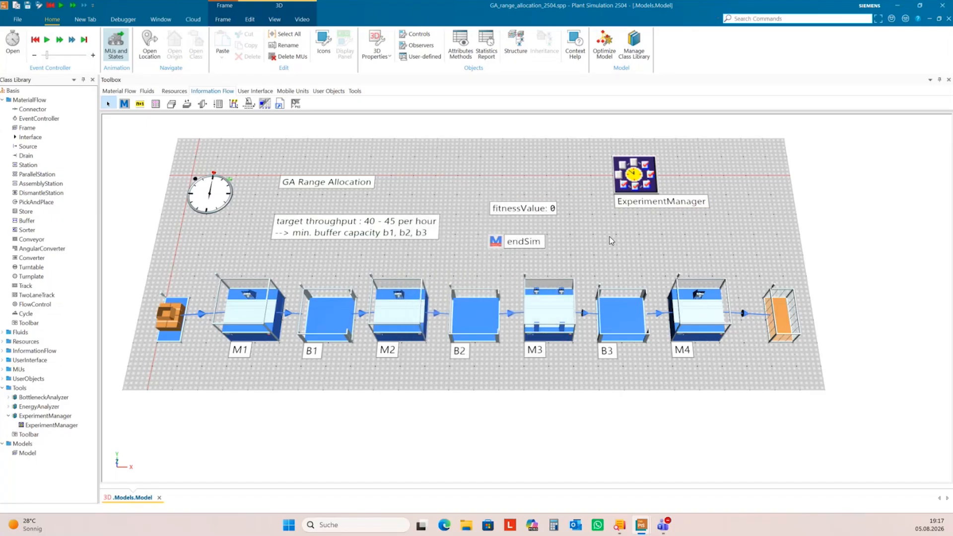
# Move the ExperimentManager up and to the left, just above the fitnessValue variable.
pyautogui.click(638, 177)
pyautogui.moveTo(638, 177); pyautogui.dragTo(566, 152)
pyautogui.click(633, 193)
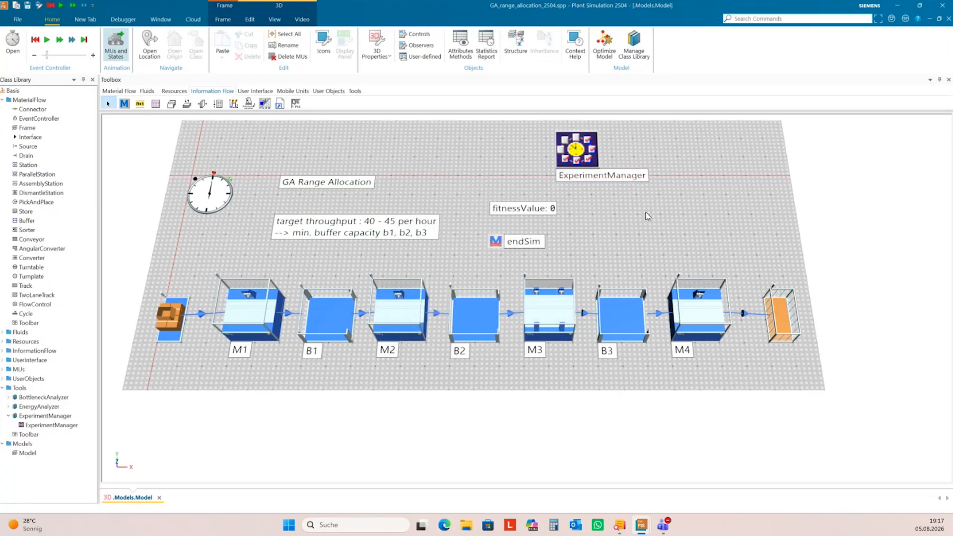
# Add the GA Wizard library from the Tools group to the model's class library.
pyautogui.click(633, 53)
pyautogui.moveTo(507, 115); pyautogui.dragTo(771, 86)
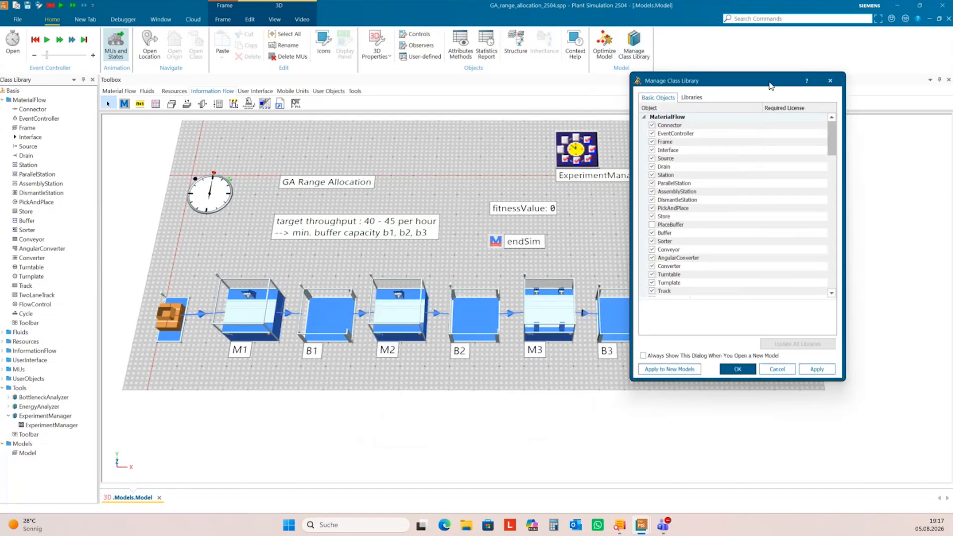
pyautogui.click(692, 97)
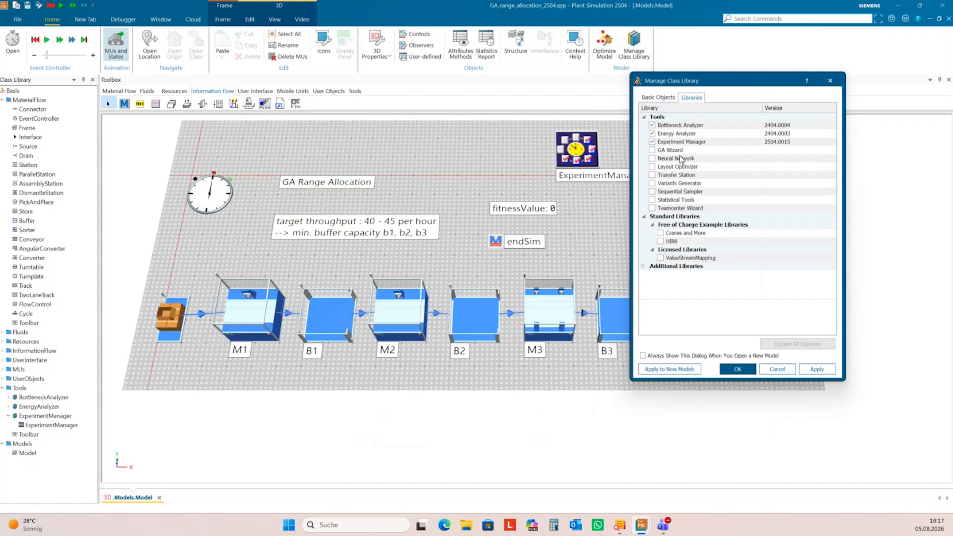
pyautogui.click(651, 150)
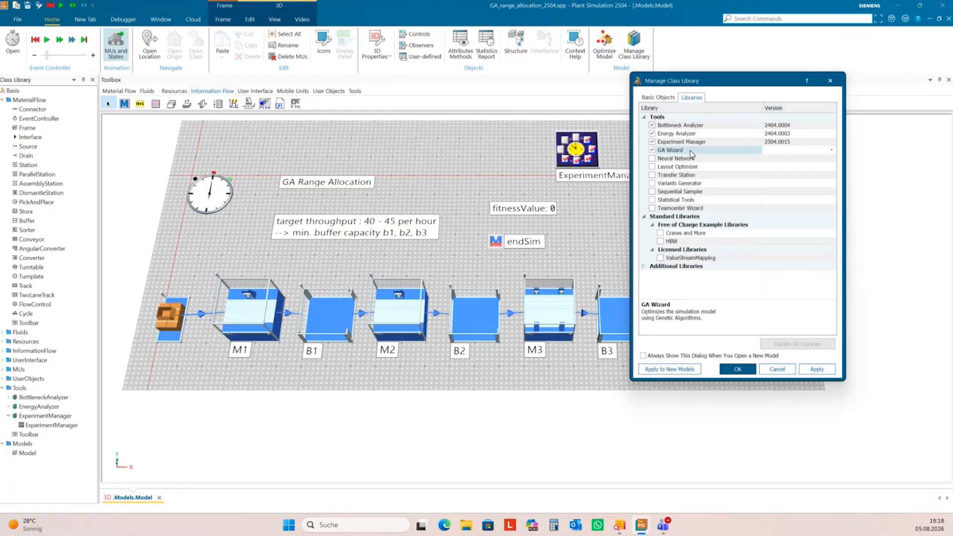
pyautogui.click(737, 369)
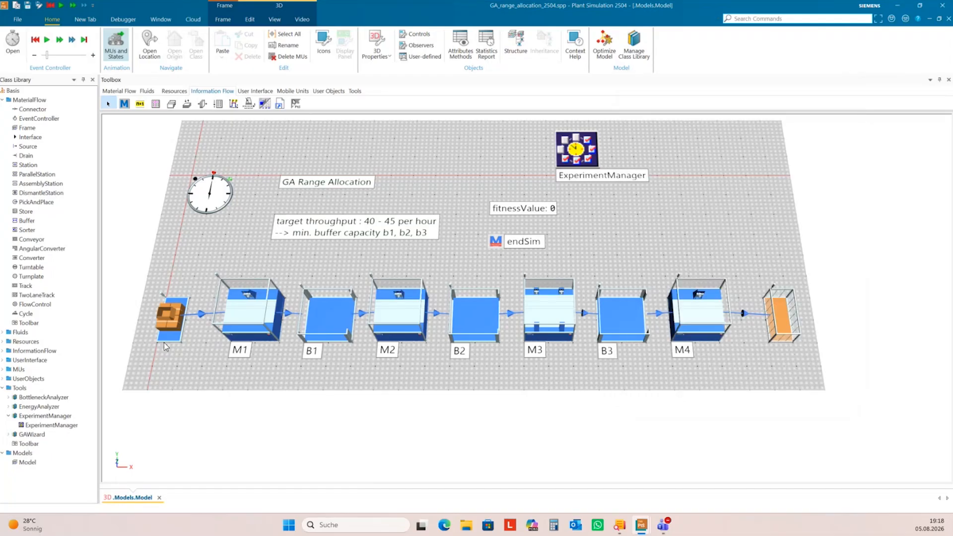
# Replace the ExperimentManager in the model with a GAWizard, placed to the right of the fitnessValue variable.
pyautogui.click(8, 435)
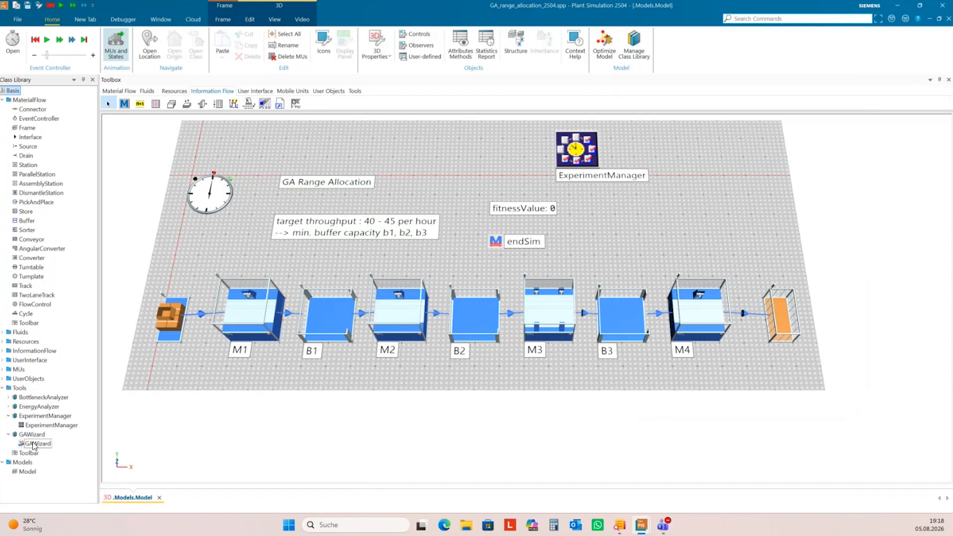
pyautogui.moveTo(37, 444); pyautogui.dragTo(677, 236)
pyautogui.click(585, 158)
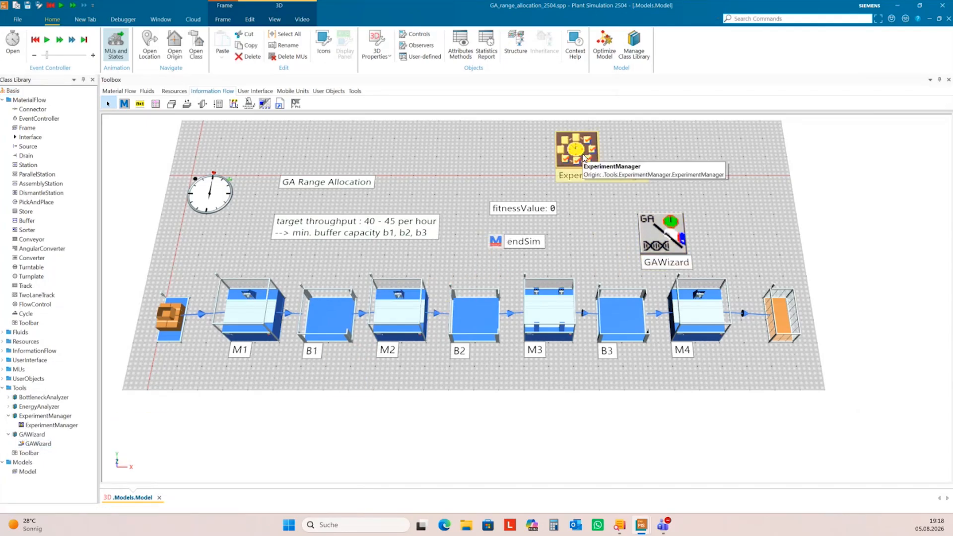
pyautogui.press('Delete')
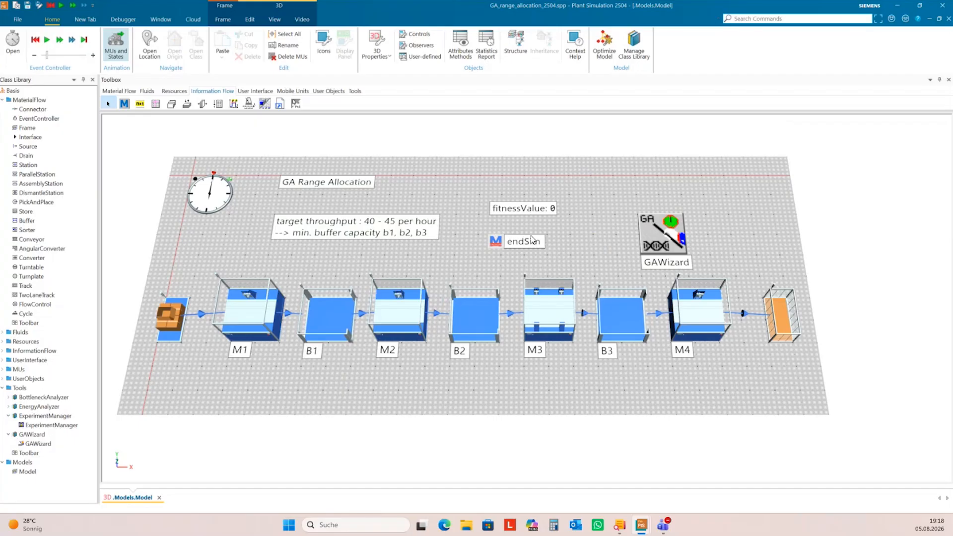
pyautogui.moveTo(663, 231); pyautogui.dragTo(658, 182)
pyautogui.click(635, 204)
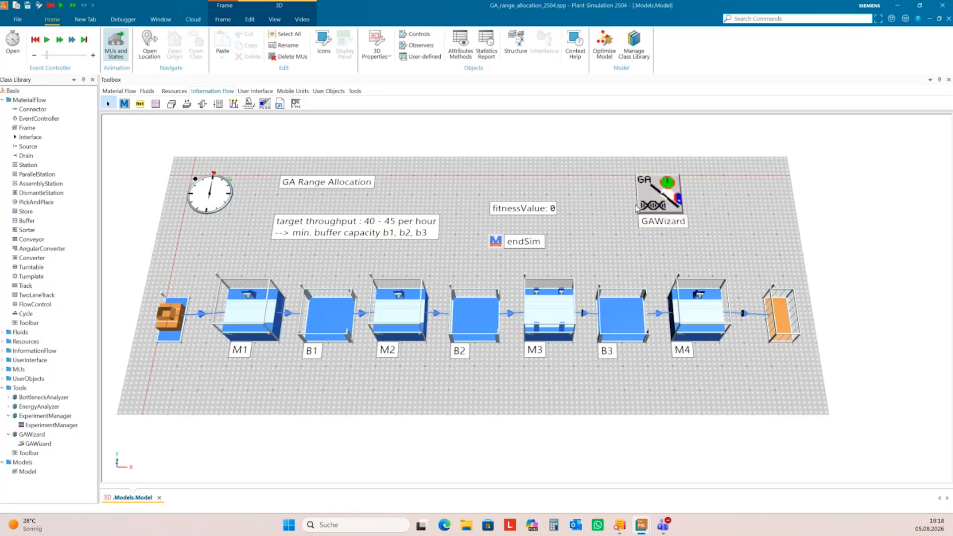
# Examine the GAWizard's optimization, fitness calculation and statistical reliability settings, then close its dialog.
pyautogui.click(664, 201)
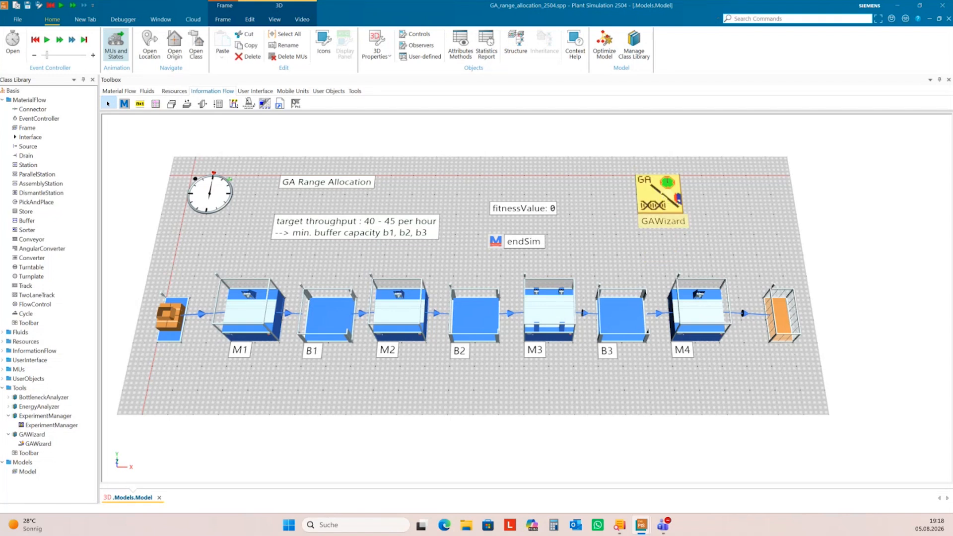
pyautogui.moveTo(813, 71); pyautogui.dragTo(812, 52)
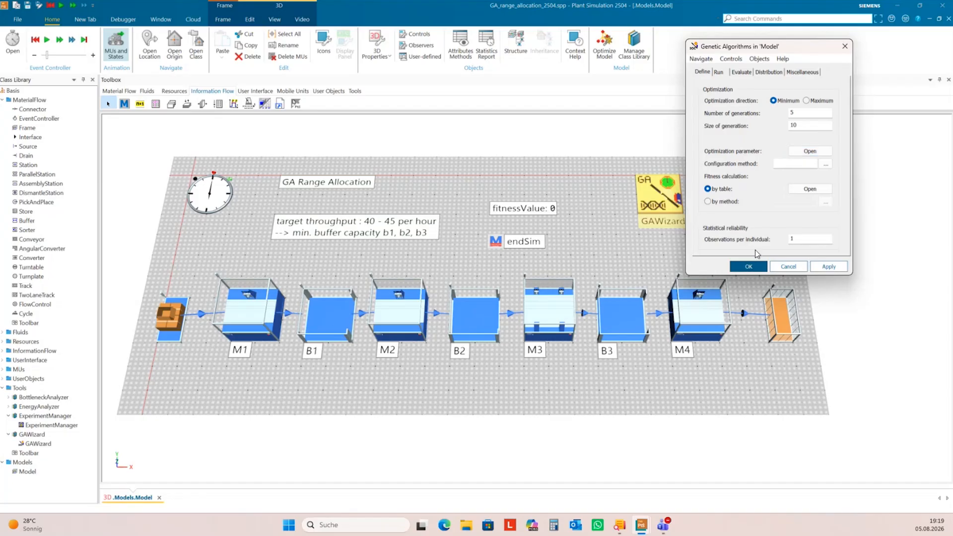
pyautogui.click(838, 268)
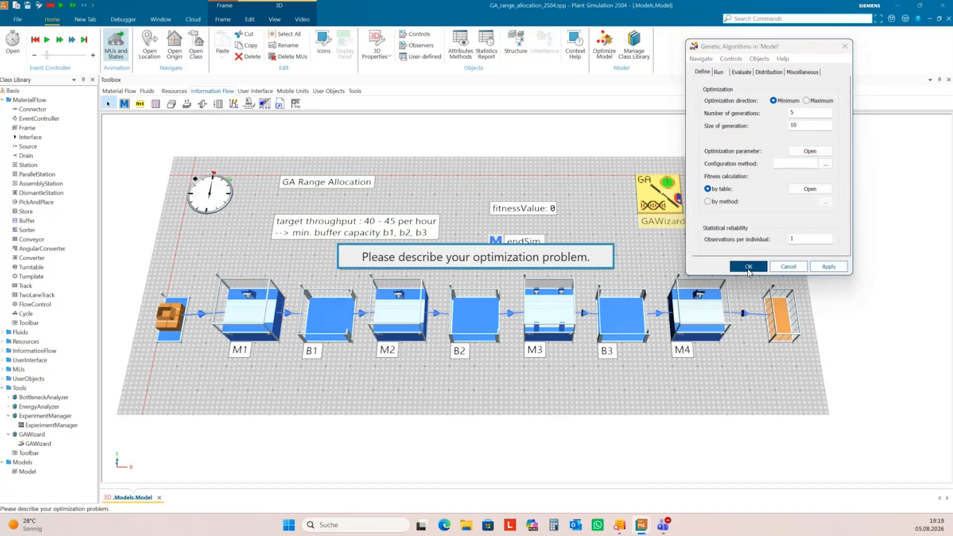
pyautogui.click(749, 267)
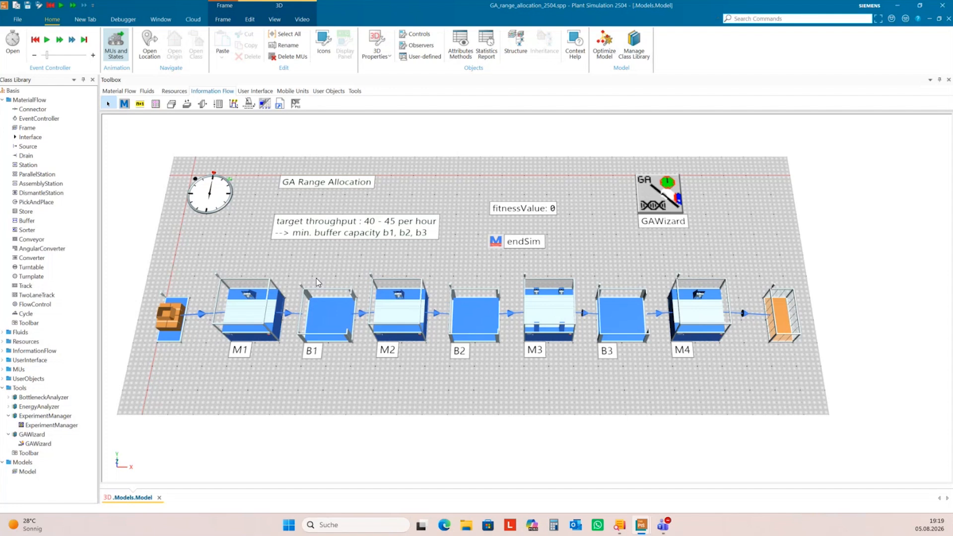
# Assign buffer B1 to the GAWizard with its Capacity as a parameter to optimize.
pyautogui.click(327, 321)
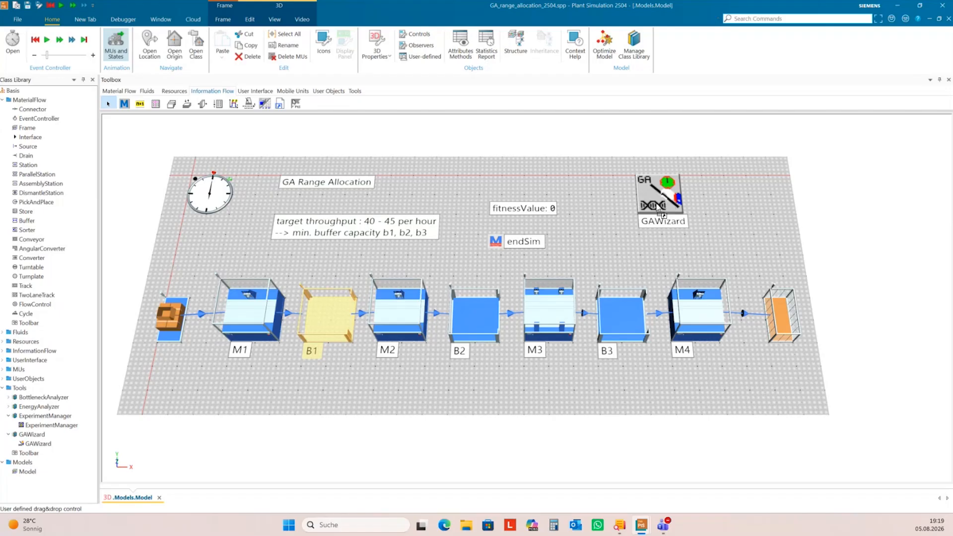
pyautogui.moveTo(658, 207); pyautogui.dragTo(659, 207)
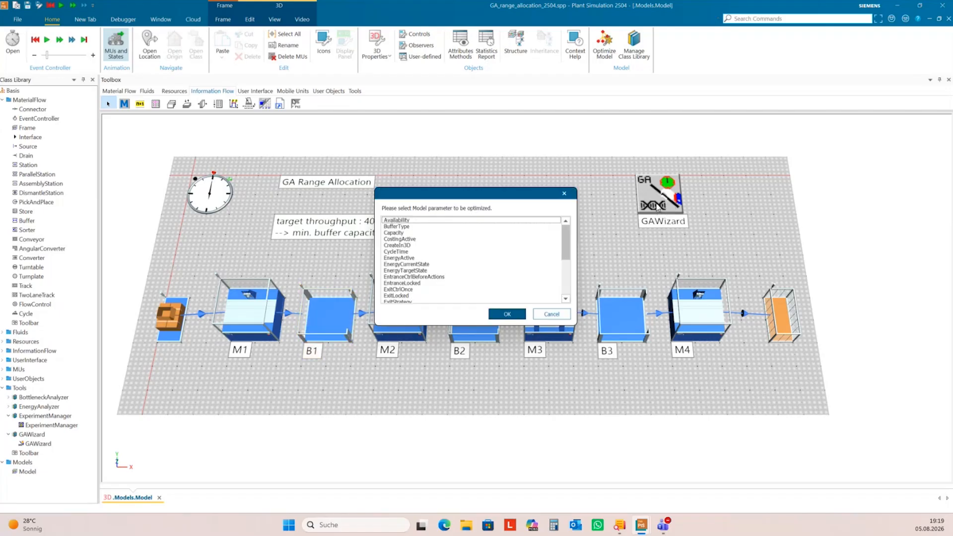
pyautogui.click(410, 233)
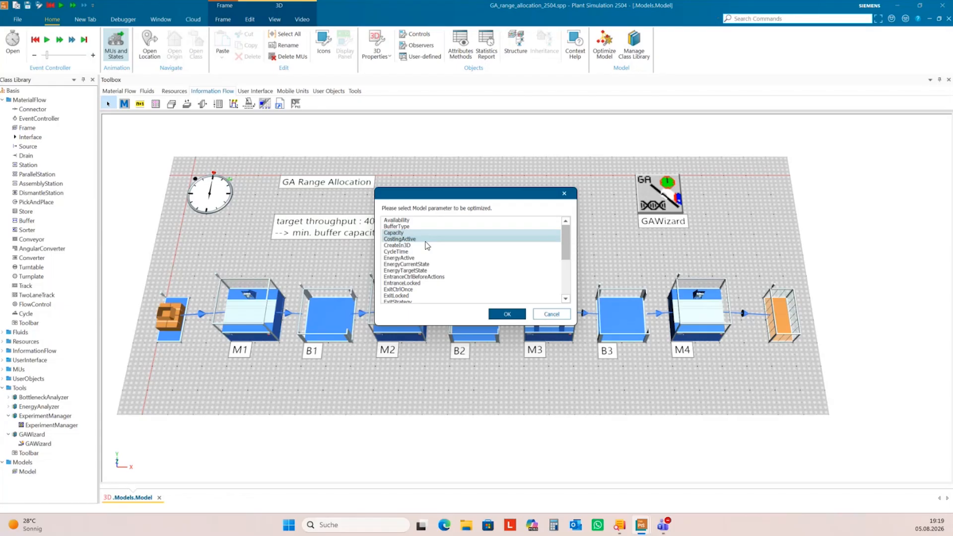
pyautogui.click(499, 314)
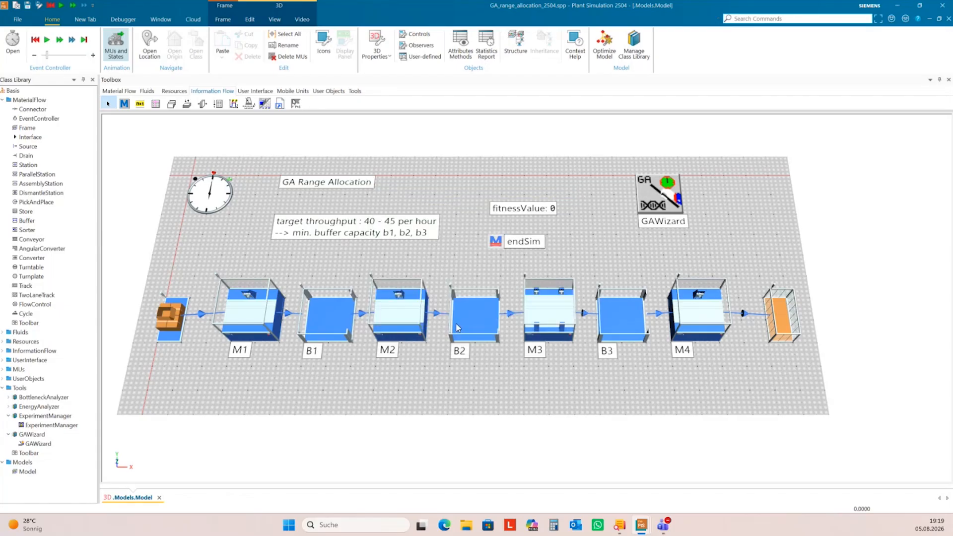
# Assign buffer B2 to the GAWizard with its Capacity as a parameter to optimize.
pyautogui.click(477, 327)
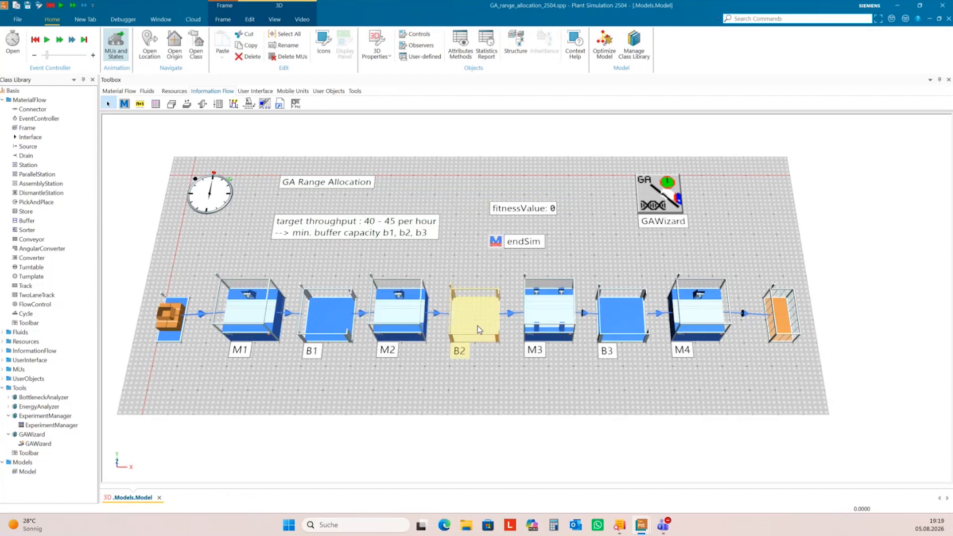
pyautogui.moveTo(478, 327); pyautogui.dragTo(663, 204)
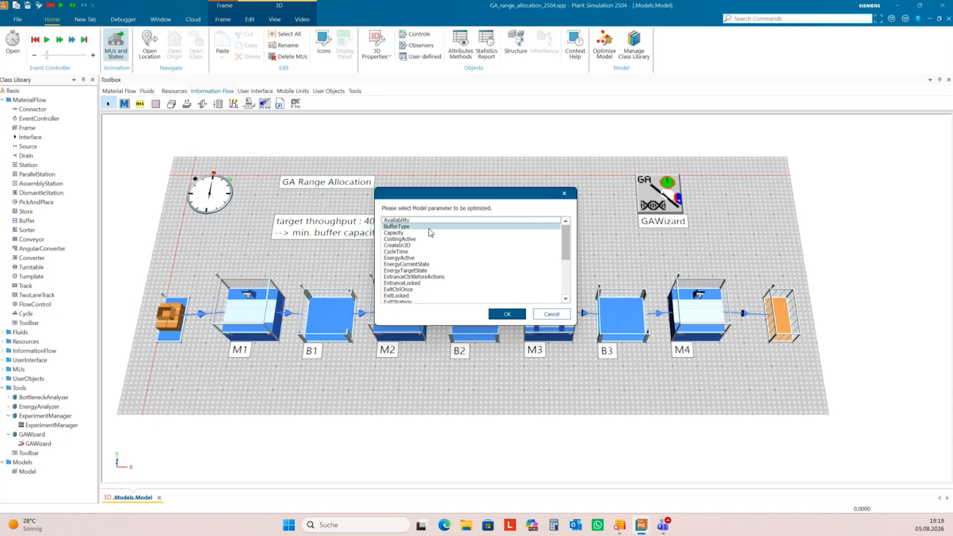
pyautogui.click(393, 232)
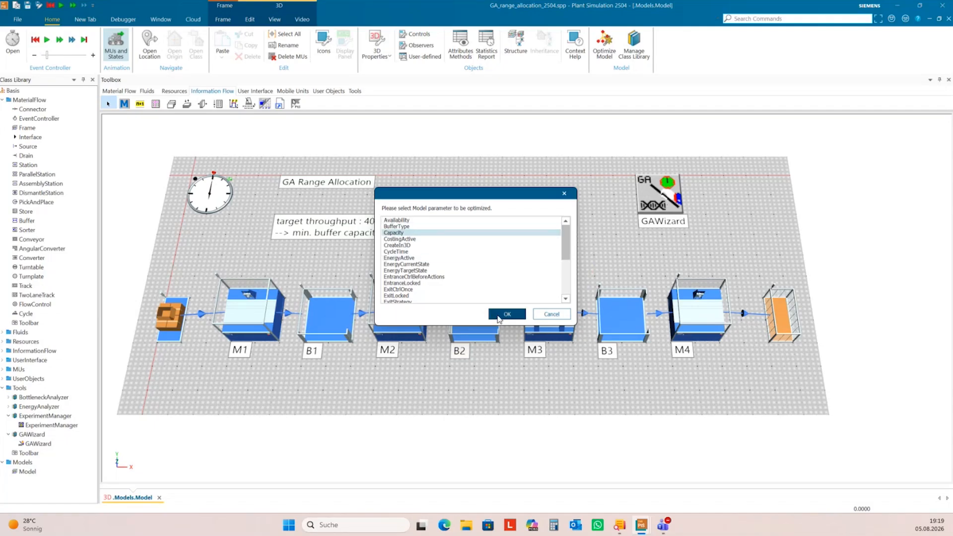
pyautogui.click(494, 314)
# Assign buffer B3 to the GAWizard with its Capacity as a parameter to optimize.
pyautogui.click(617, 332)
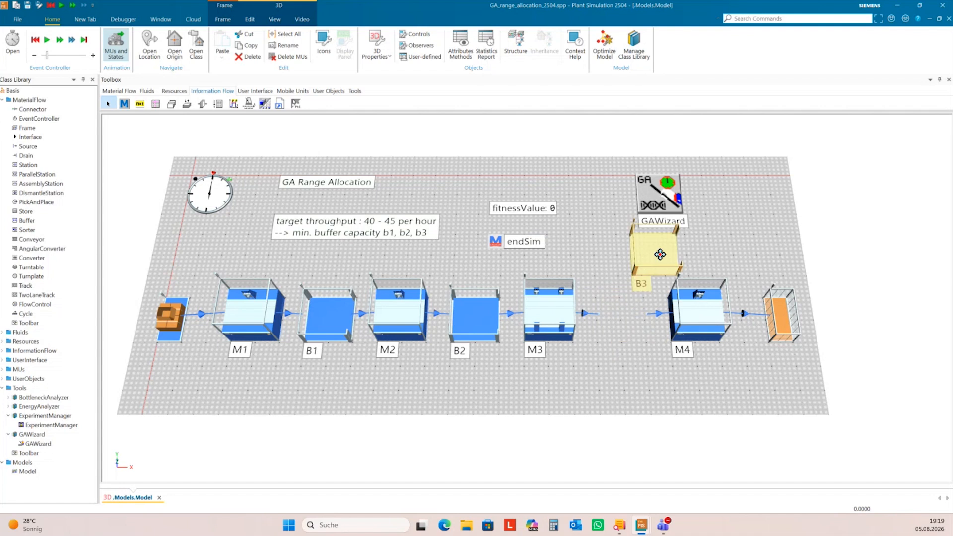
pyautogui.doubleClick(663, 198)
pyautogui.click(397, 233)
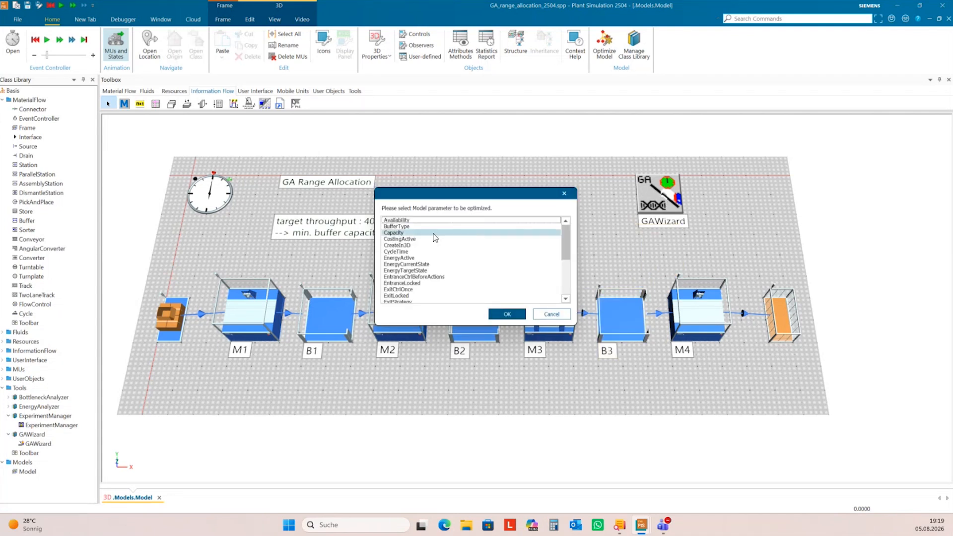
pyautogui.click(507, 315)
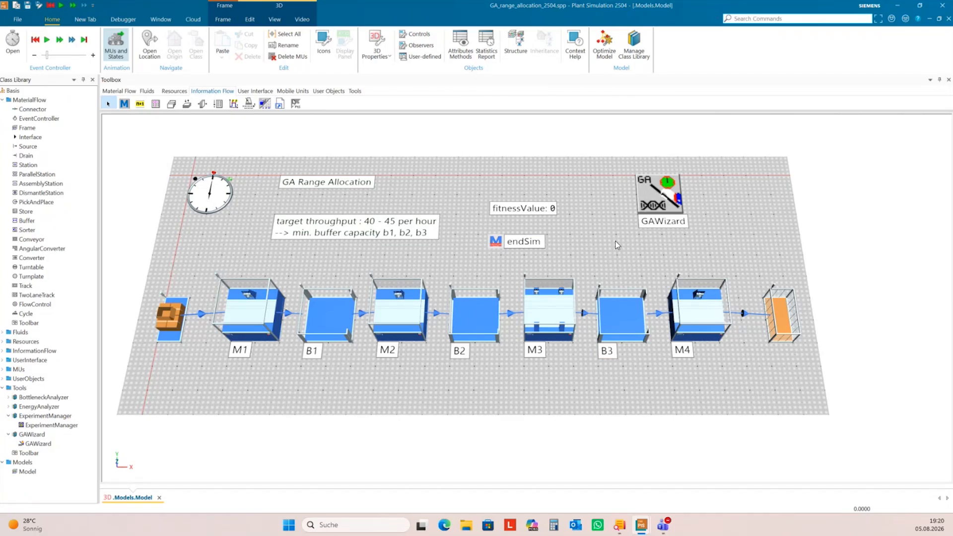
# Assign the fitnessValue variable to the GAWizard as the target value of its fitness calculation.
pyautogui.click(508, 209)
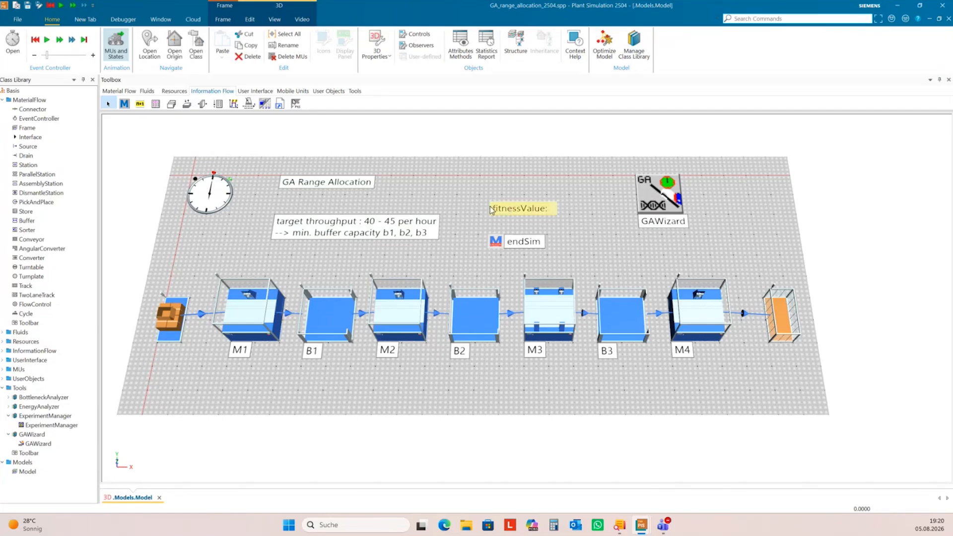
pyautogui.moveTo(502, 210); pyautogui.dragTo(651, 204)
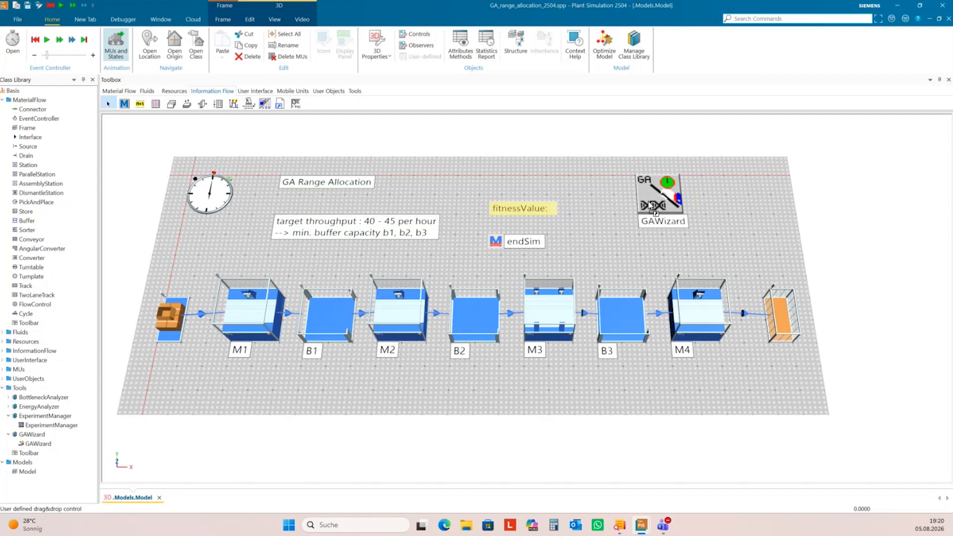
pyautogui.moveTo(651, 204); pyautogui.dragTo(650, 205)
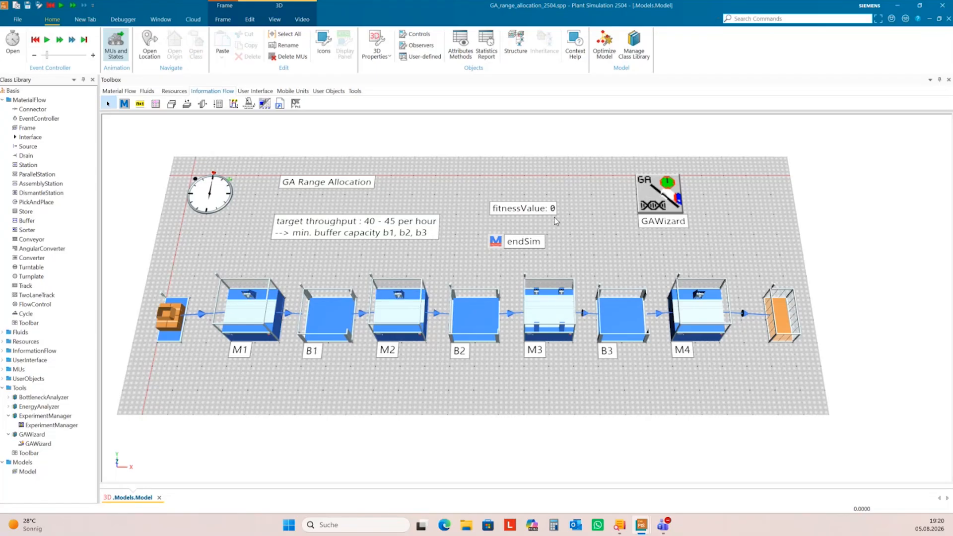
# Open the GAWizard's optimization parameter table and set the upper bound of root.B1.Capacity to 100.
pyautogui.click(657, 200)
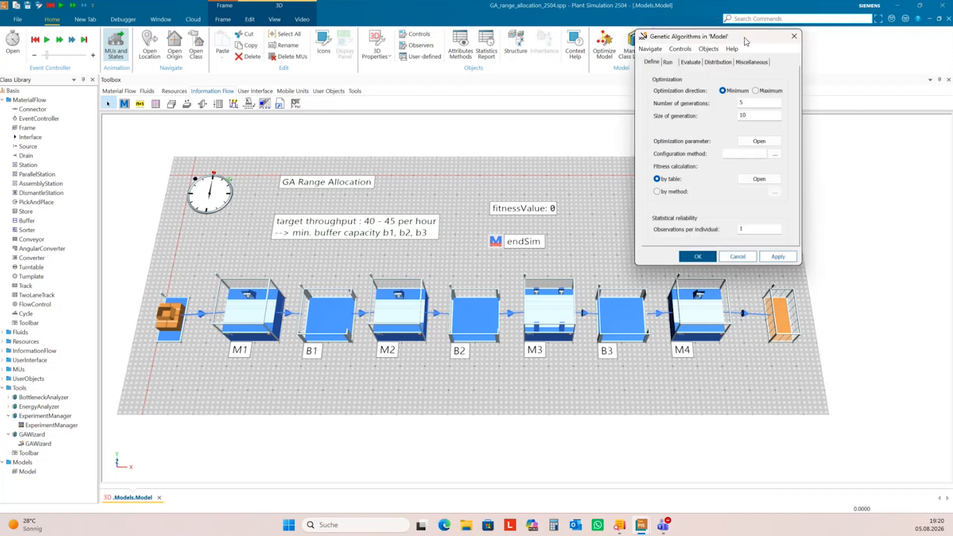
pyautogui.moveTo(744, 39); pyautogui.dragTo(674, 33)
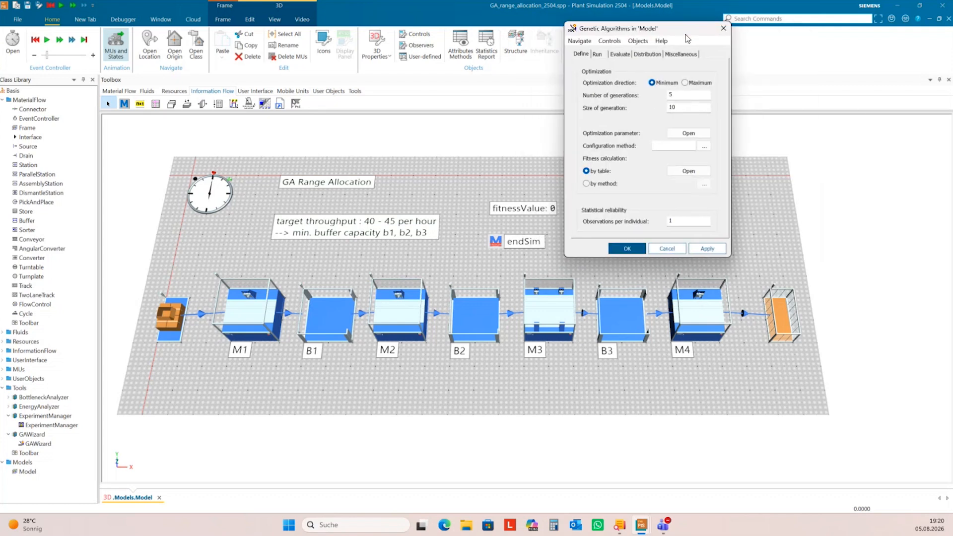
pyautogui.click(689, 135)
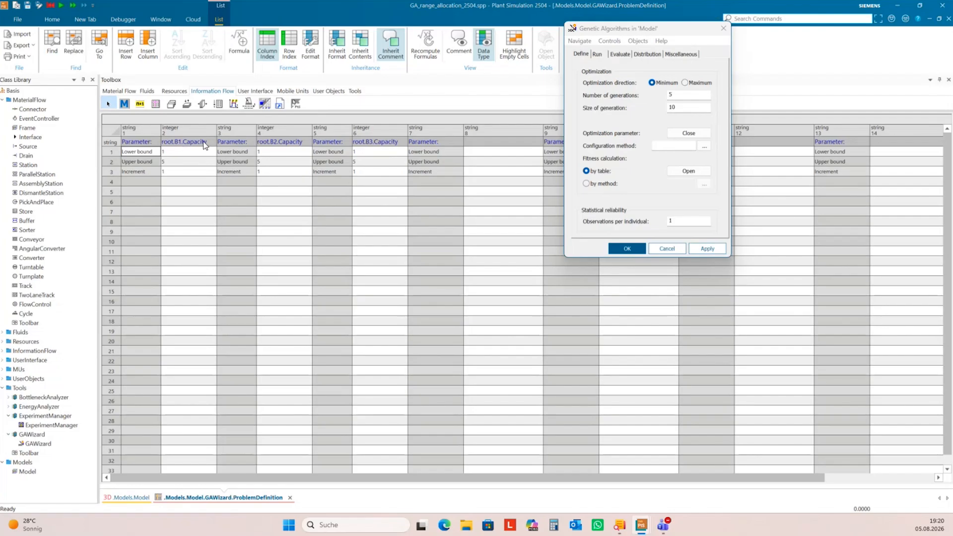
pyautogui.click(177, 163)
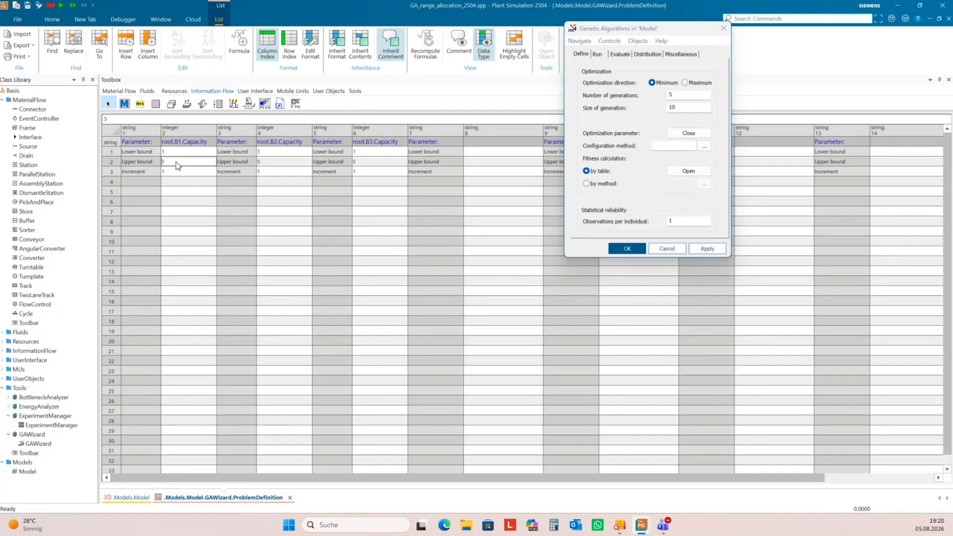
pyautogui.write('100')
pyautogui.press('Return')
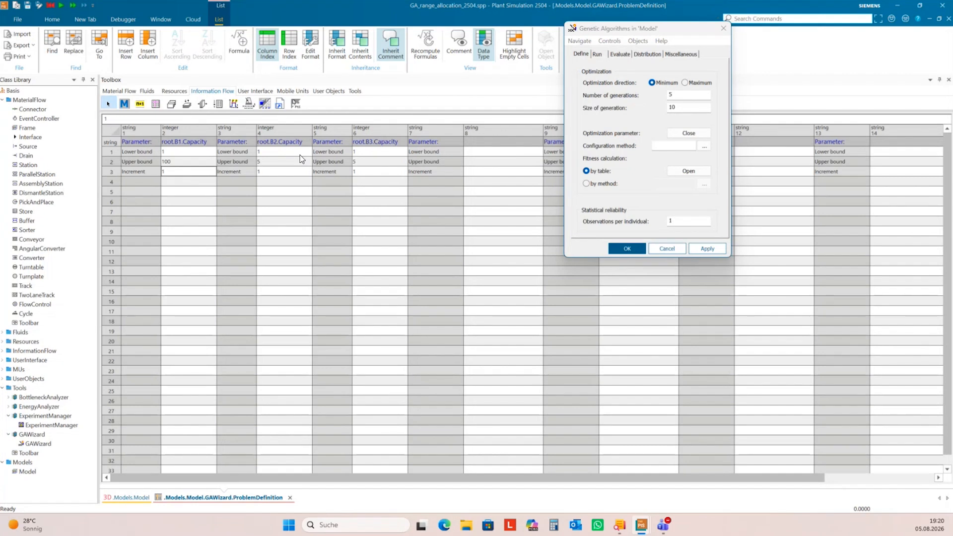
# Set the upper bounds of root.B2.Capacity and root.B3.Capacity to 100, apply the settings and close the parameter table.
pyautogui.click(268, 161)
pyautogui.write('100')
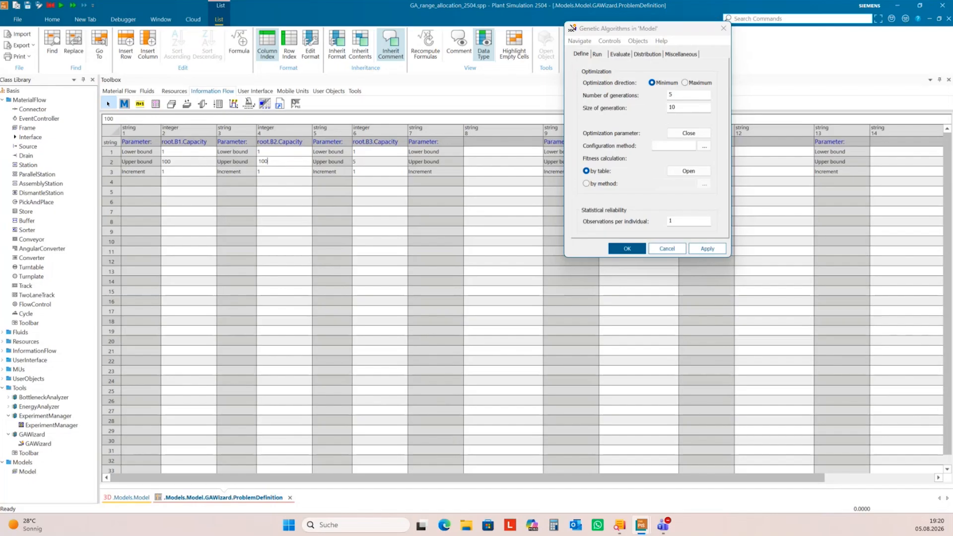
pyautogui.click(379, 162)
pyautogui.write('100')
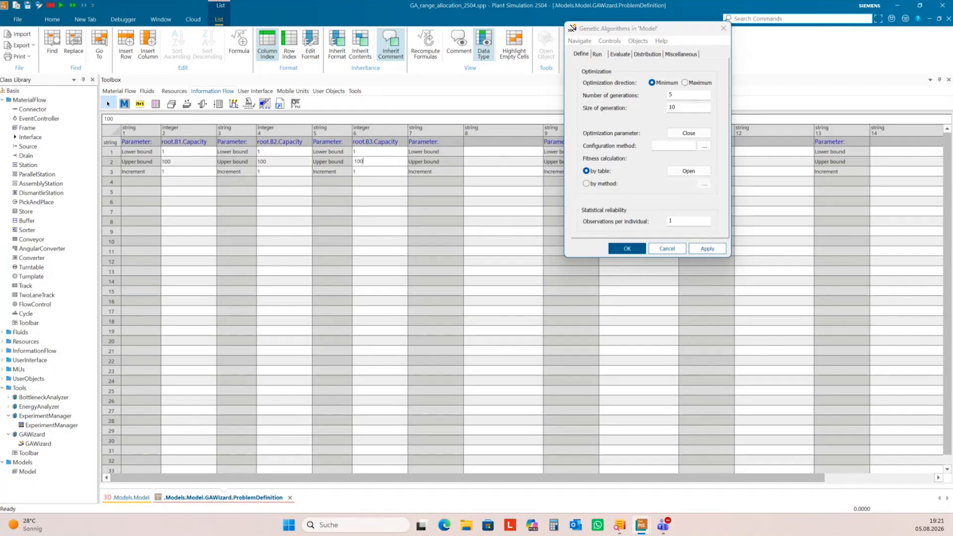
pyautogui.click(378, 171)
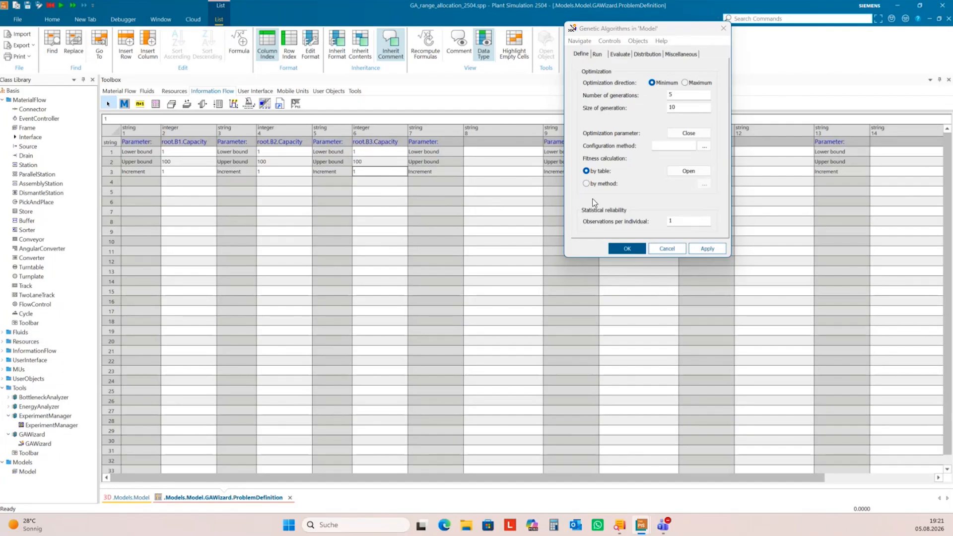
pyautogui.click(721, 249)
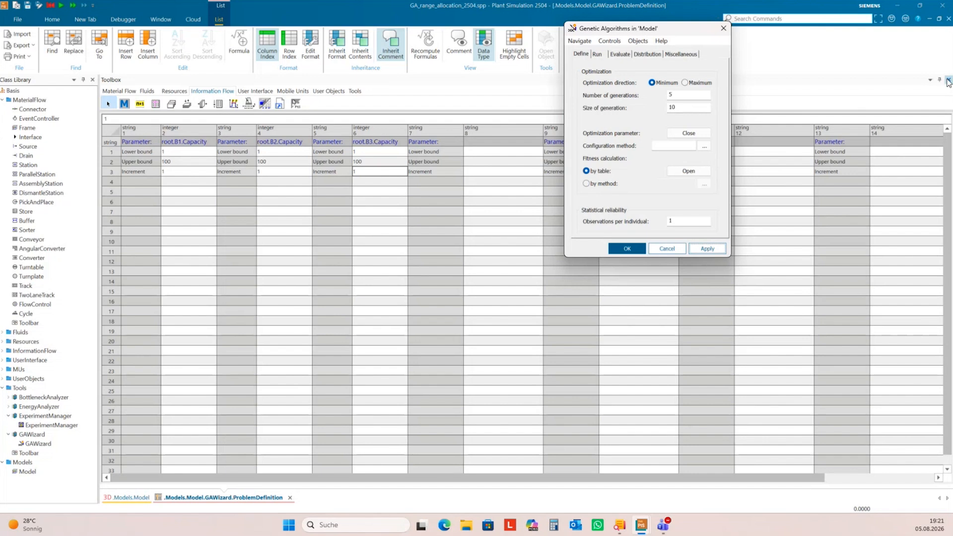
pyautogui.click(948, 19)
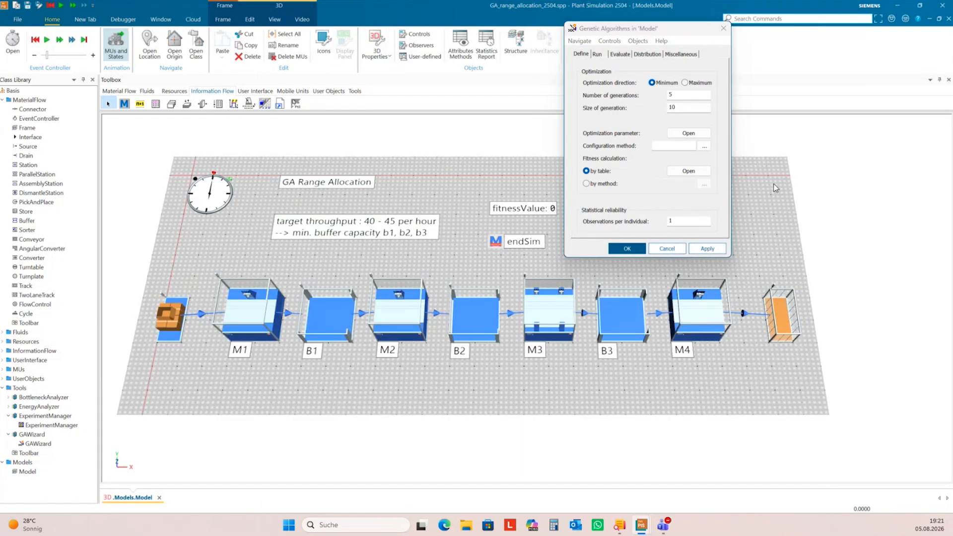
# Check the fitness calculation table's target value and weighting, then set the GAWizard's observations per individual to 5 and apply.
pyautogui.moveTo(671, 31); pyautogui.dragTo(647, 70)
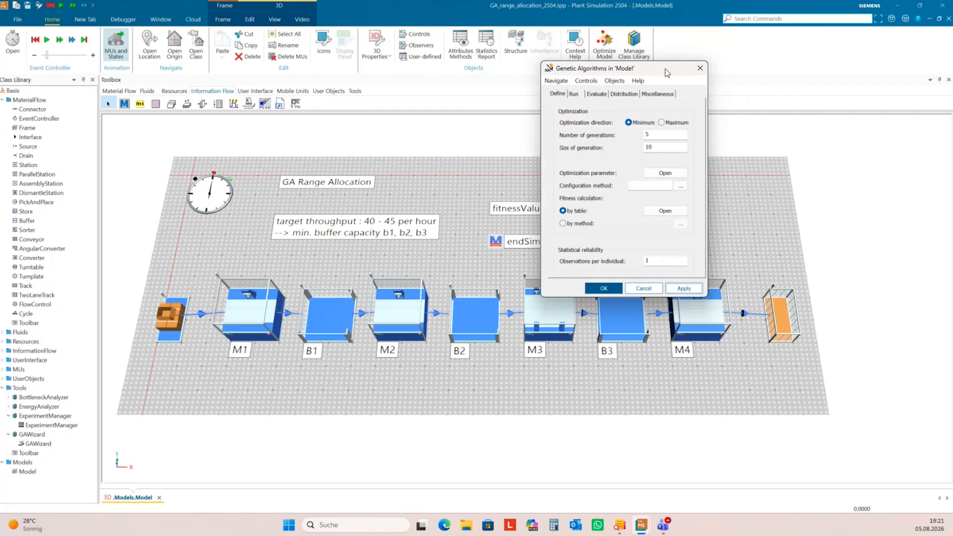
pyautogui.moveTo(665, 69); pyautogui.dragTo(694, 67)
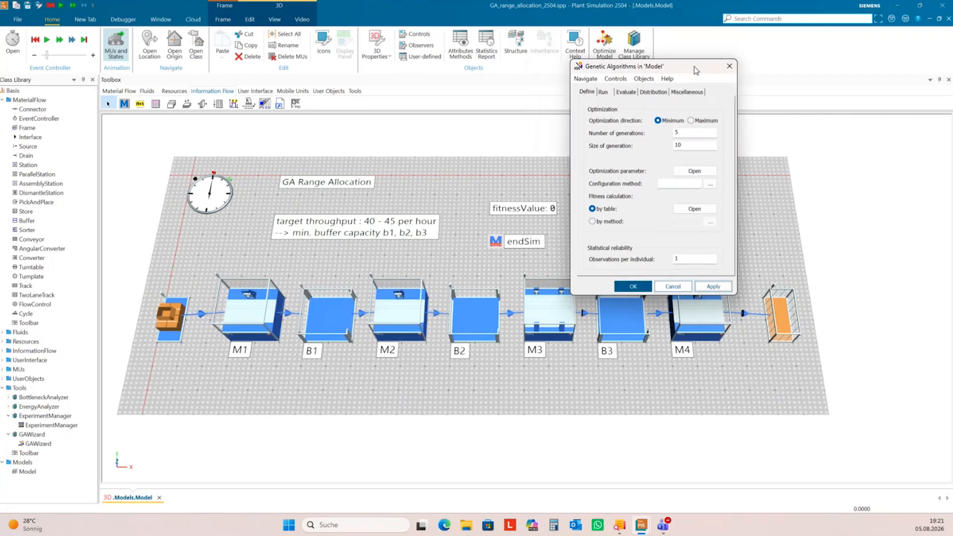
pyautogui.click(695, 208)
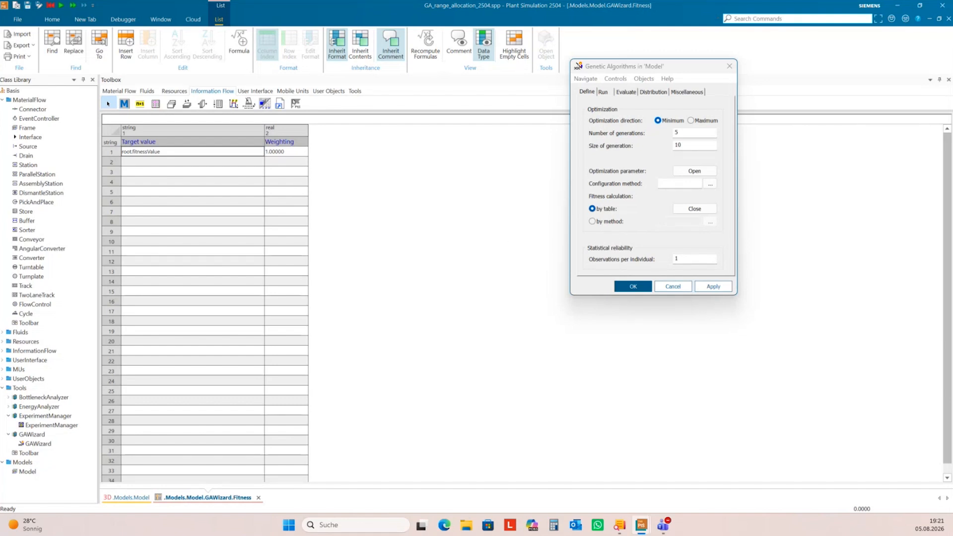
pyautogui.click(948, 19)
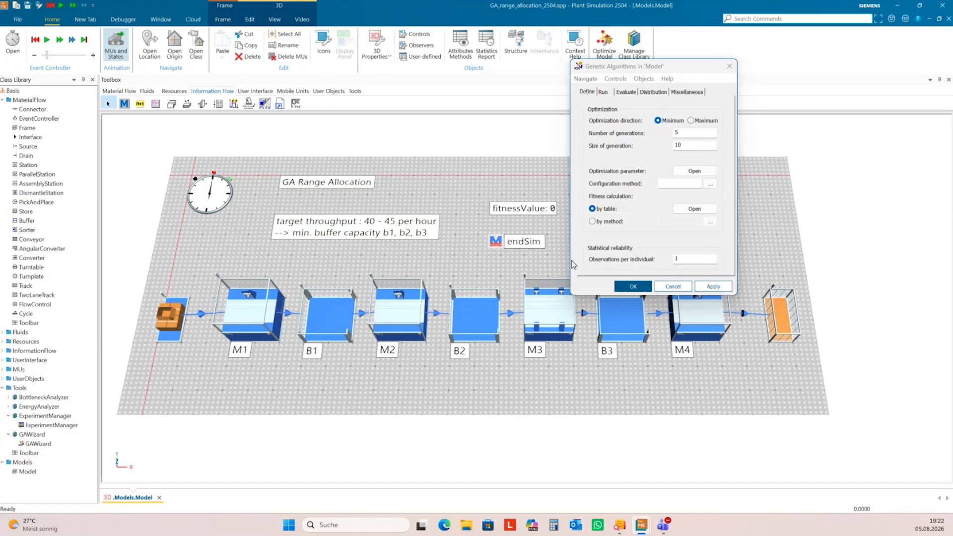
pyautogui.click(676, 259)
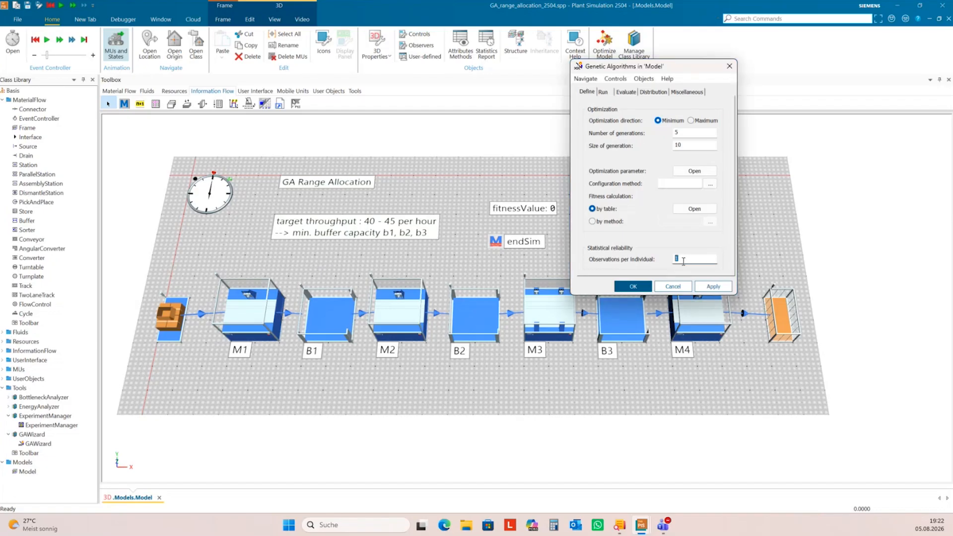
pyautogui.write('5')
pyautogui.click(711, 288)
# Reset the GAWizard, run the optimization to its end and dismiss the completion message.
pyautogui.click(603, 92)
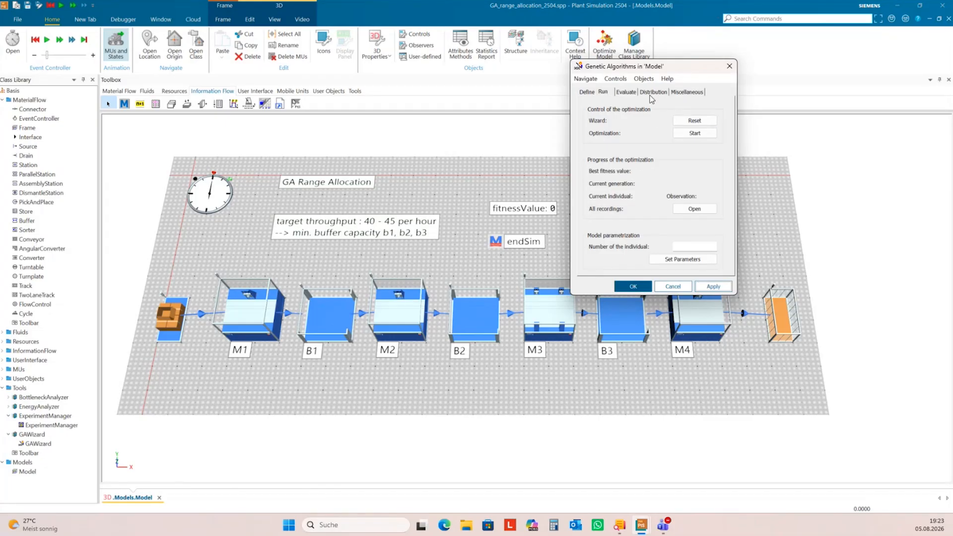
pyautogui.moveTo(686, 64); pyautogui.dragTo(641, 59)
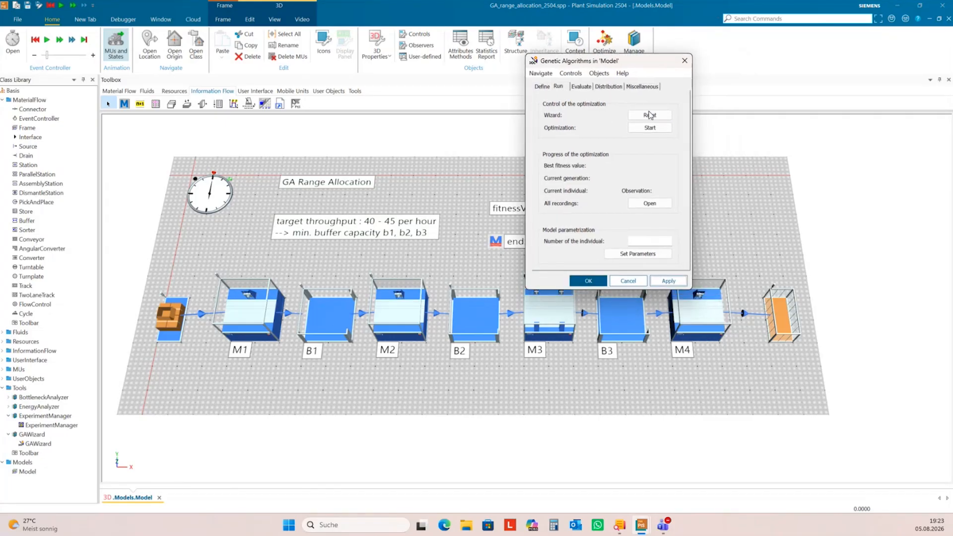
pyautogui.click(650, 115)
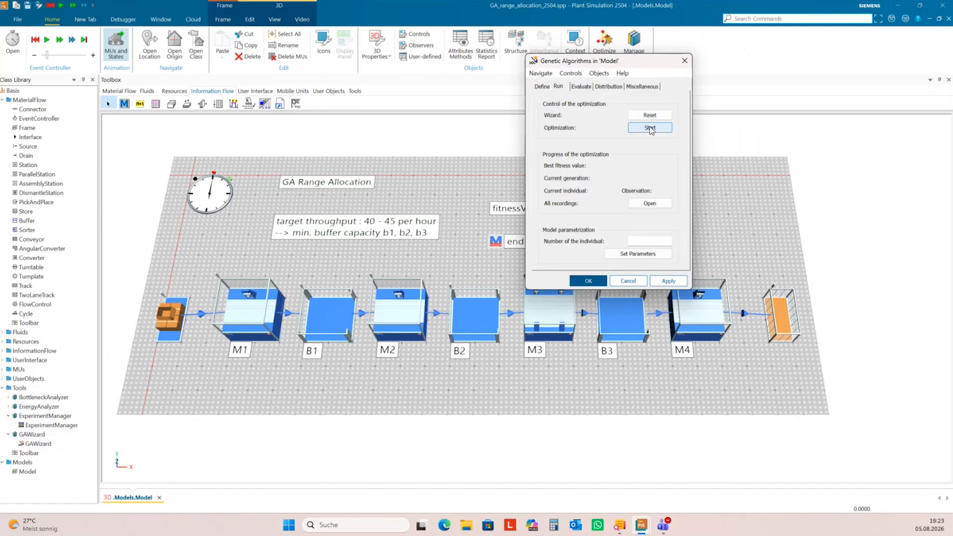
pyautogui.click(650, 127)
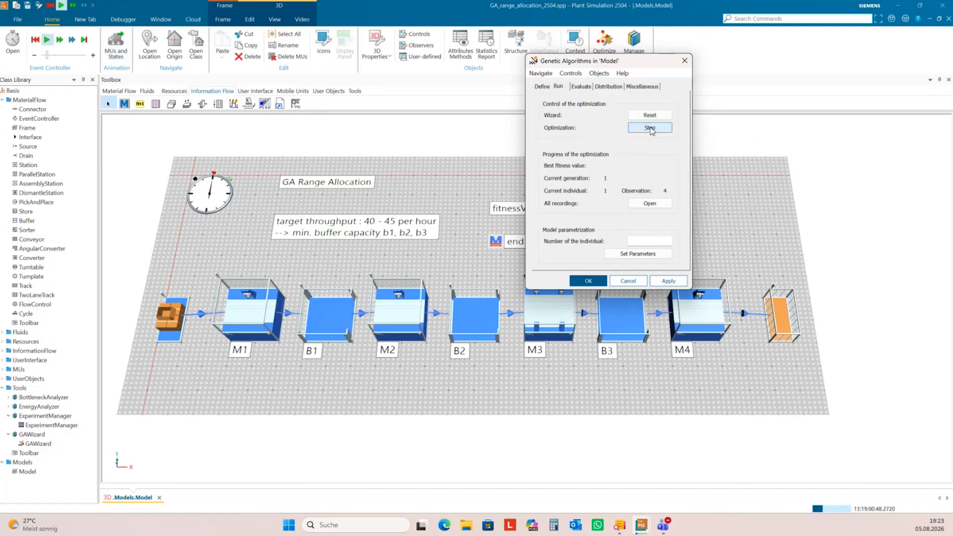
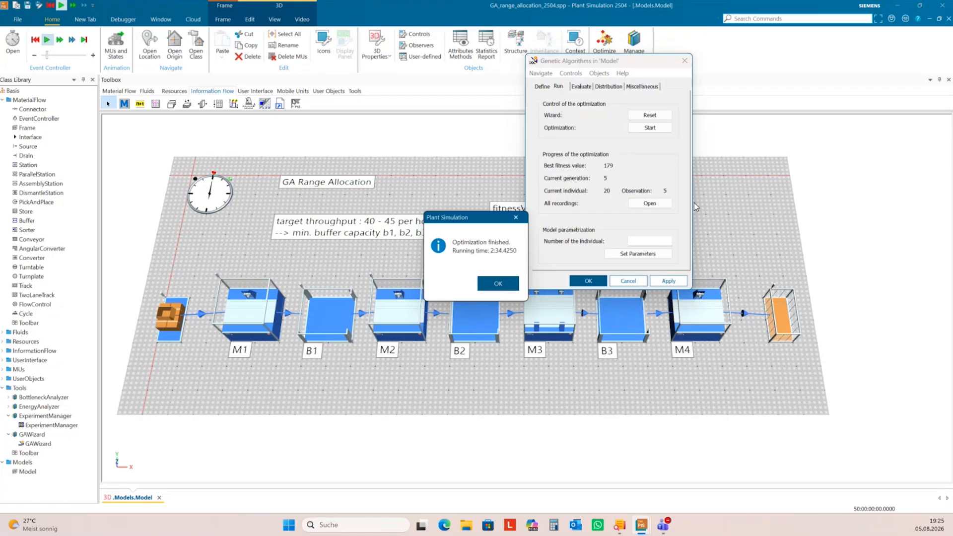
pyautogui.click(500, 287)
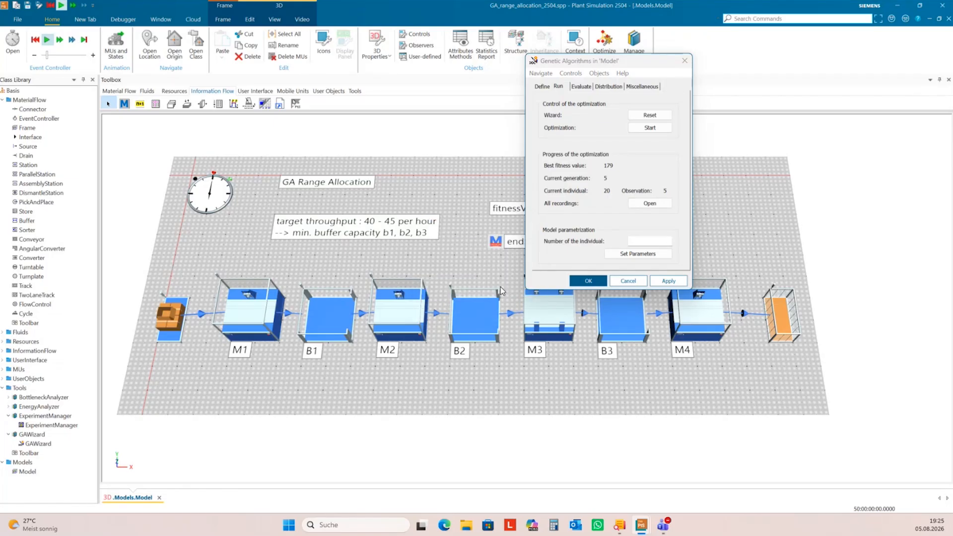
# Examine the GAWizard's evolution performance graph, close it and open the statistics of the fitness values.
pyautogui.click(580, 86)
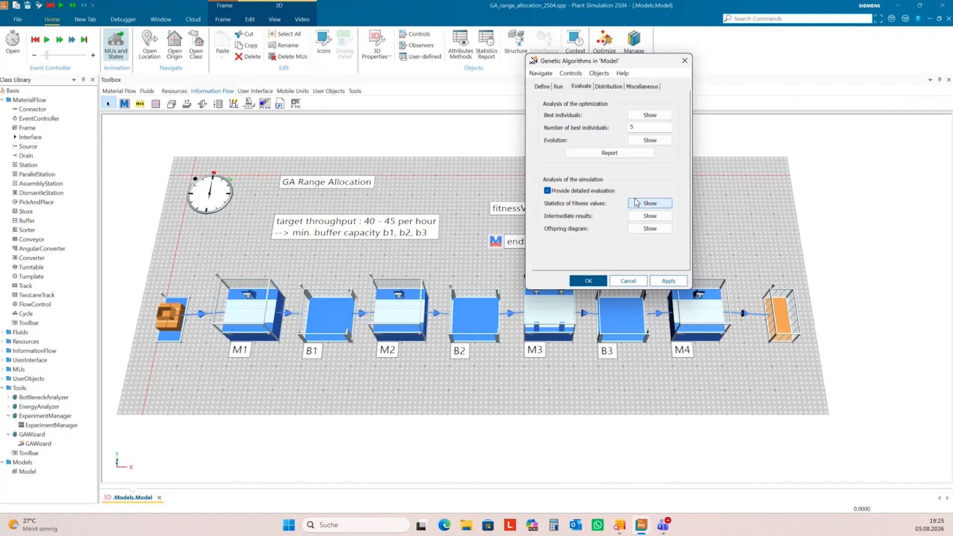
pyautogui.click(664, 143)
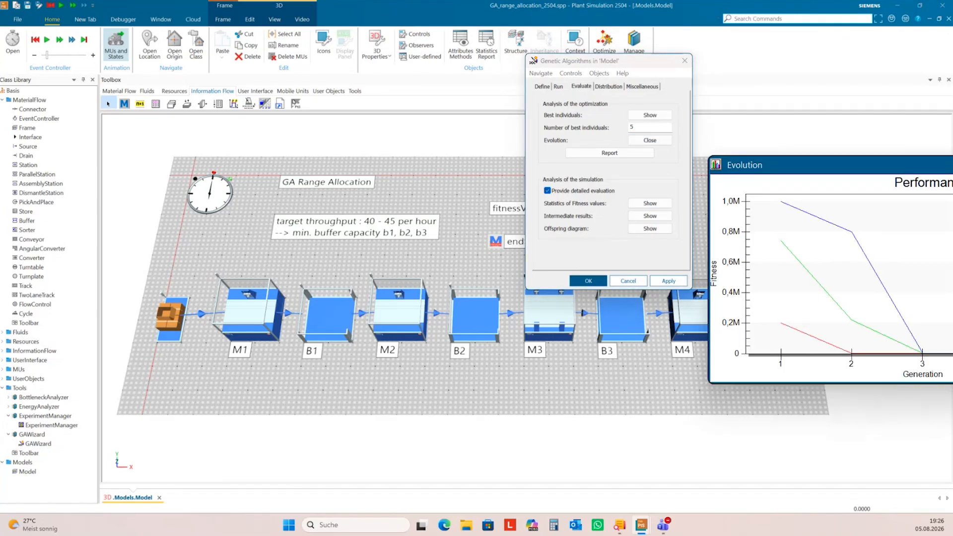
pyautogui.moveTo(873, 162); pyautogui.dragTo(599, 125)
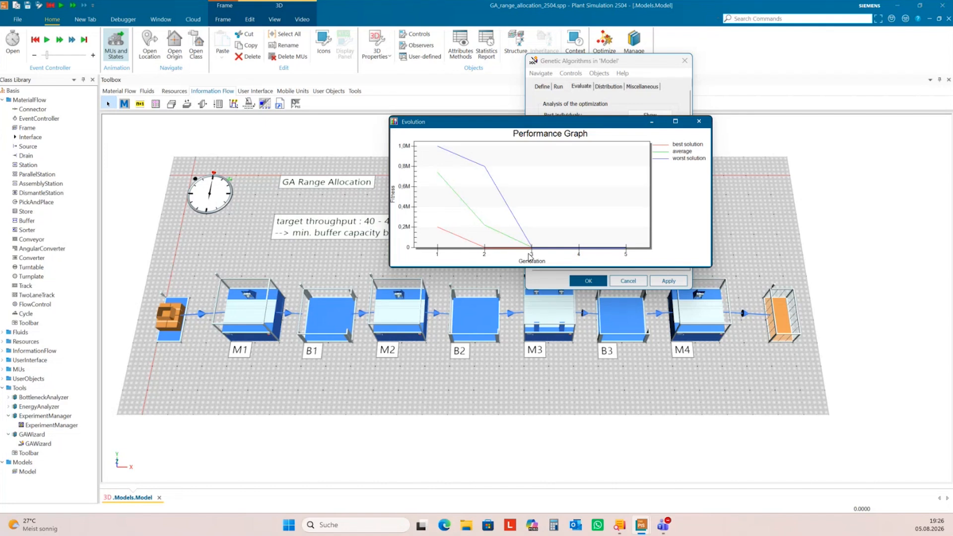
pyautogui.click(699, 121)
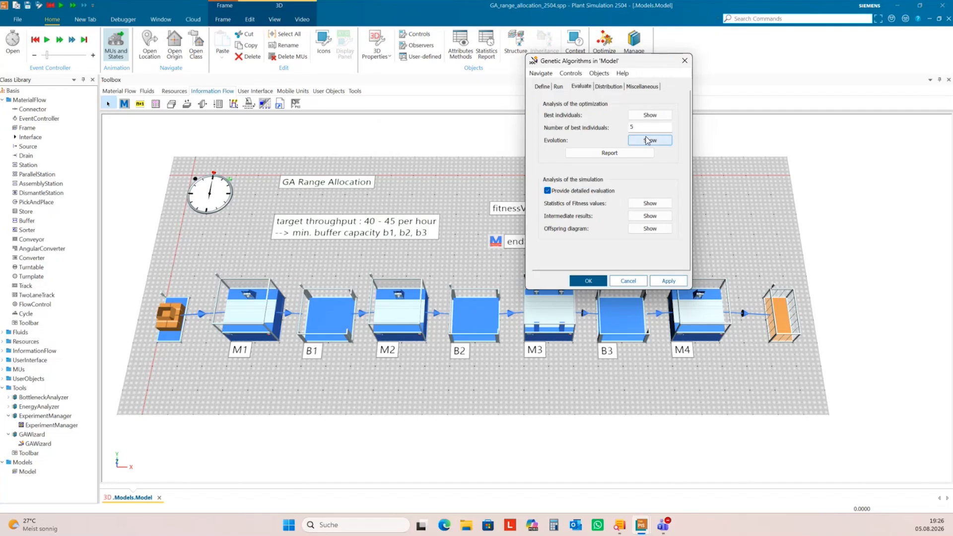
pyautogui.click(651, 141)
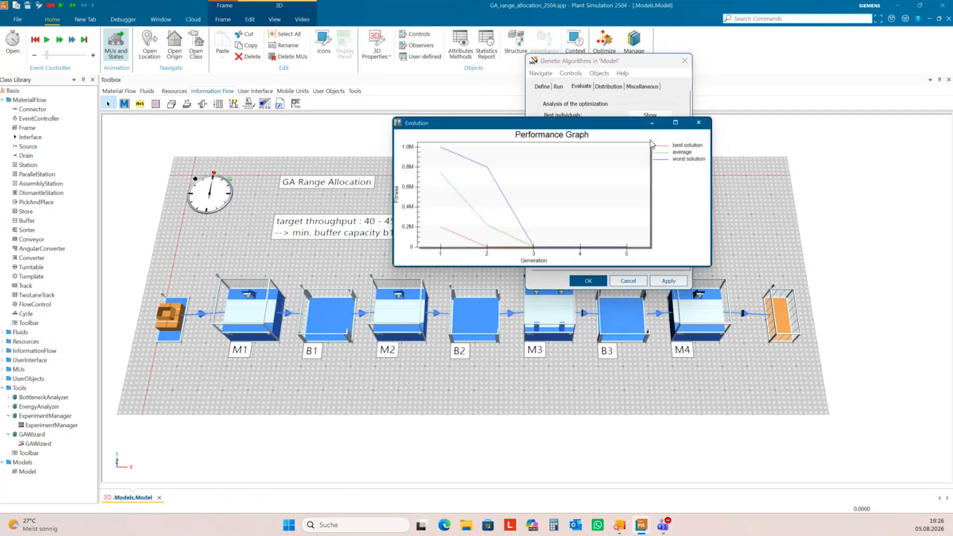
pyautogui.click(699, 122)
pyautogui.click(637, 205)
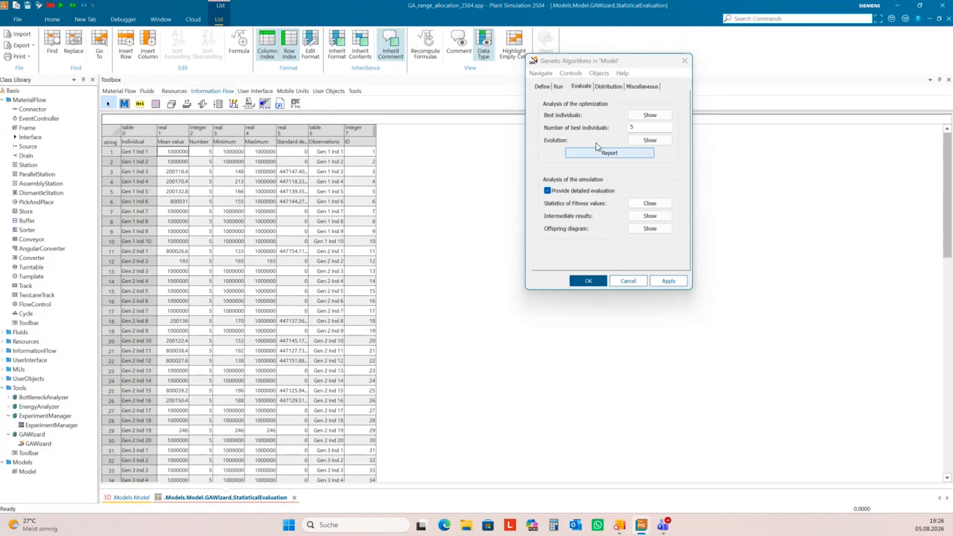
# Open the best individuals table and inspect the top individual's chromosome for the capacities allocated to B1, B2 and B3.
pyautogui.click(643, 117)
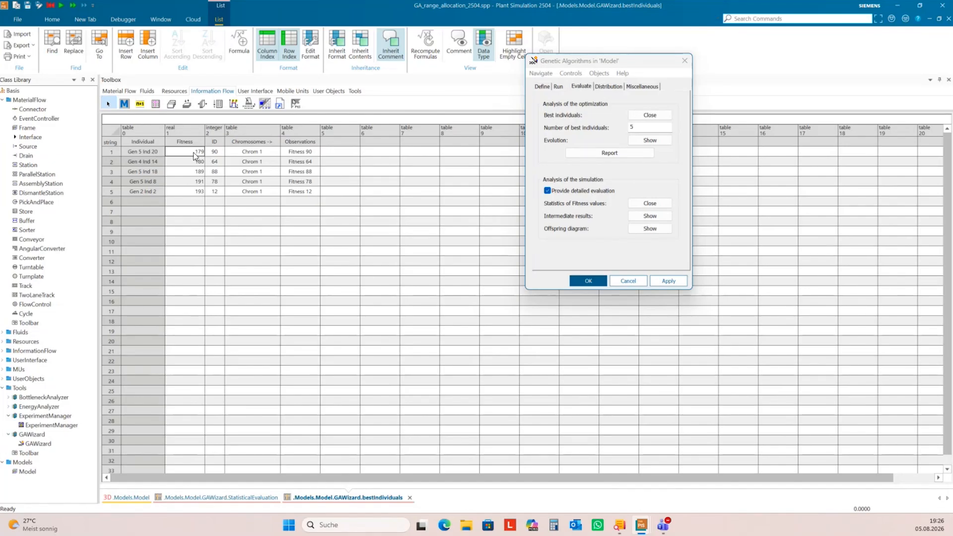
pyautogui.click(253, 154)
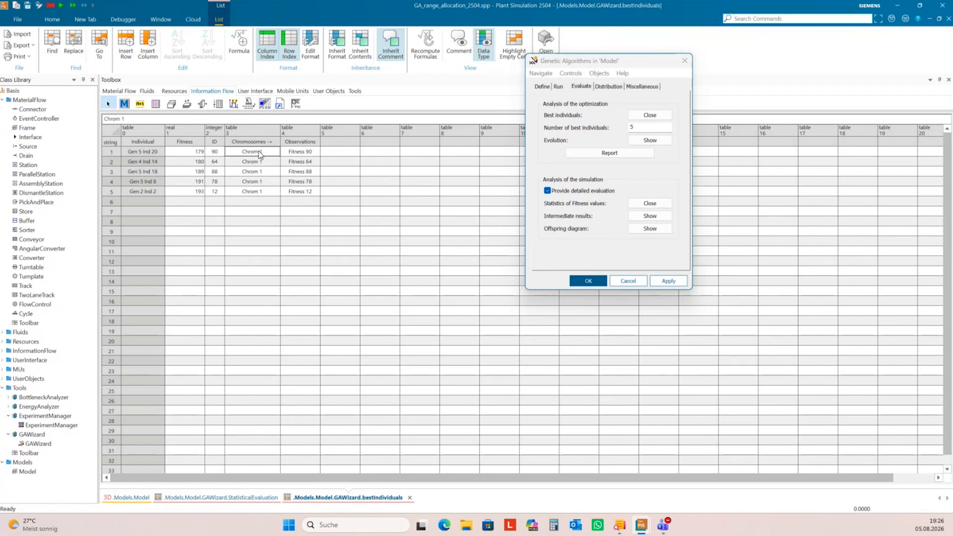
pyautogui.doubleClick(259, 155)
pyautogui.click(218, 181)
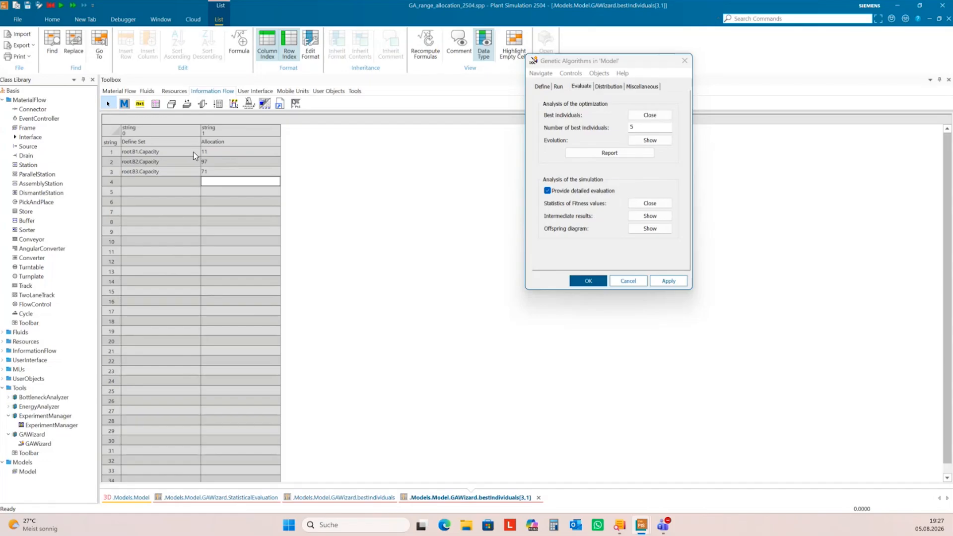
pyautogui.click(218, 151)
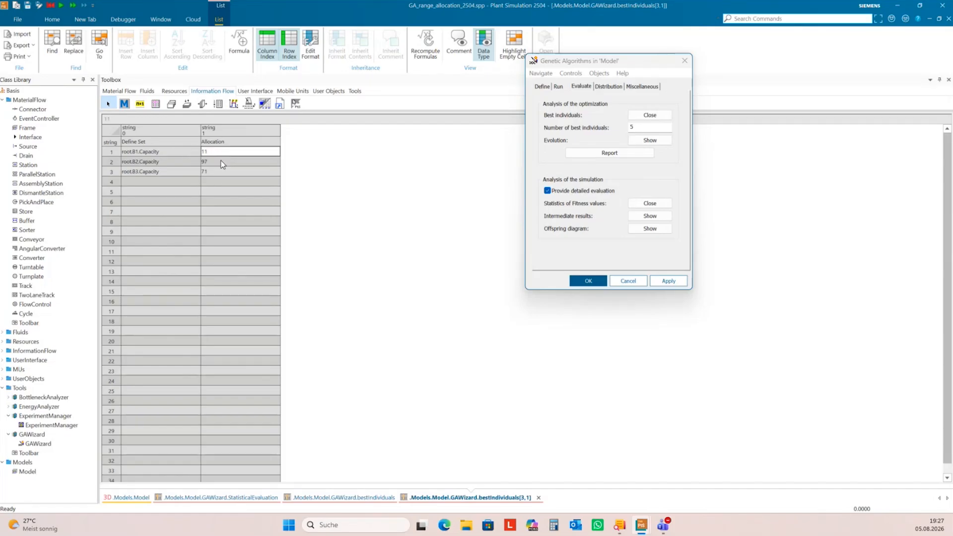
pyautogui.click(221, 165)
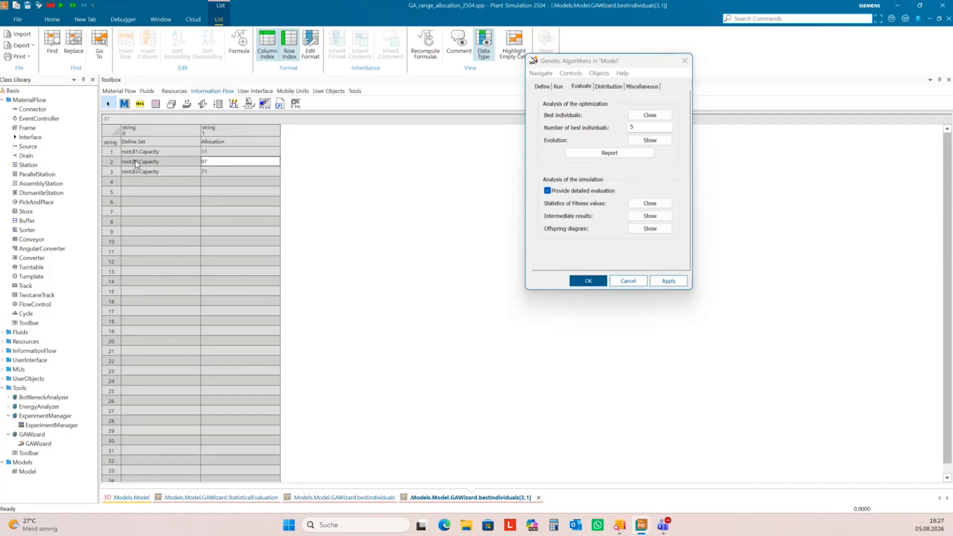
pyautogui.click(218, 175)
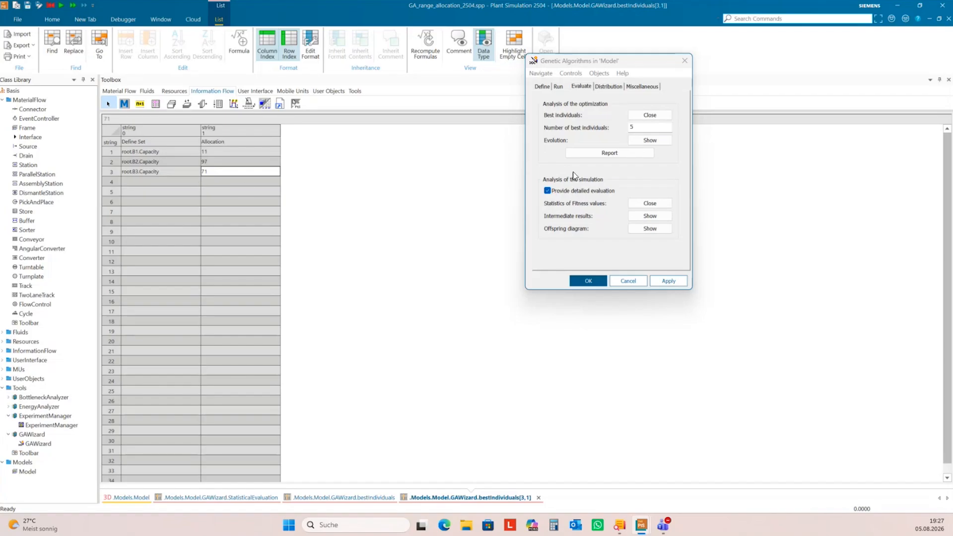
# Examine the enlarged offspring fitness diagram and close it together with the GAWizard dialog and all open result tables.
pyautogui.click(652, 228)
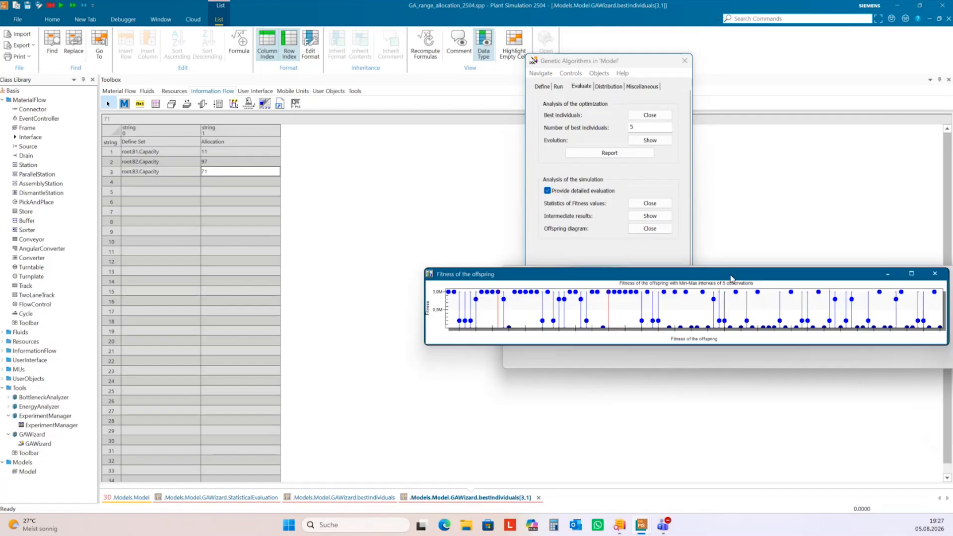
pyautogui.moveTo(730, 277); pyautogui.dragTo(450, 107)
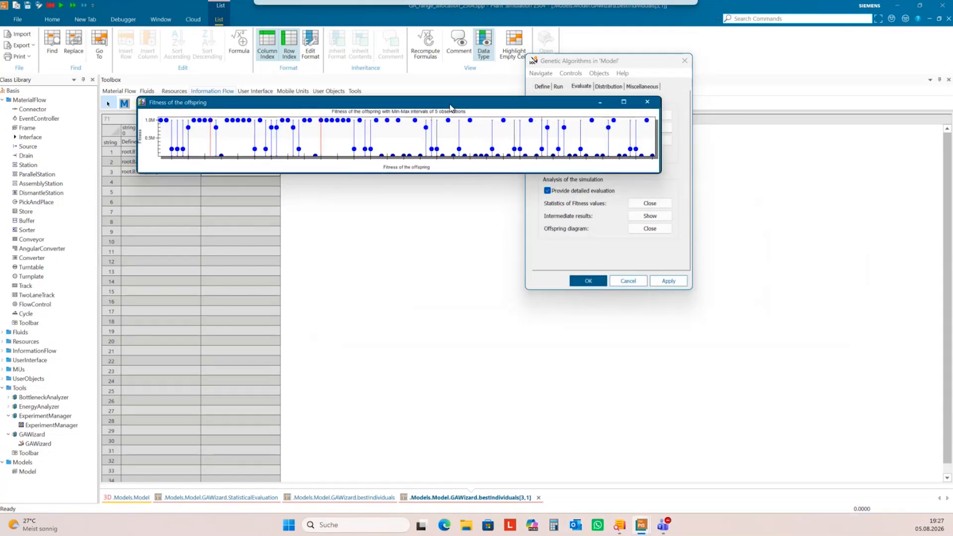
pyautogui.moveTo(660, 173); pyautogui.dragTo(812, 381)
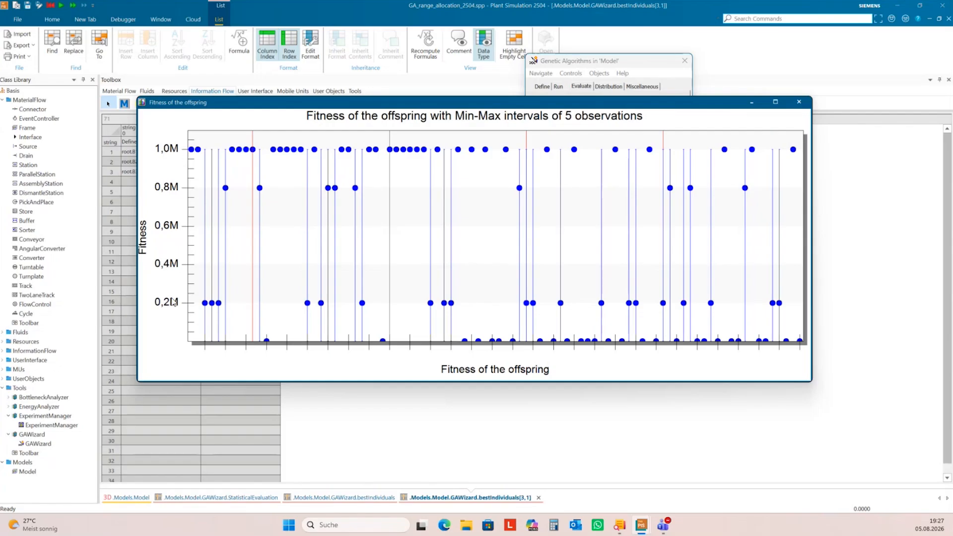
pyautogui.click(799, 101)
pyautogui.click(684, 62)
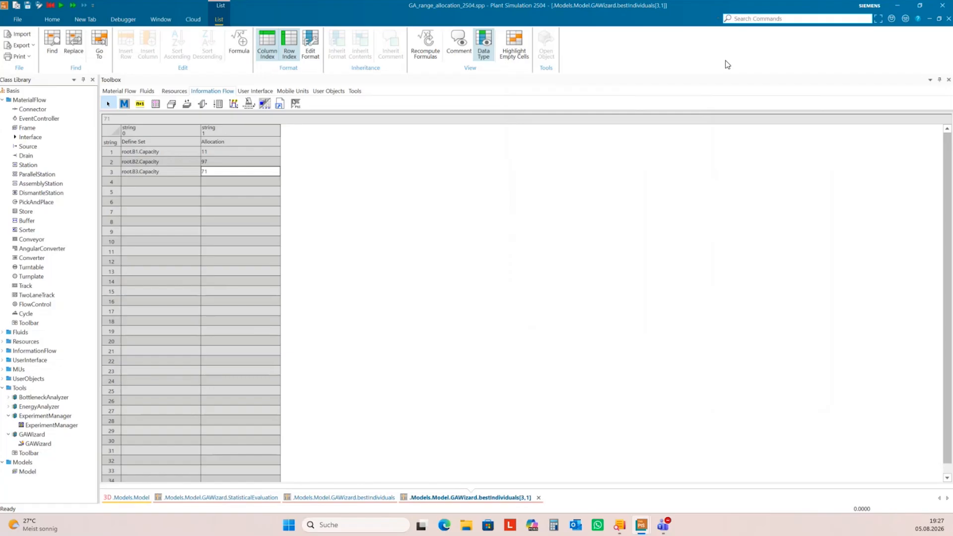
pyautogui.click(949, 19)
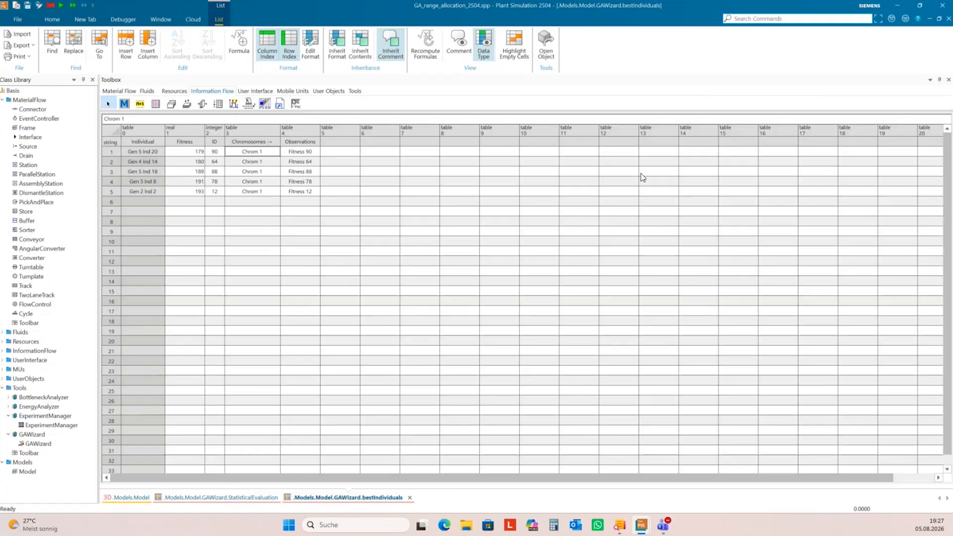
pyautogui.click(949, 18)
pyautogui.click(949, 18)
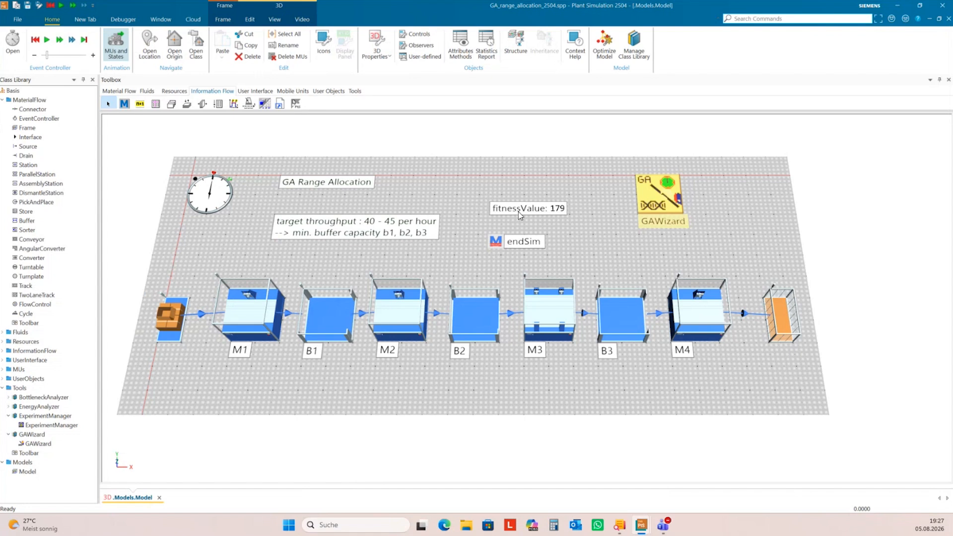
# Set the out-of-range fitnessValue penalty in the endSim method to 1000, apply the change and close the method.
pyautogui.doubleClick(496, 242)
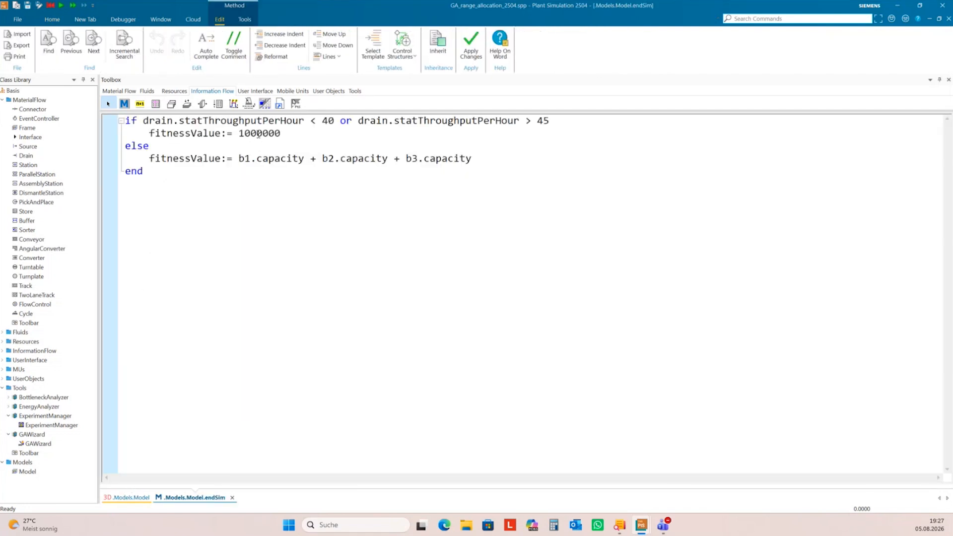
pyautogui.moveTo(262, 133); pyautogui.dragTo(287, 134)
pyautogui.press('BackSpace')
pyautogui.click(469, 46)
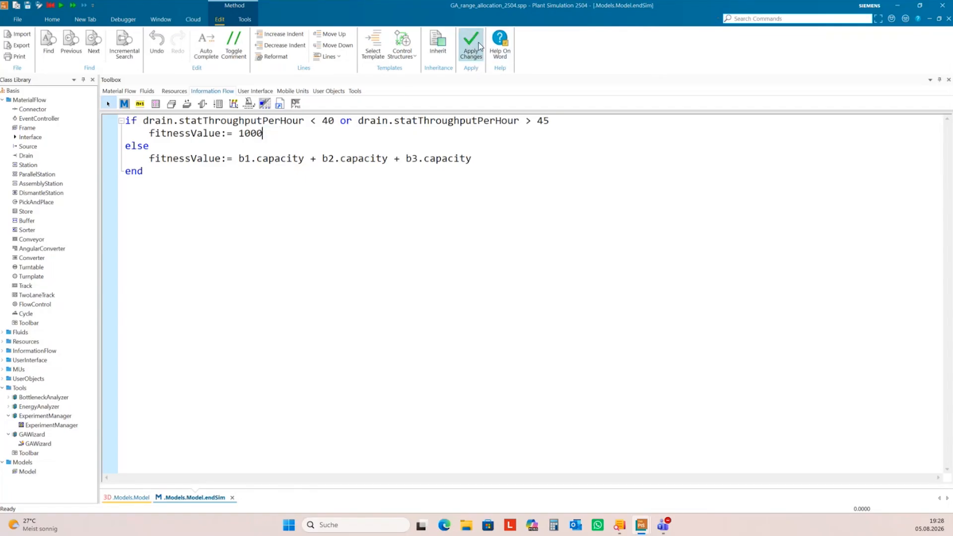
pyautogui.click(949, 19)
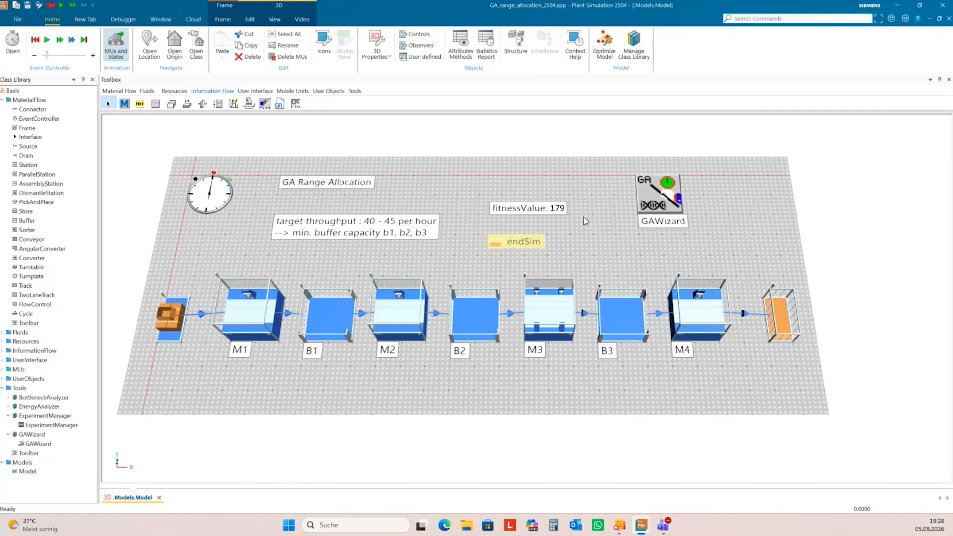
# Open the GAWizard, set its number of generations to 3 and apply the setting.
pyautogui.click(643, 205)
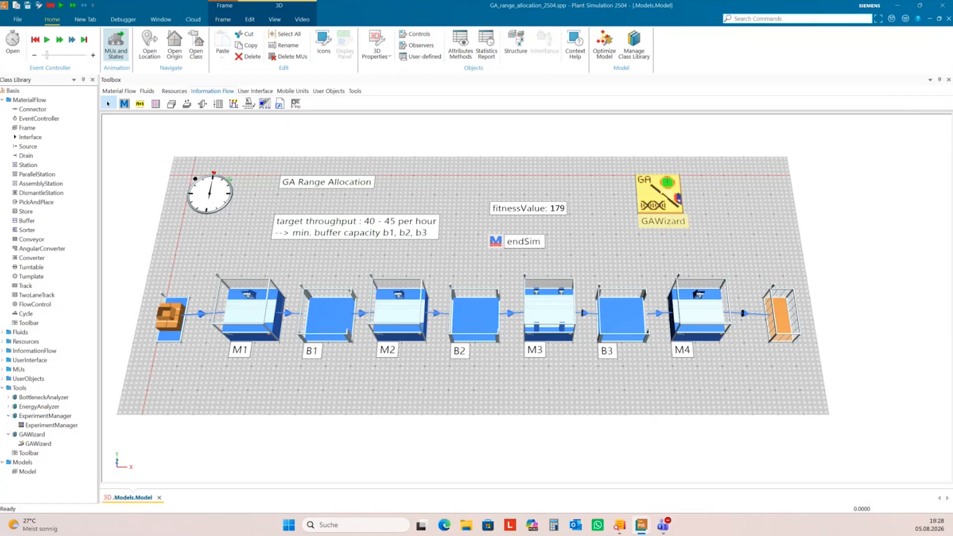
pyautogui.moveTo(952, 124); pyautogui.dragTo(547, 124)
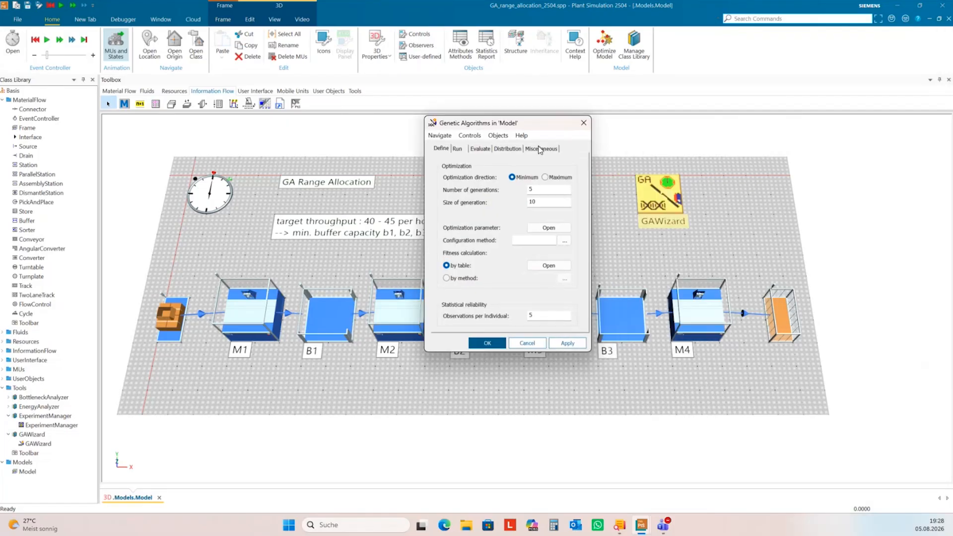
pyautogui.doubleClick(536, 188)
pyautogui.click(565, 345)
pyautogui.click(528, 288)
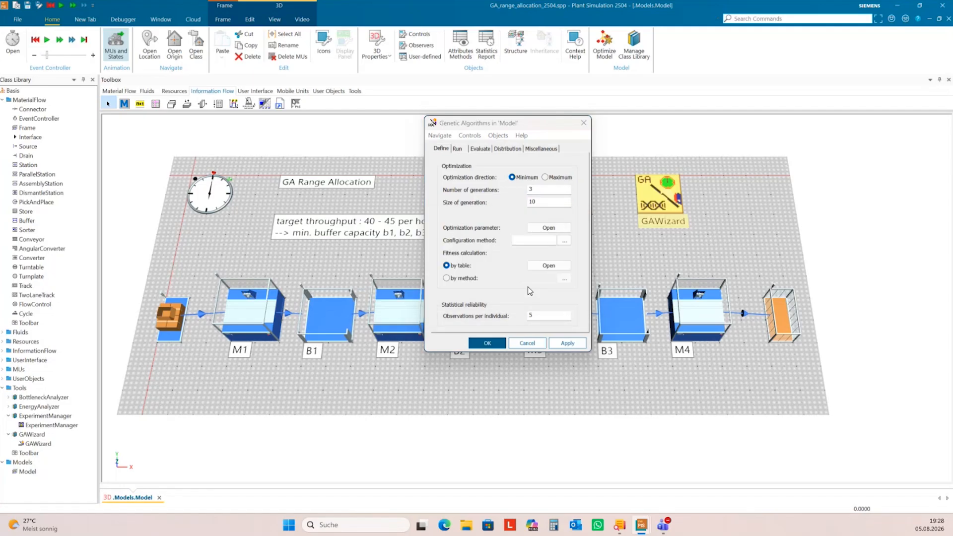
# Run the three-generation optimization to its end and dismiss the completion message.
pyautogui.click(457, 150)
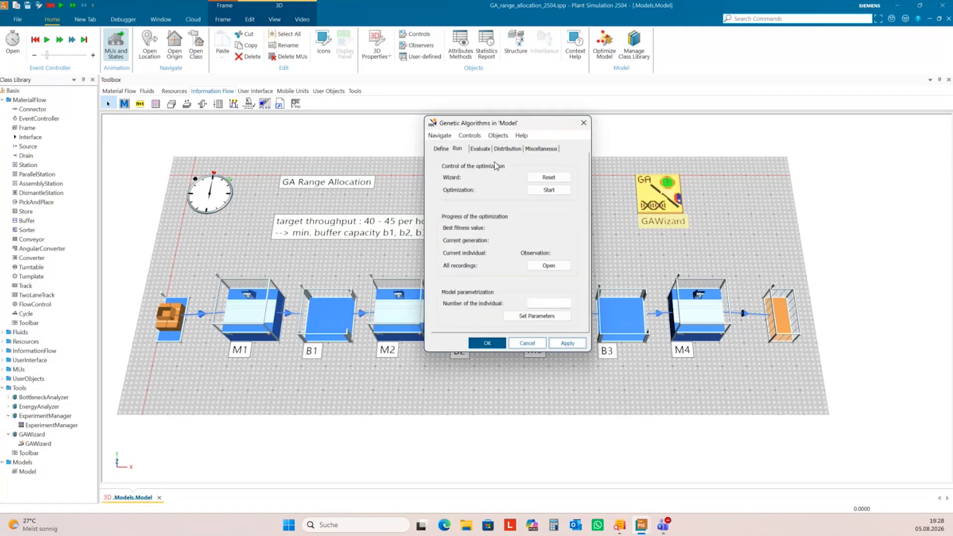
pyautogui.click(553, 191)
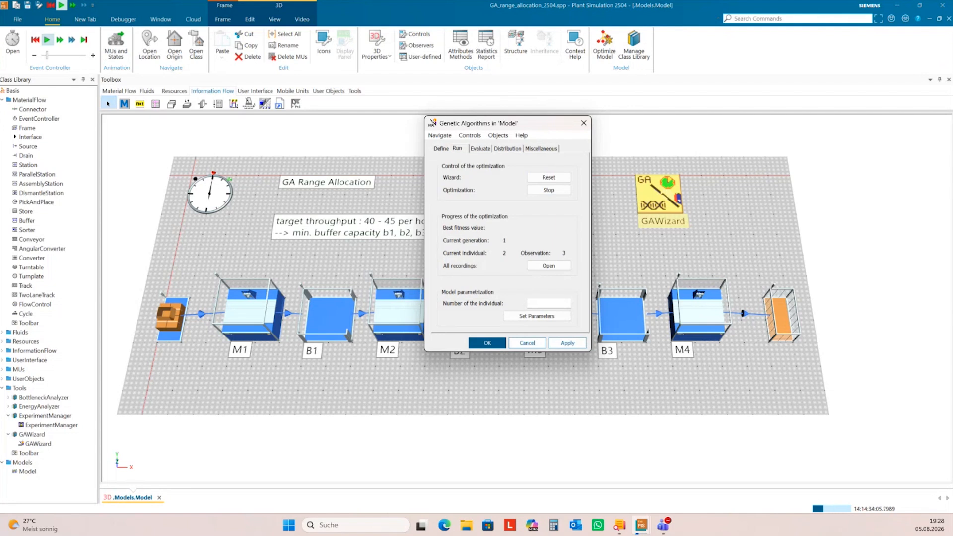
pyautogui.moveTo(547, 128); pyautogui.dragTo(707, 156)
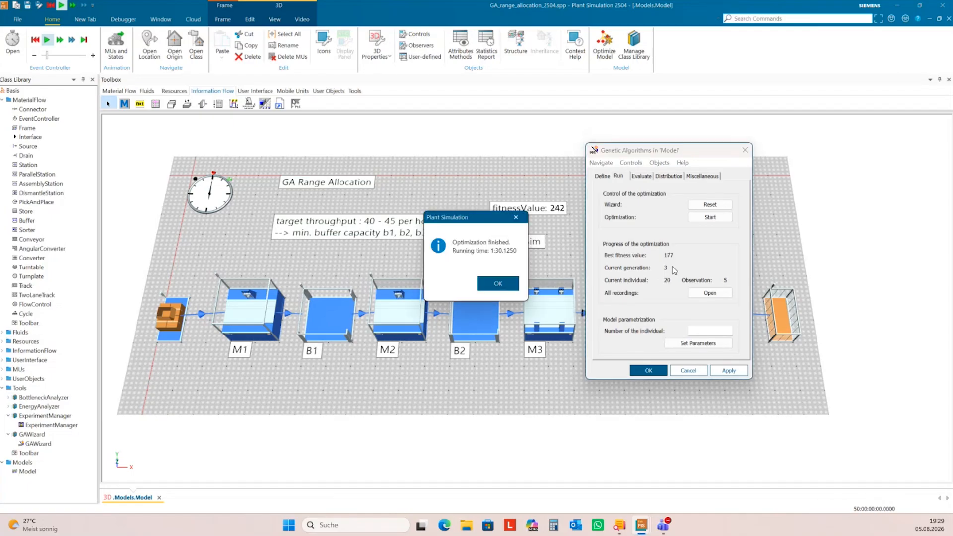
pyautogui.click(499, 284)
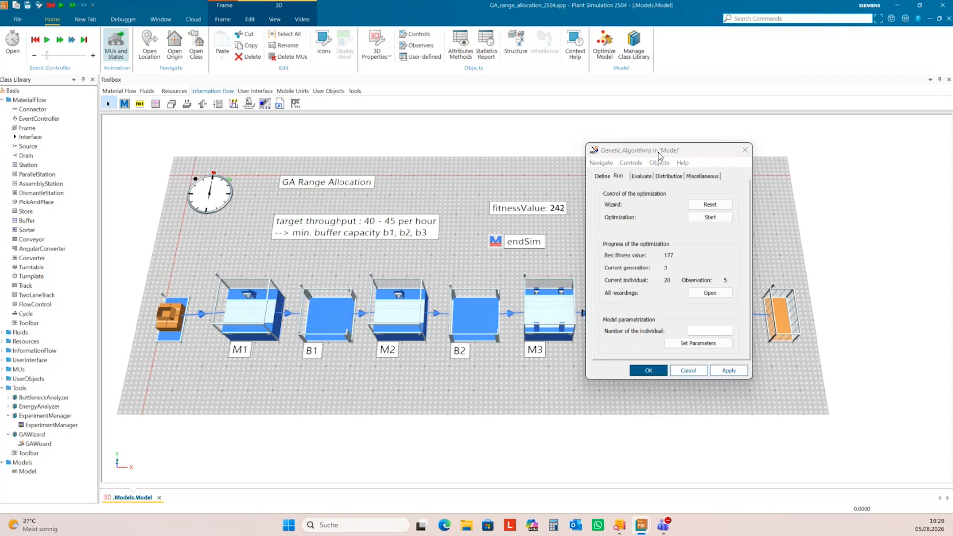
# Examine the new run's evolution performance graph and offspring fitness diagram, closing each after viewing.
pyautogui.click(641, 177)
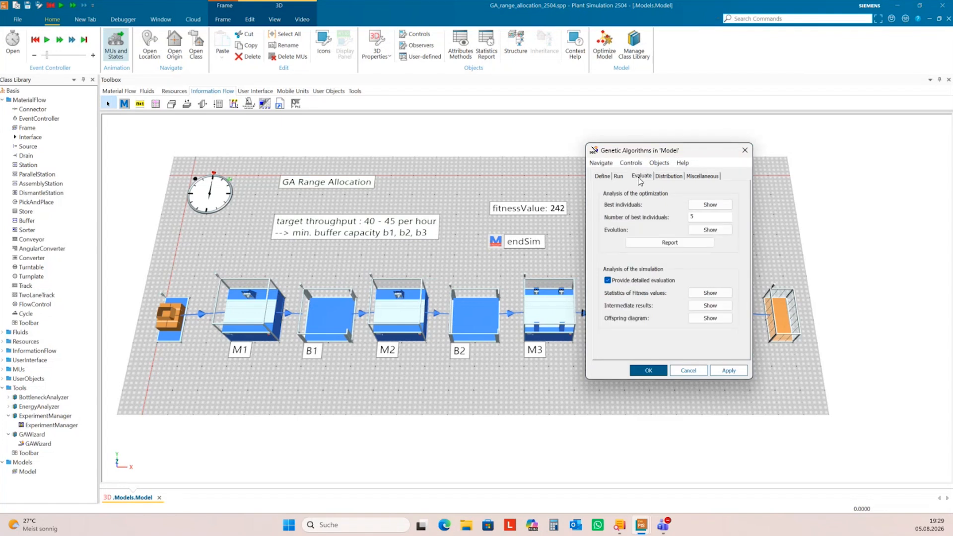
pyautogui.click(716, 232)
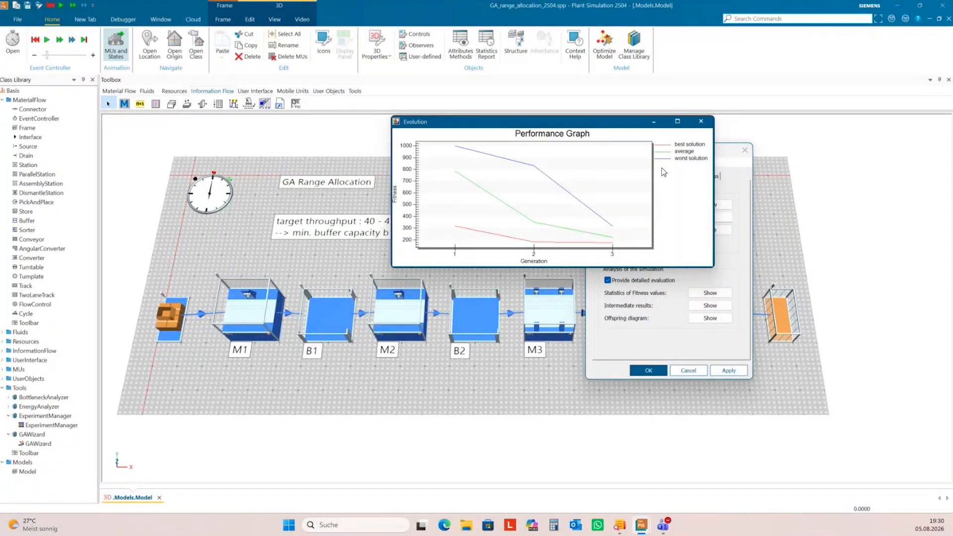
pyautogui.click(701, 121)
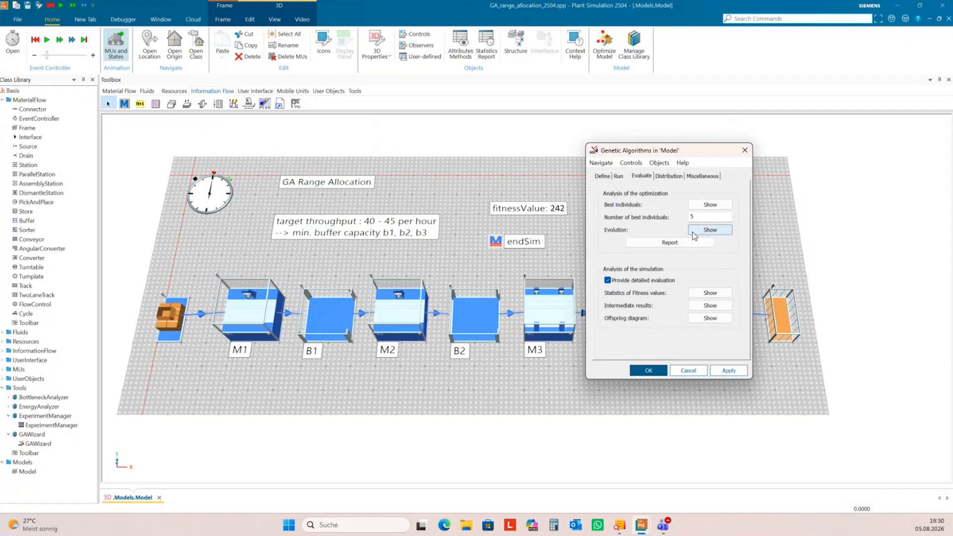
pyautogui.click(708, 318)
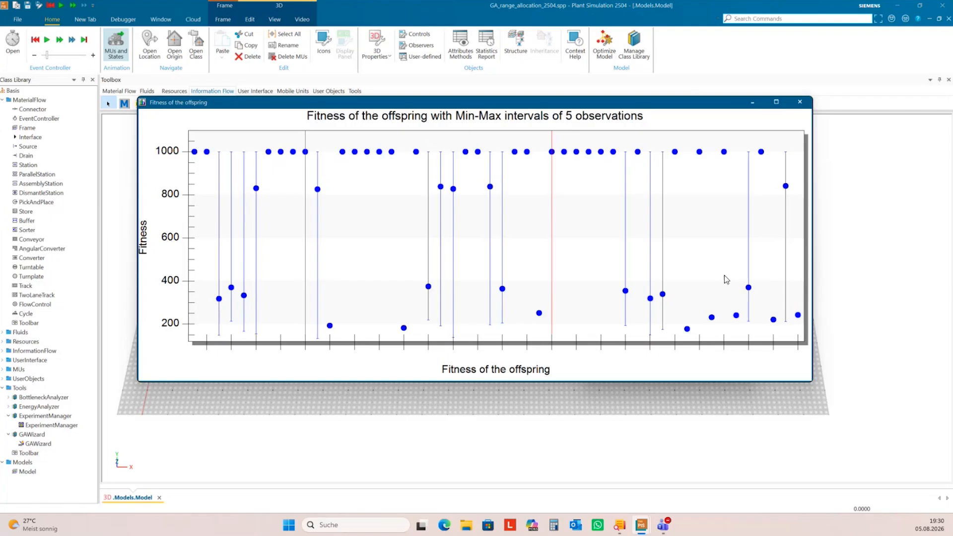
pyautogui.click(796, 103)
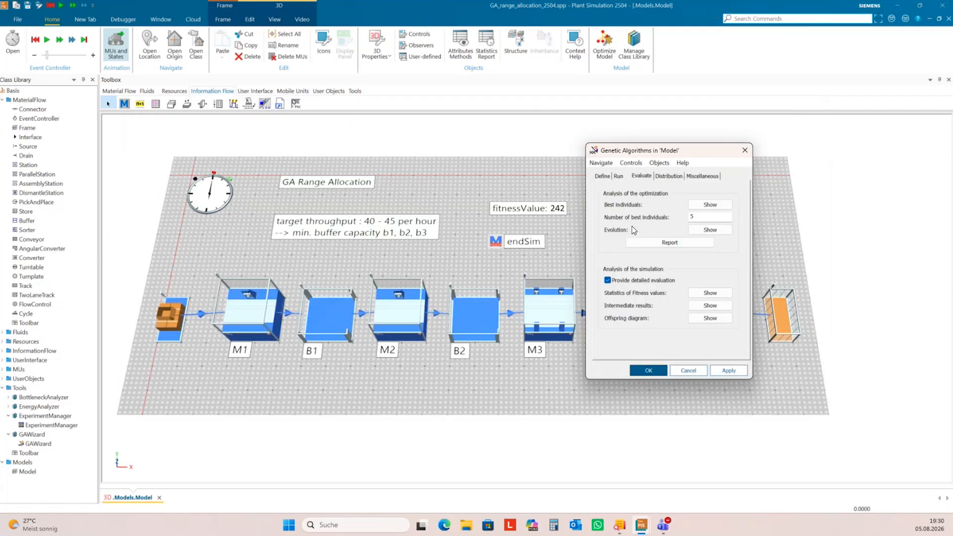
# List the five best individuals of the optimization and examine the best one's chromosome allocation of the B1–B3 capacities.
pyautogui.click(703, 206)
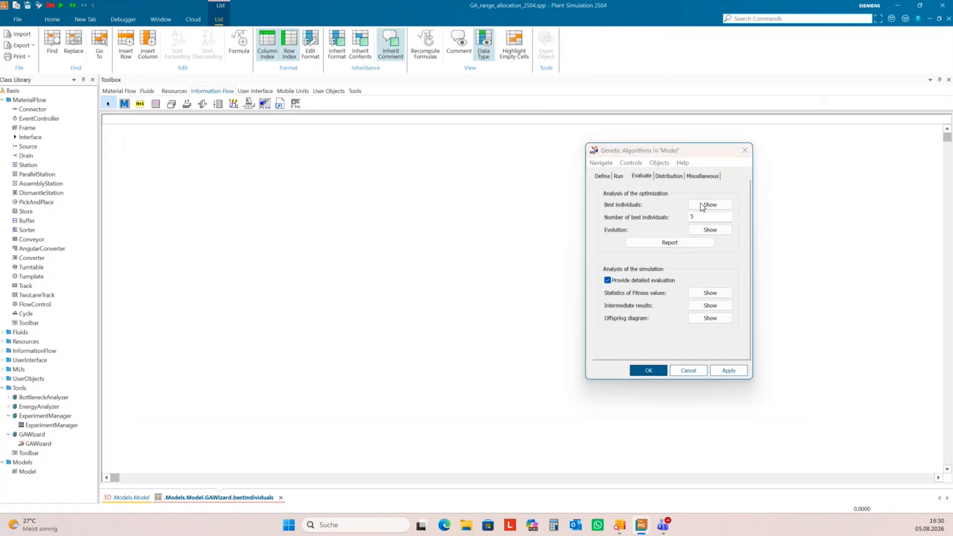
pyautogui.click(184, 154)
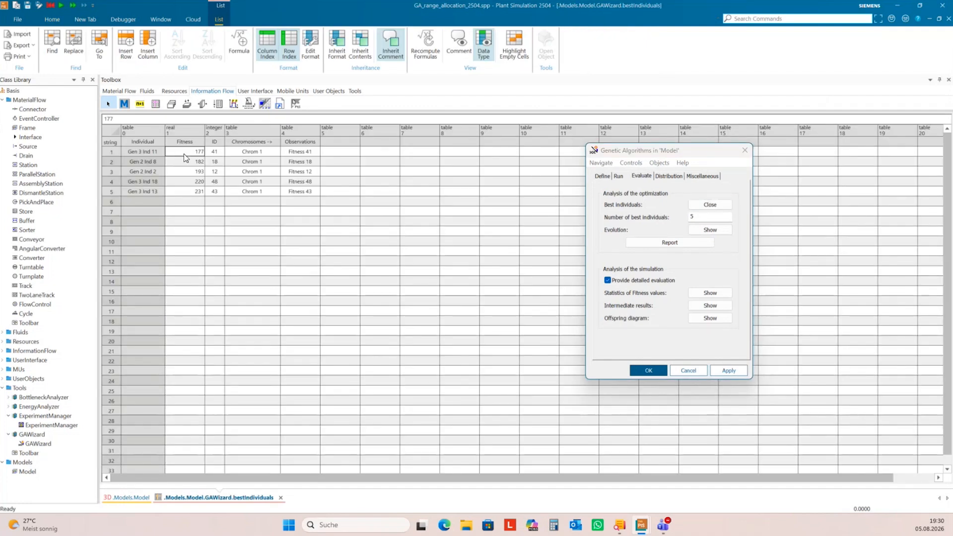
pyautogui.doubleClick(247, 155)
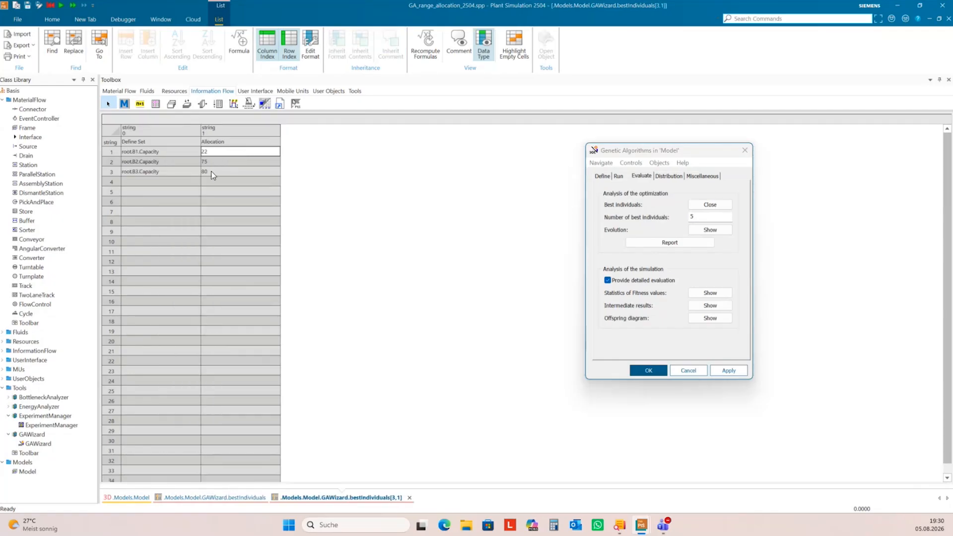
pyautogui.click(949, 19)
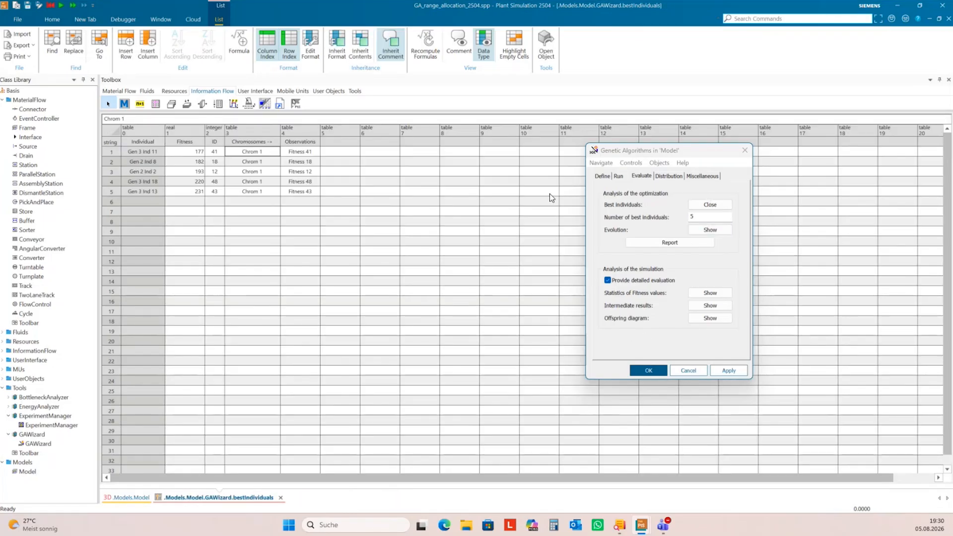
pyautogui.doubleClick(272, 152)
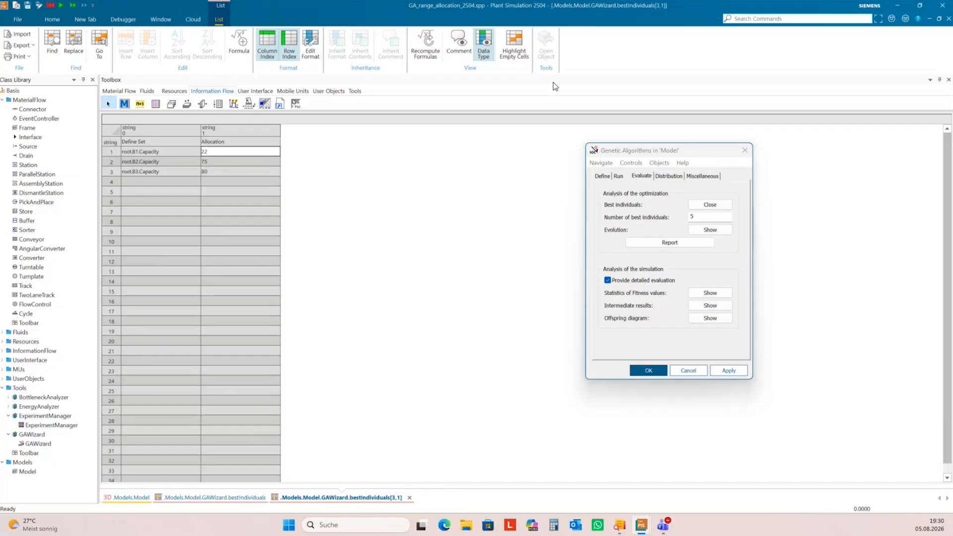
pyautogui.click(948, 19)
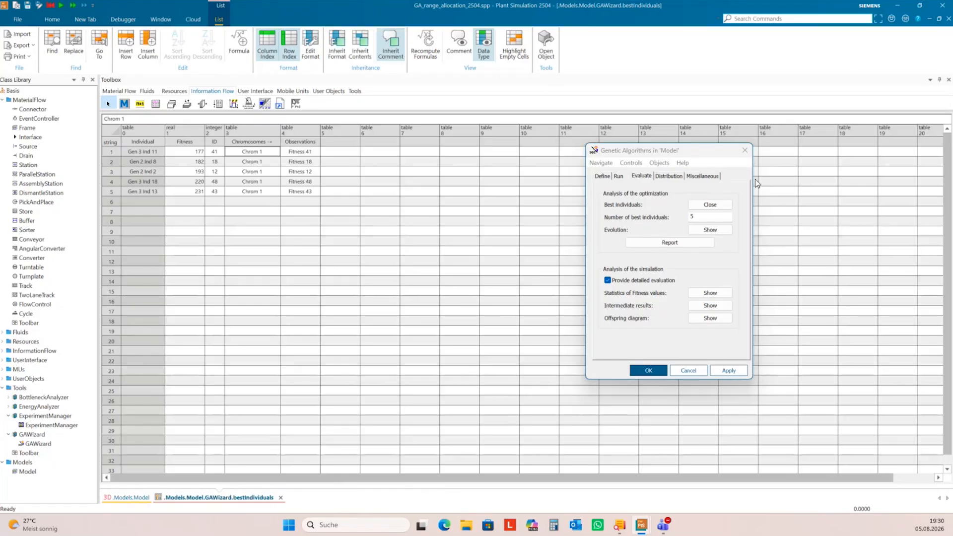
# Close the GAWizard without deleting the optimization results and close the best individuals list.
pyautogui.click(649, 370)
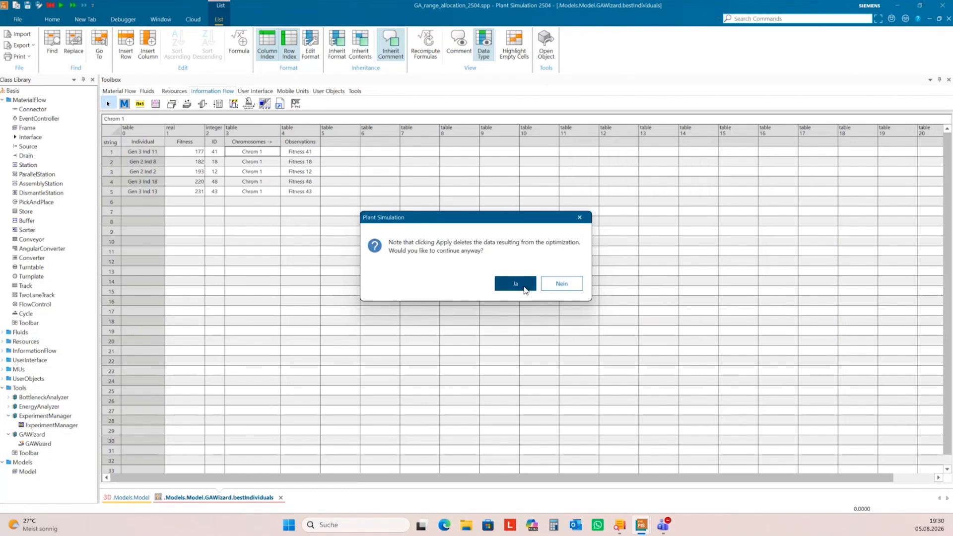
pyautogui.click(556, 287)
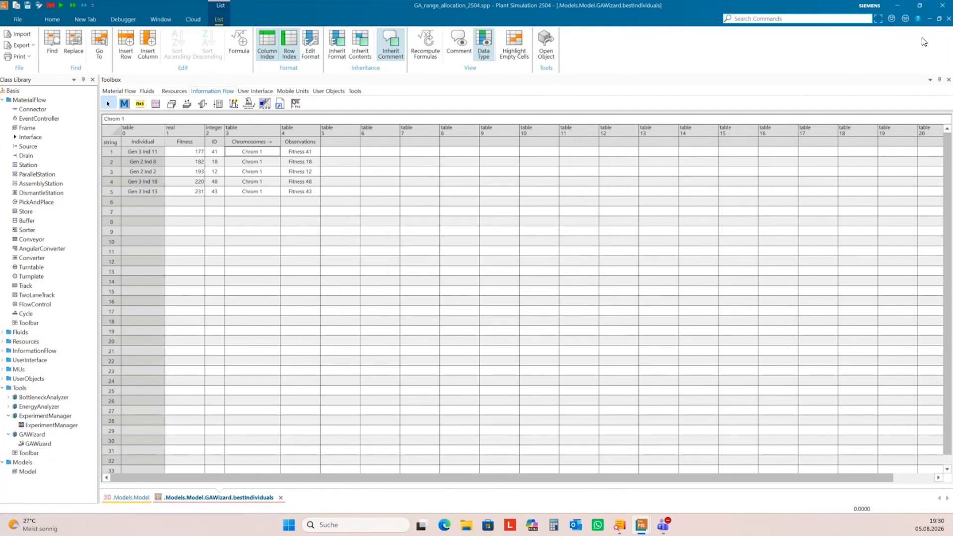
pyautogui.click(948, 20)
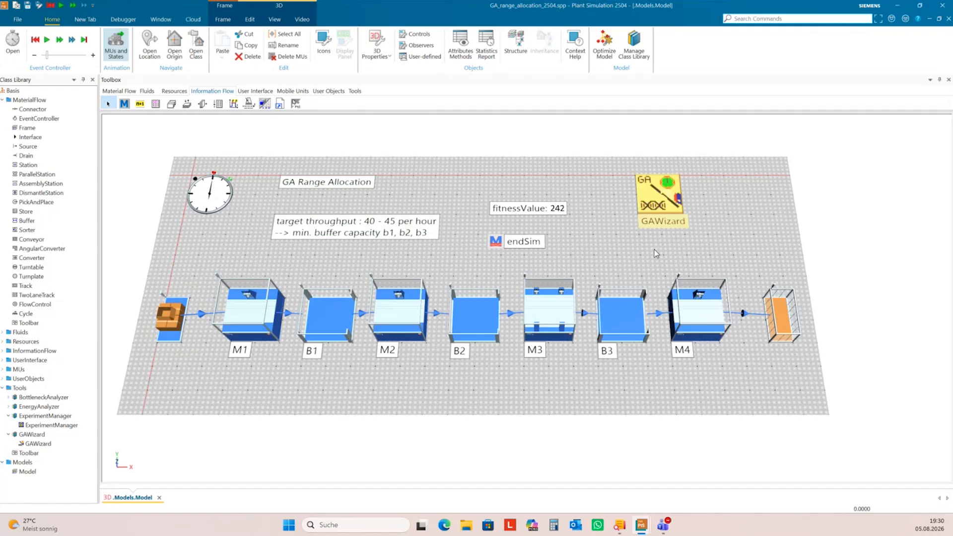
# Check the capacity set in each of the buffers B1, B2 and B3, closing each dialog after viewing.
pyautogui.doubleClick(317, 329)
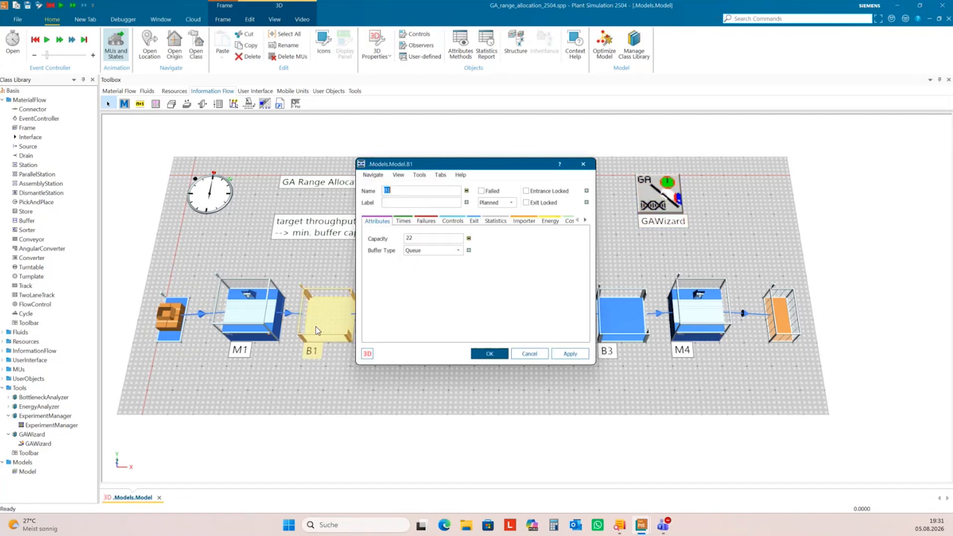
pyautogui.click(484, 355)
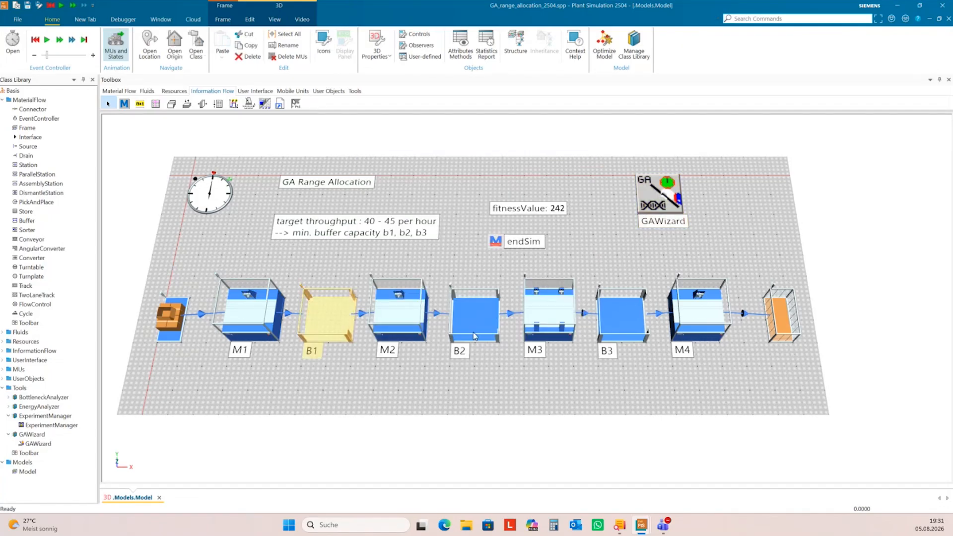
pyautogui.doubleClick(474, 336)
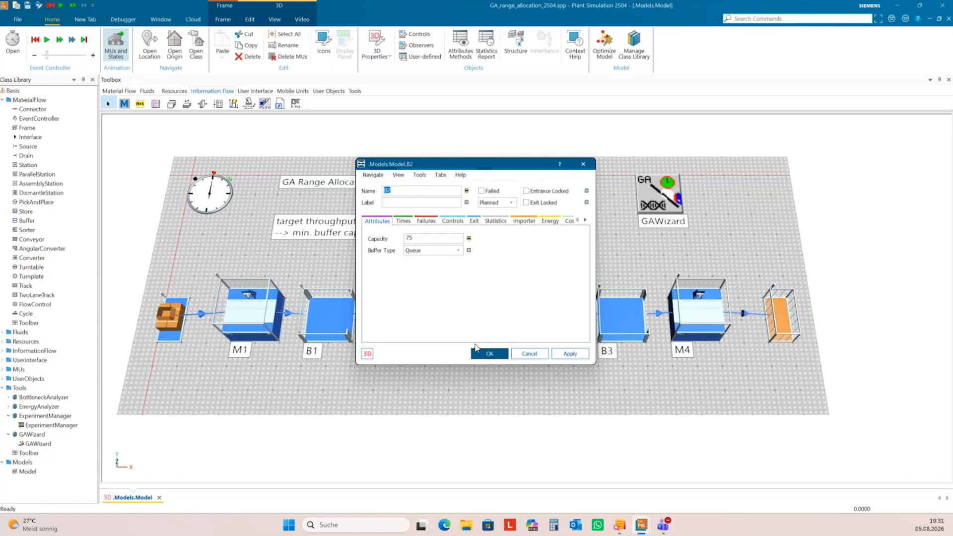
pyautogui.click(478, 352)
pyautogui.doubleClick(613, 331)
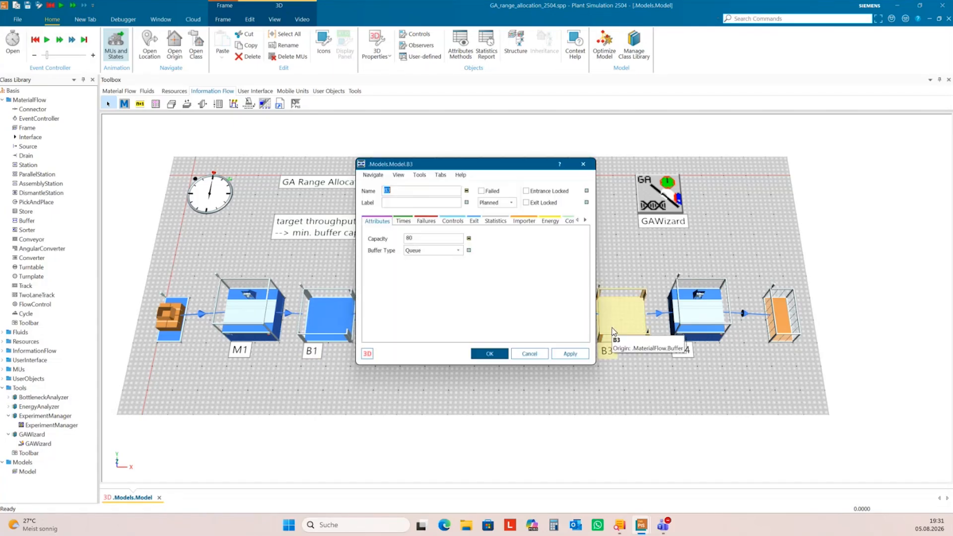
pyautogui.click(490, 353)
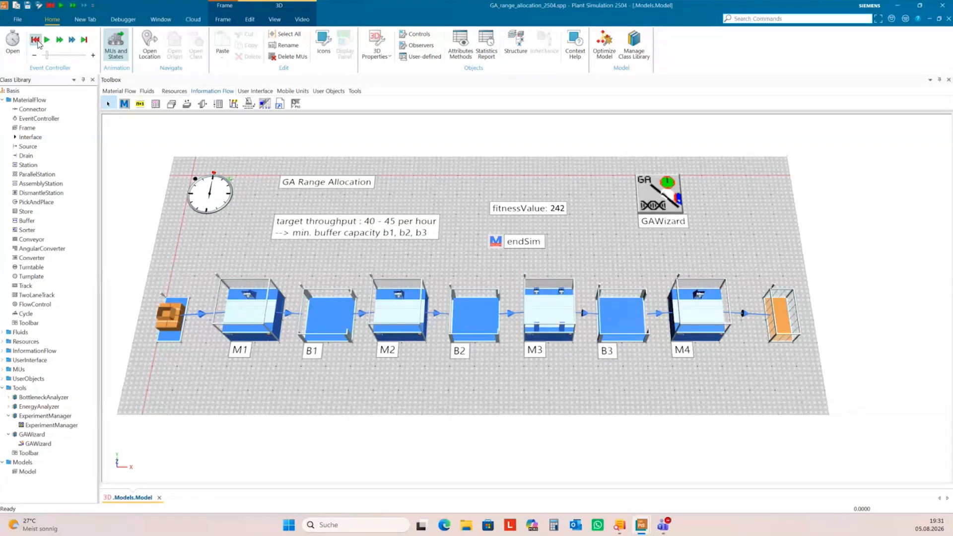
# Run the simulation to its end at maximum speed and check the drain's throughput per hour in its type statistics.
pyautogui.click(72, 39)
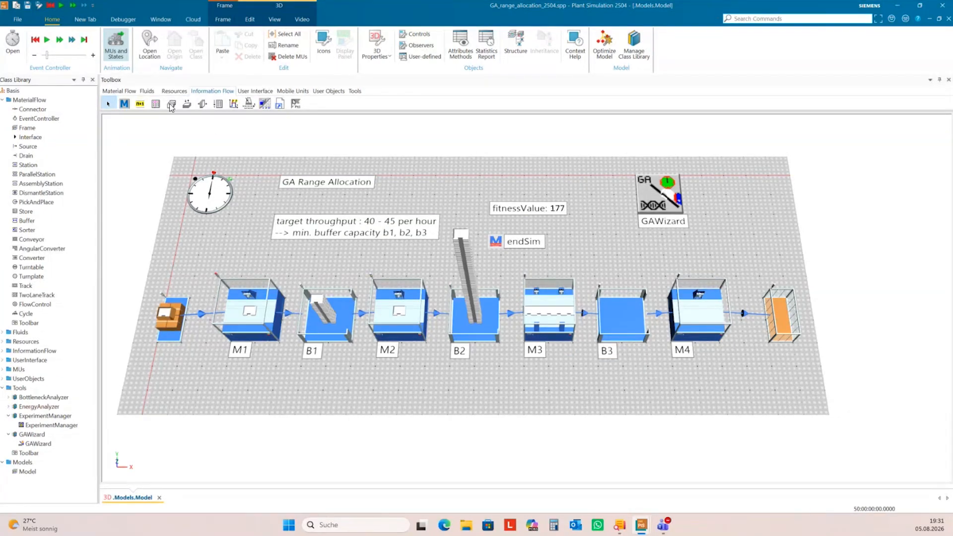
pyautogui.doubleClick(774, 314)
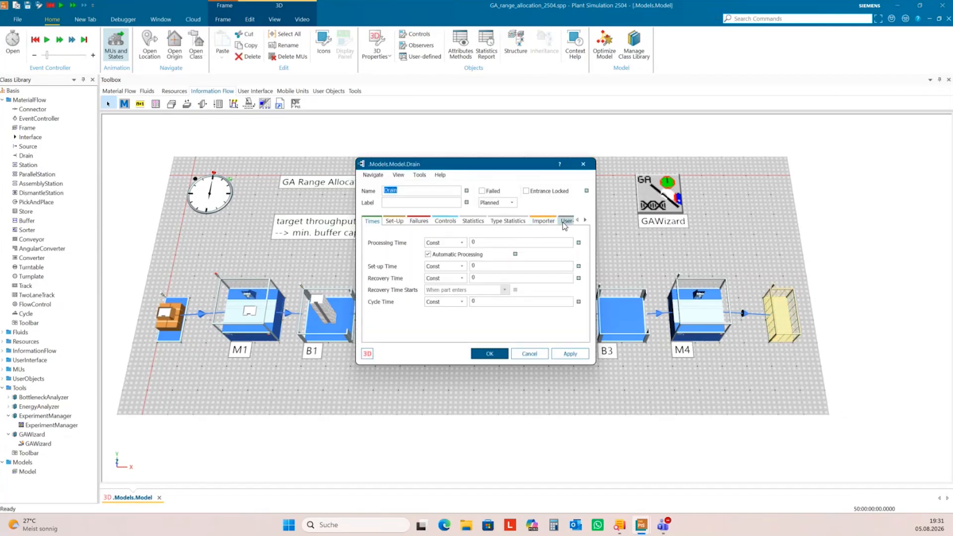
pyautogui.click(522, 222)
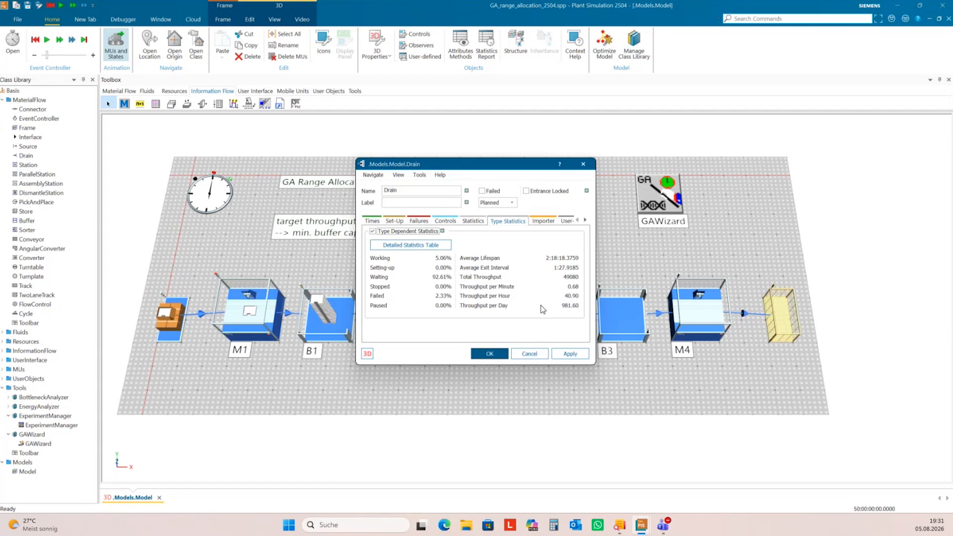
pyautogui.click(487, 354)
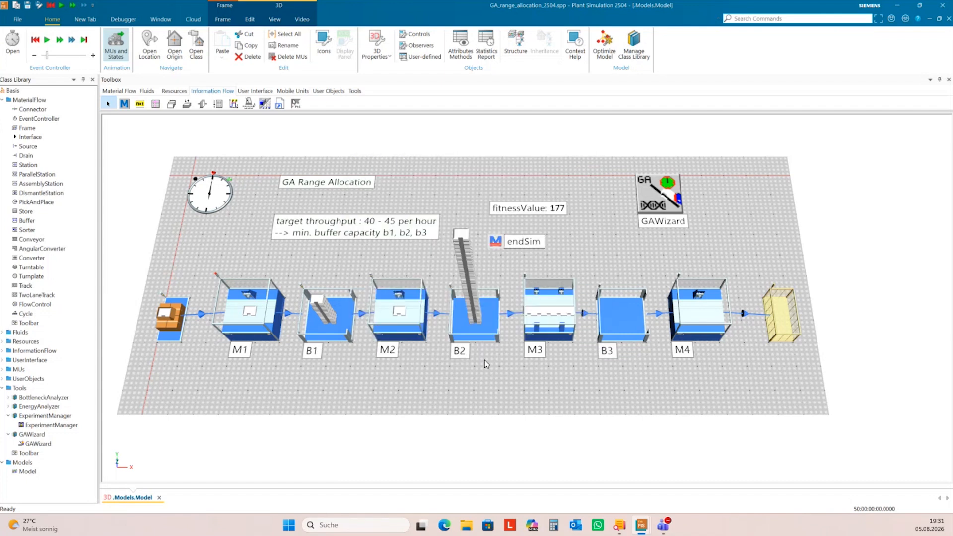
pyautogui.click(497, 393)
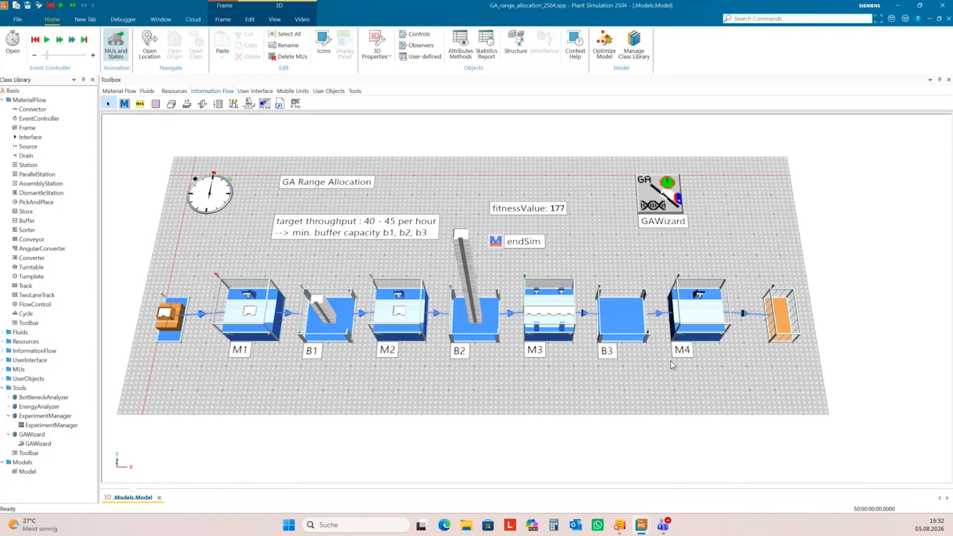
# Review the fitnessValue calculation in the endSim method and close the method.
pyautogui.click(499, 243)
pyautogui.doubleClick(499, 244)
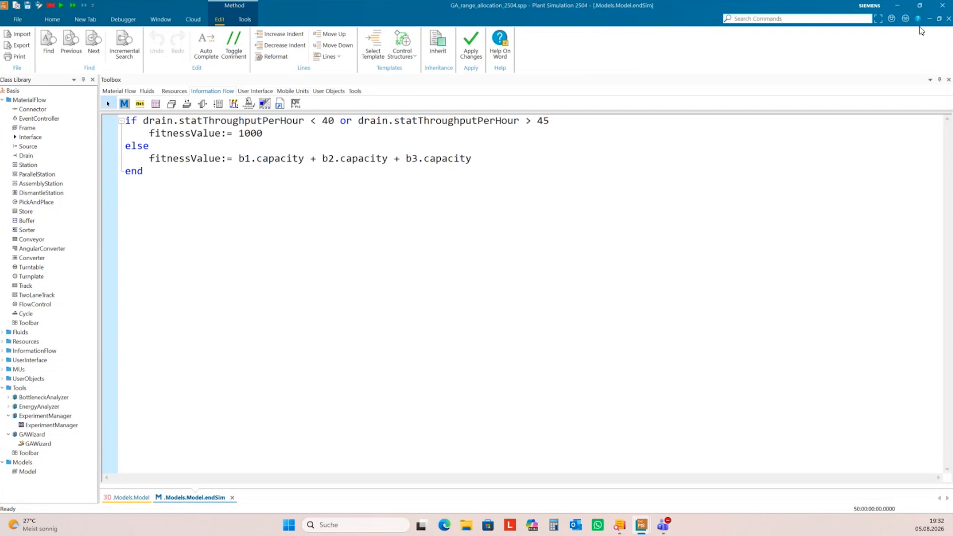
pyautogui.click(948, 18)
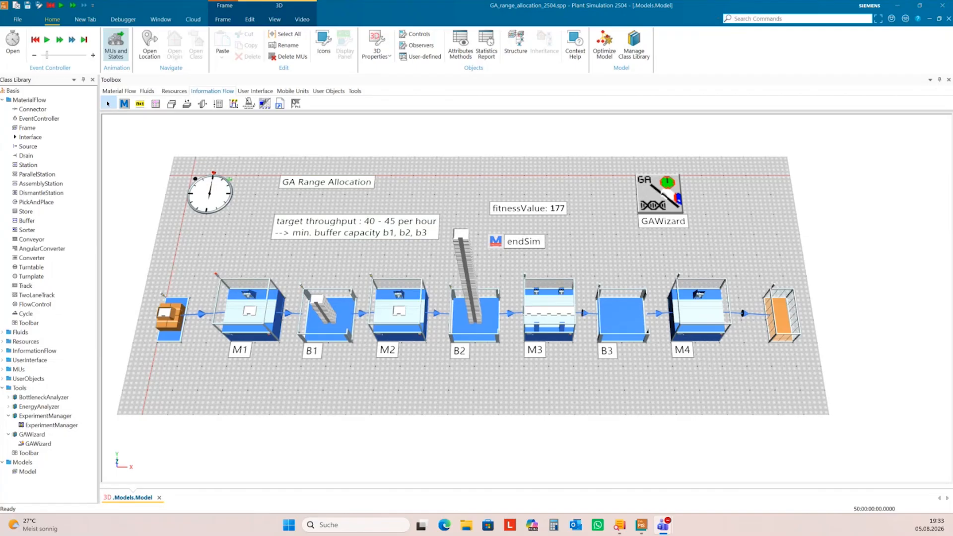
# Insert an ExperimentManager beside the GAWizard, request its multi-level experimental design and accept the output values table without entries.
pyautogui.moveTo(49, 425); pyautogui.dragTo(751, 206)
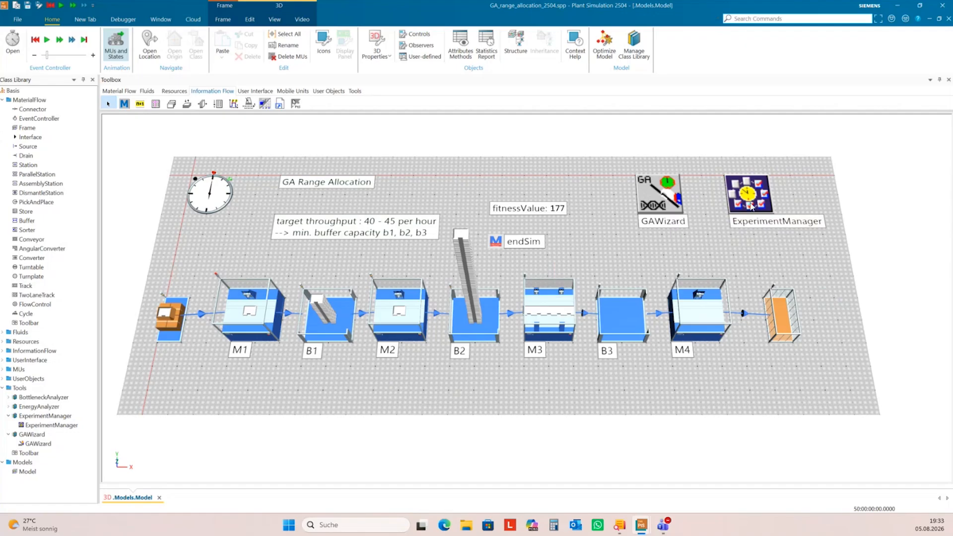
pyautogui.doubleClick(751, 206)
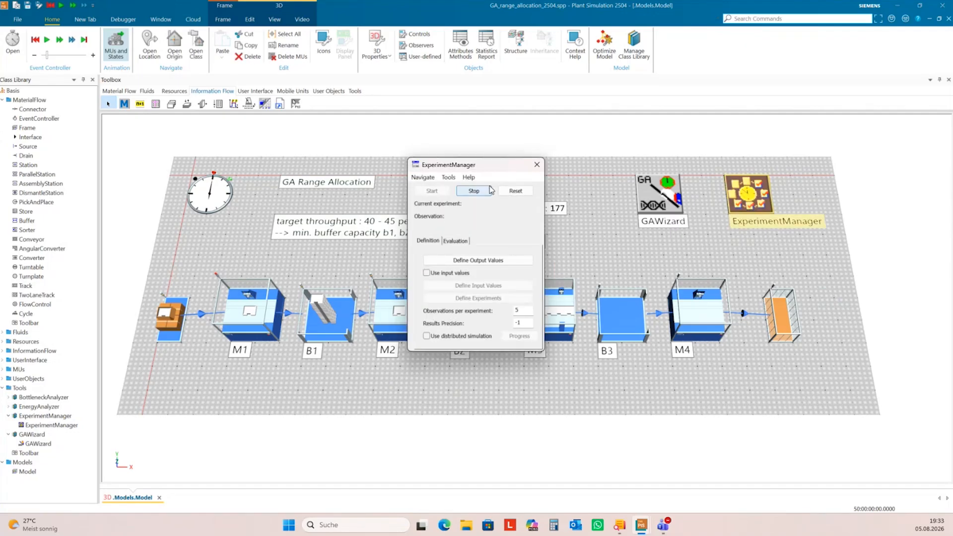
pyautogui.click(448, 177)
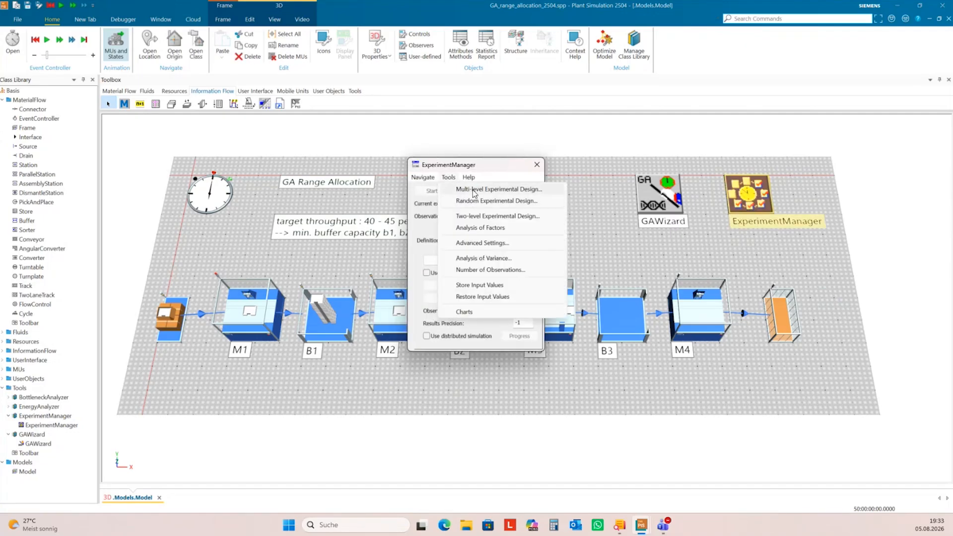
pyautogui.click(474, 192)
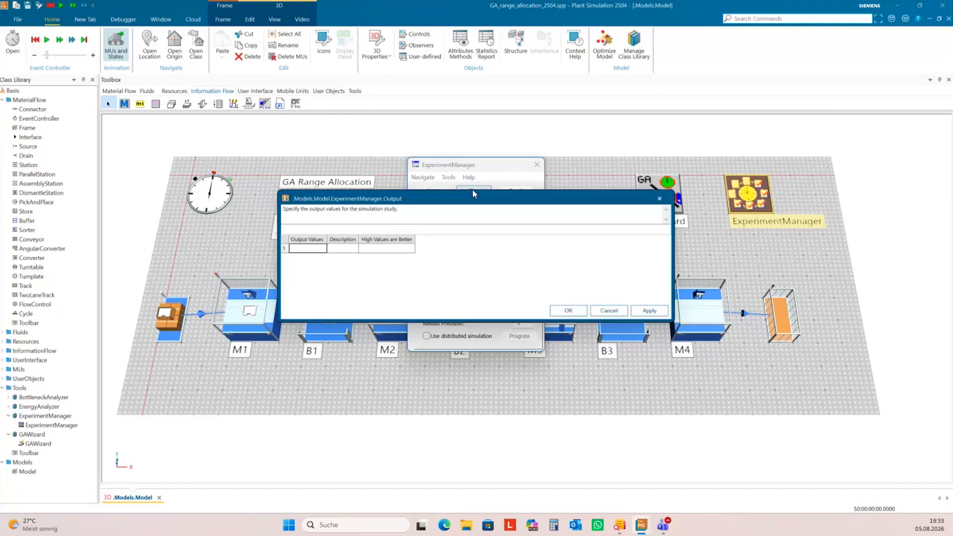
pyautogui.moveTo(529, 227); pyautogui.dragTo(634, 283)
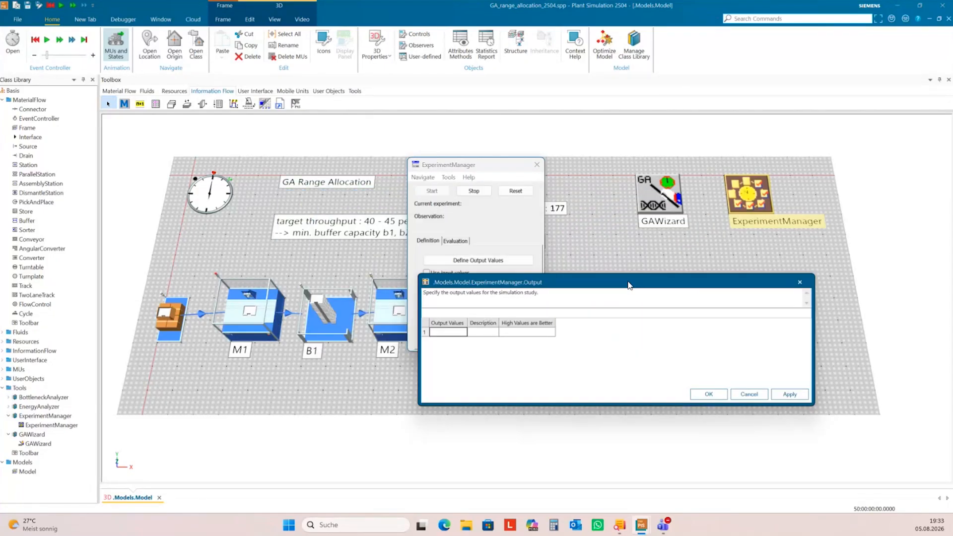
pyautogui.click(715, 396)
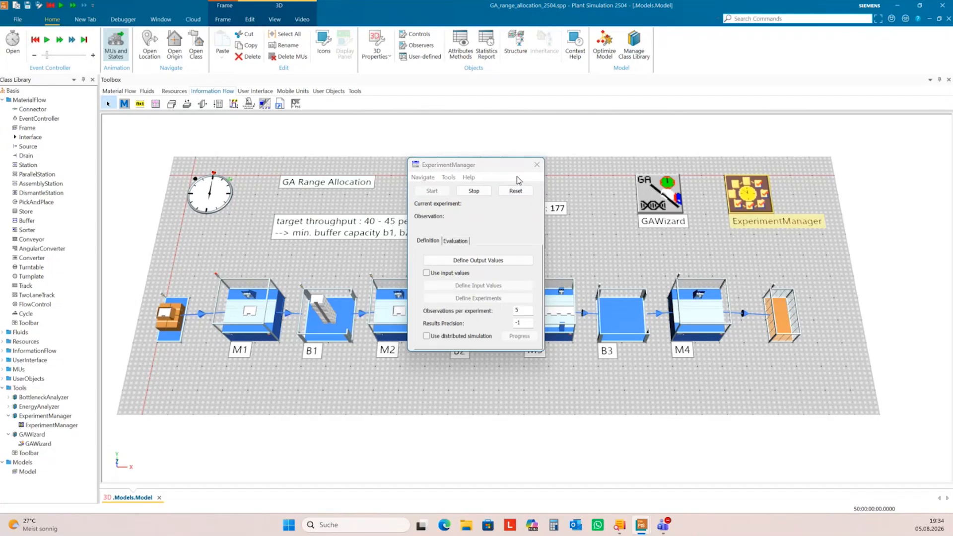
# Move the ExperimentManager dialog clear of the buffers to inspect B1 and B2, and close the dialog.
pyautogui.moveTo(496, 166); pyautogui.dragTo(628, 102)
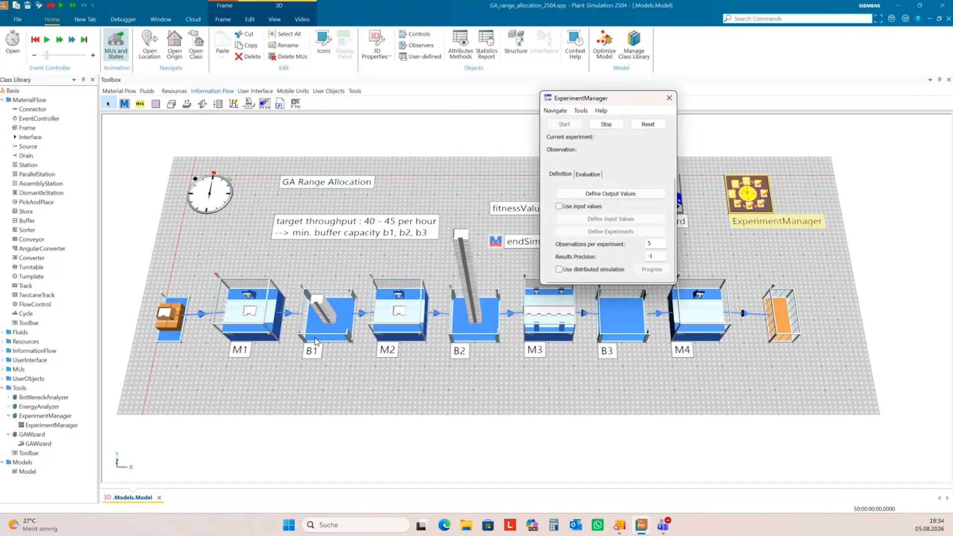
pyautogui.moveTo(313, 332)
pyautogui.moveTo(493, 344)
pyautogui.moveTo(612, 100); pyautogui.dragTo(496, 105)
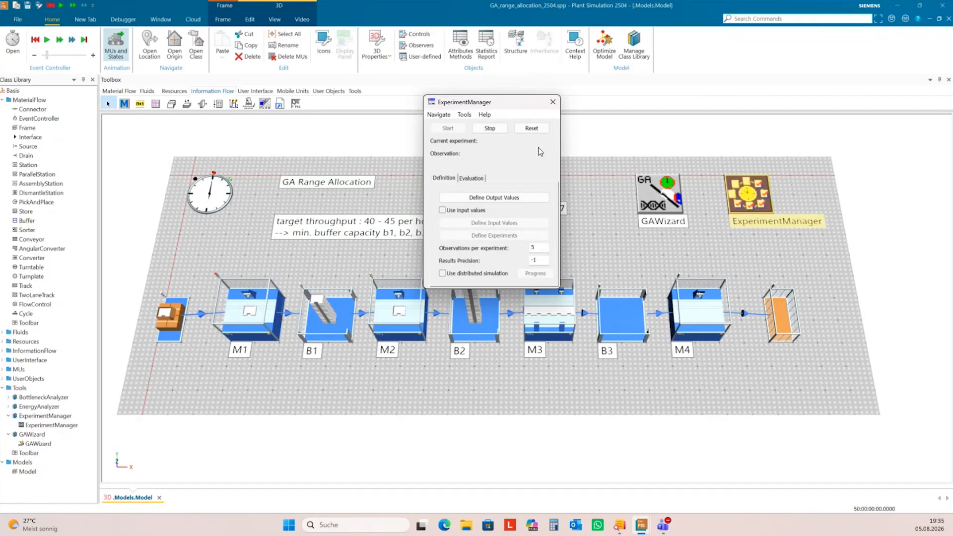
pyautogui.click(552, 101)
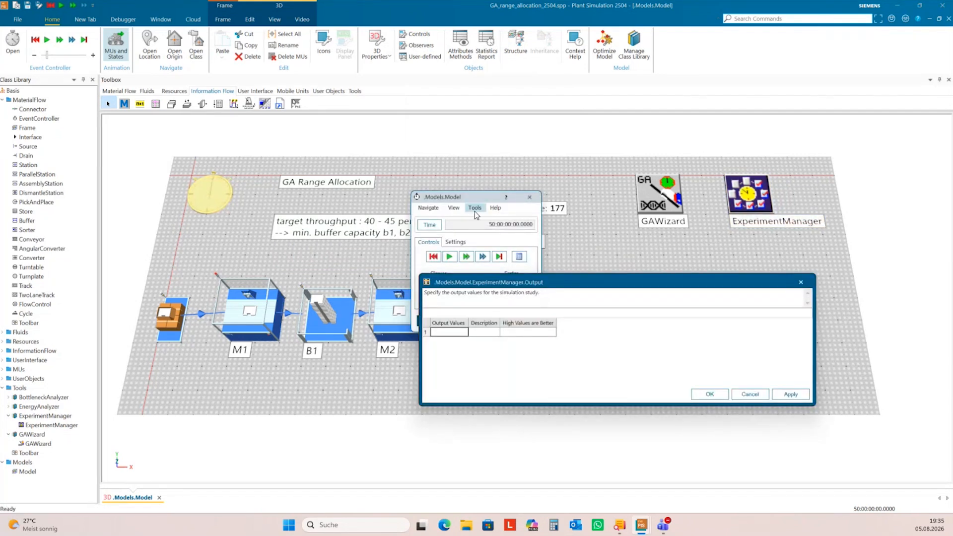
# Examine the EventController's random number options and close its dialog without changes.
pyautogui.click(480, 213)
pyautogui.click(480, 212)
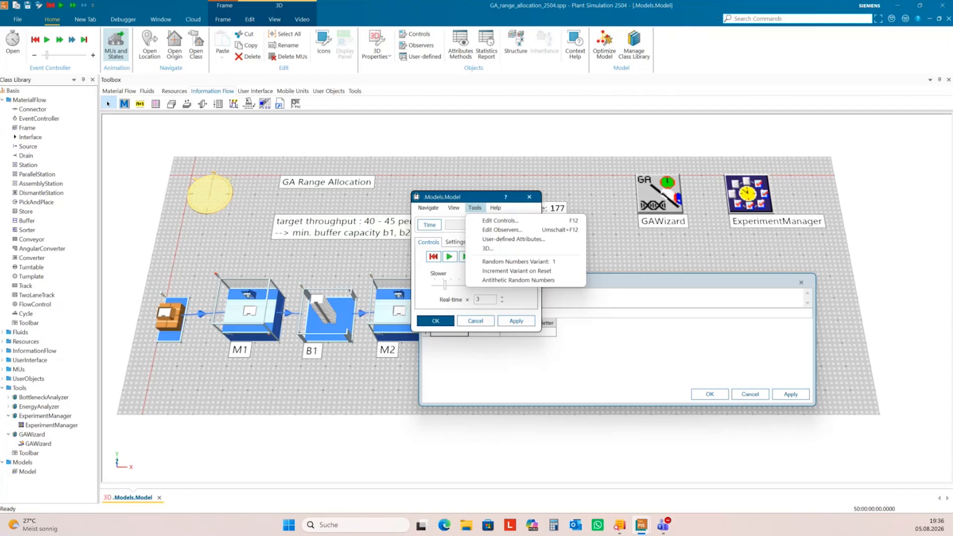
pyautogui.click(616, 251)
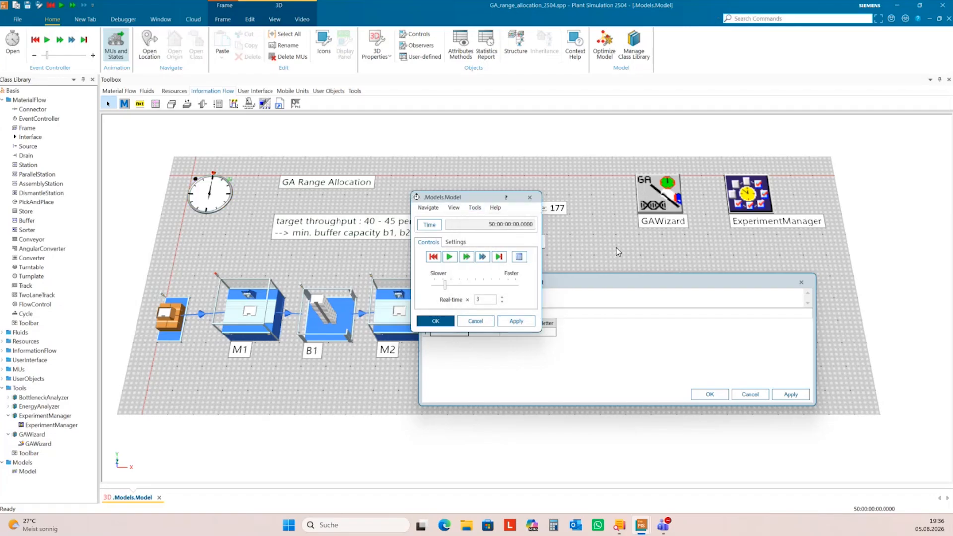
pyautogui.click(530, 197)
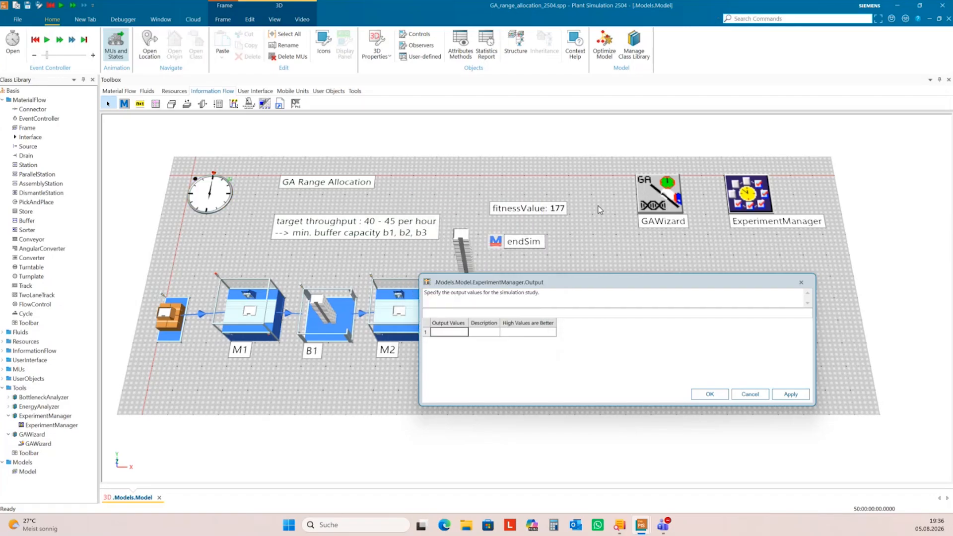
# Open the GAWizard, move its dialog clear of the ExperimentManager, and review its distributed simulation and evaluation options.
pyautogui.click(676, 199)
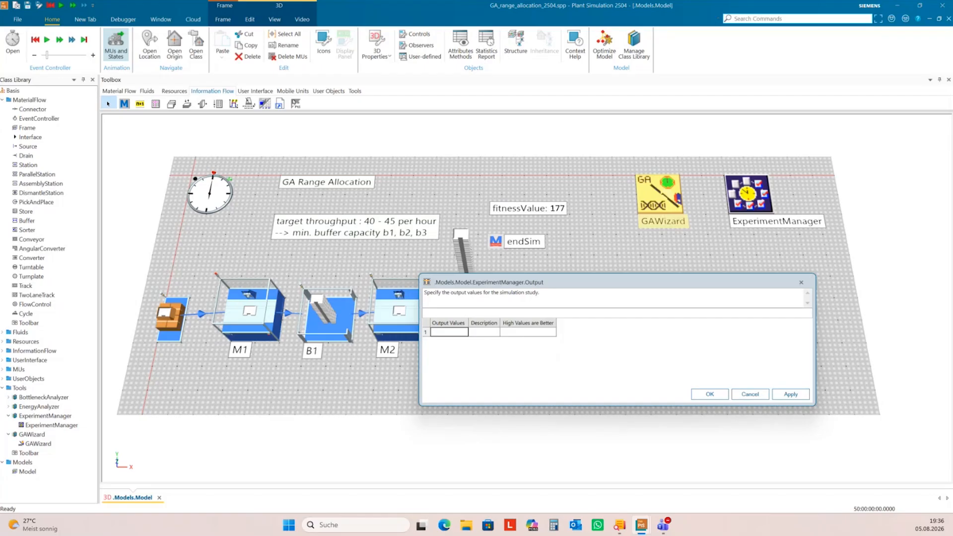
pyautogui.moveTo(913, 51); pyautogui.dragTo(663, 65)
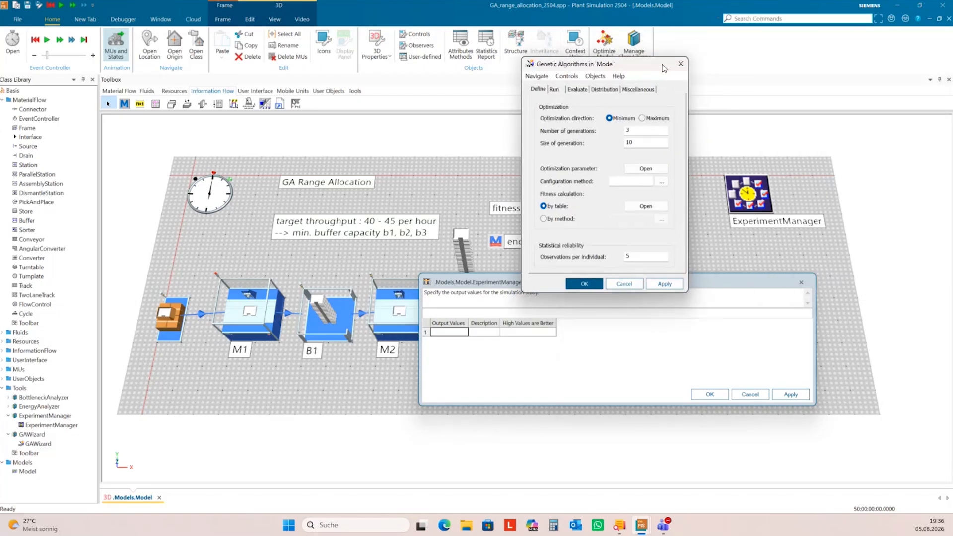
pyautogui.click(607, 90)
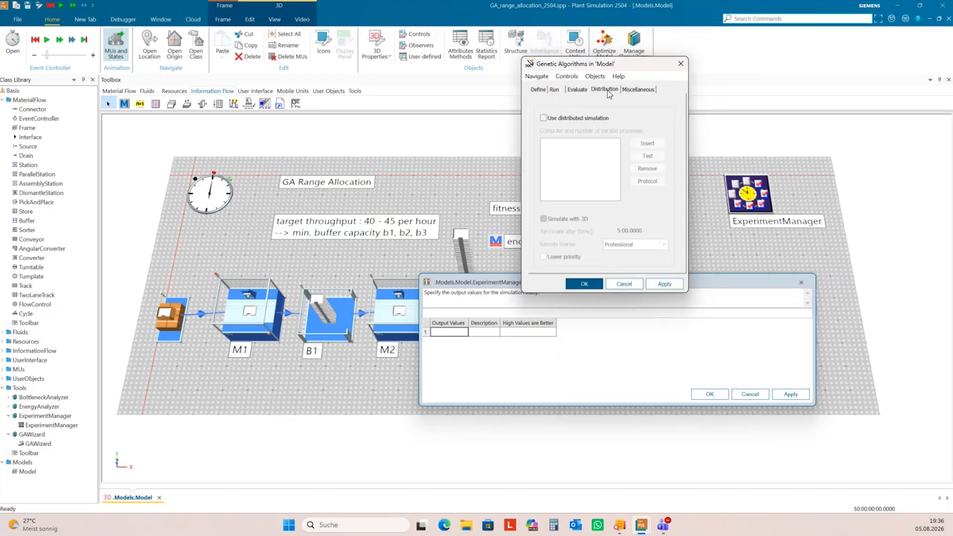
pyautogui.click(576, 91)
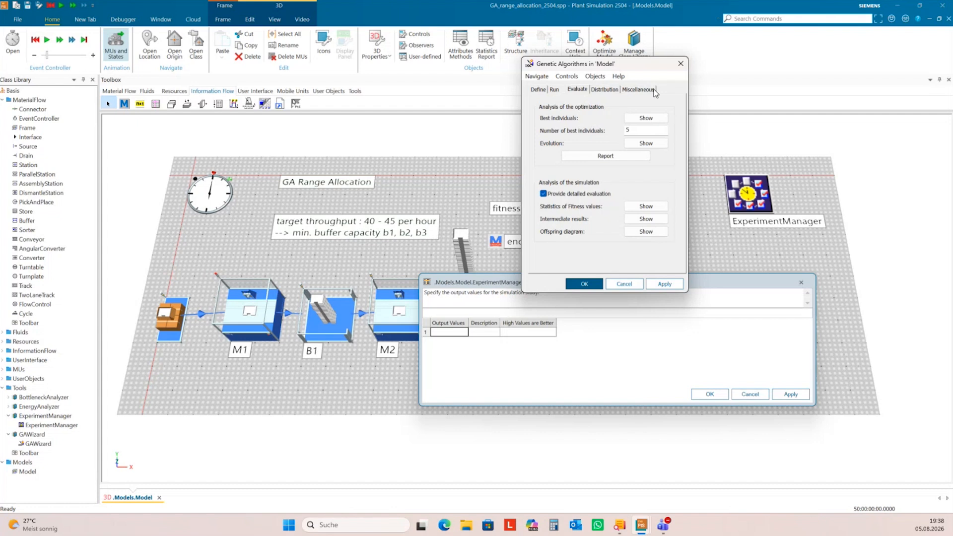
# Open the GAWizard's Generation Change control method to review its code.
pyautogui.moveTo(641, 67); pyautogui.dragTo(649, 74)
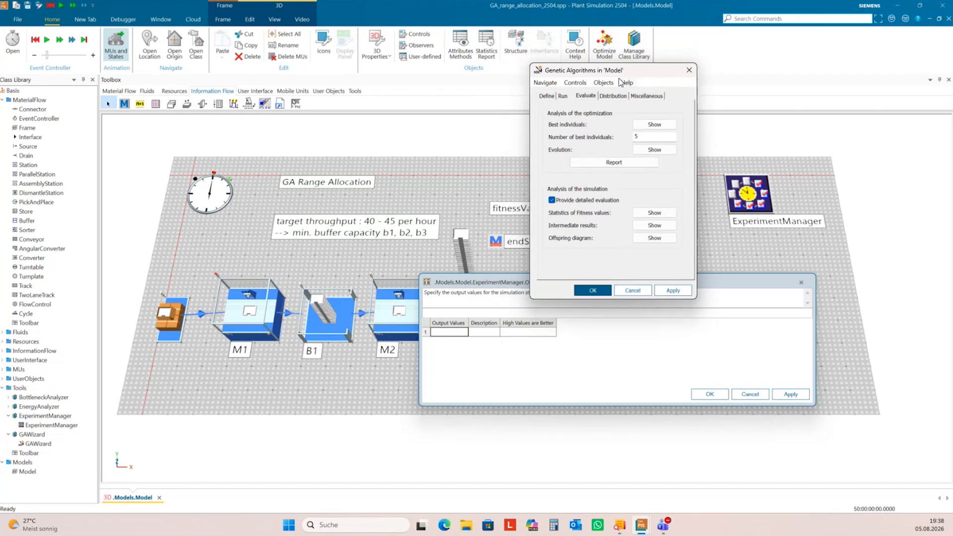
pyautogui.click(576, 84)
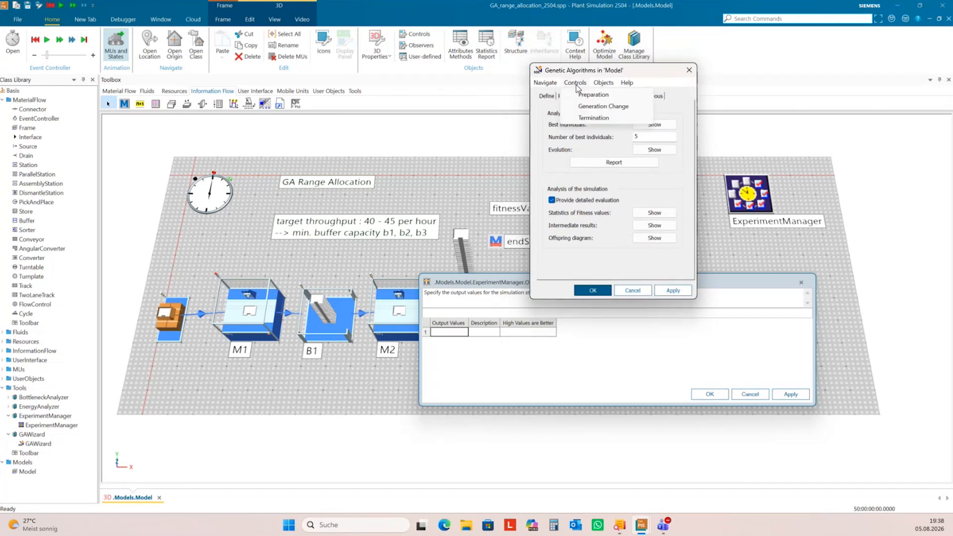
pyautogui.click(577, 83)
pyautogui.click(579, 84)
pyautogui.click(578, 86)
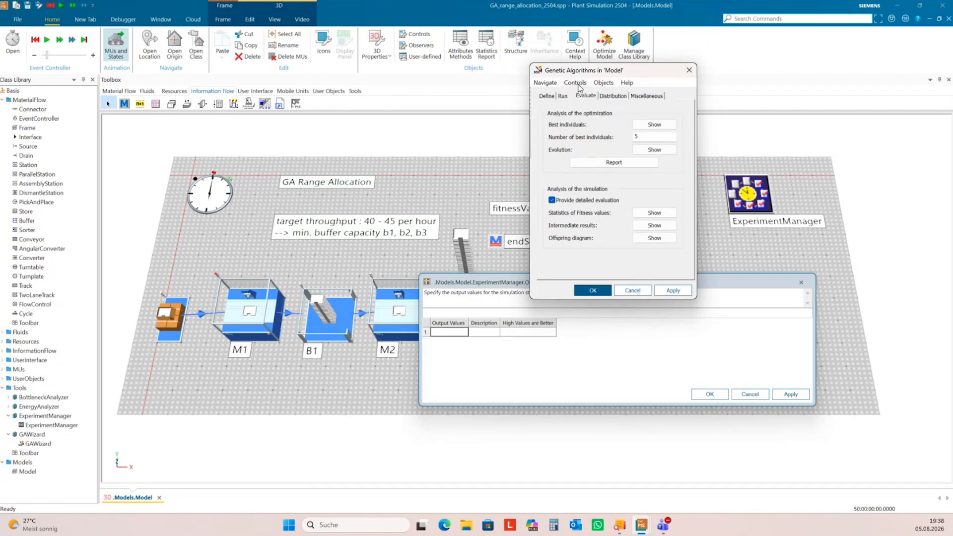
pyautogui.click(578, 85)
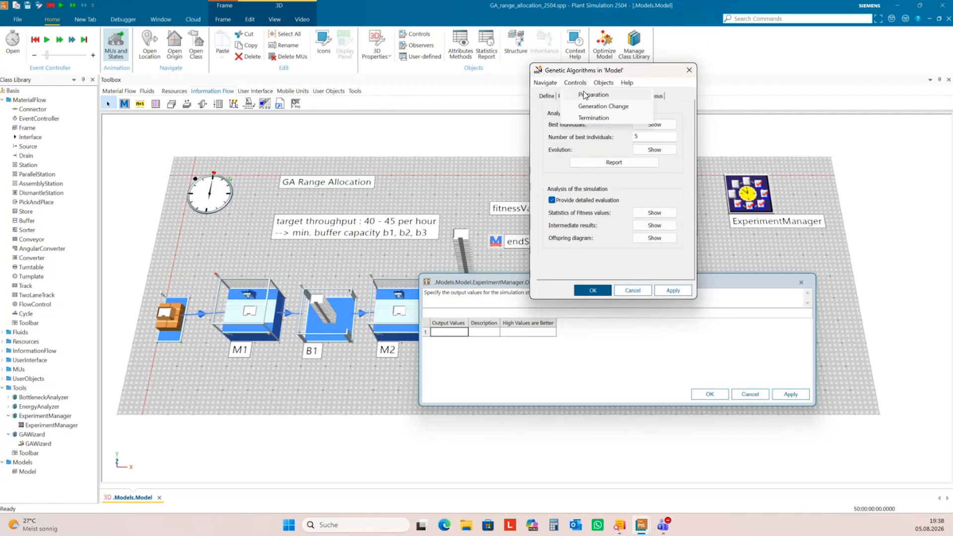
pyautogui.click(590, 106)
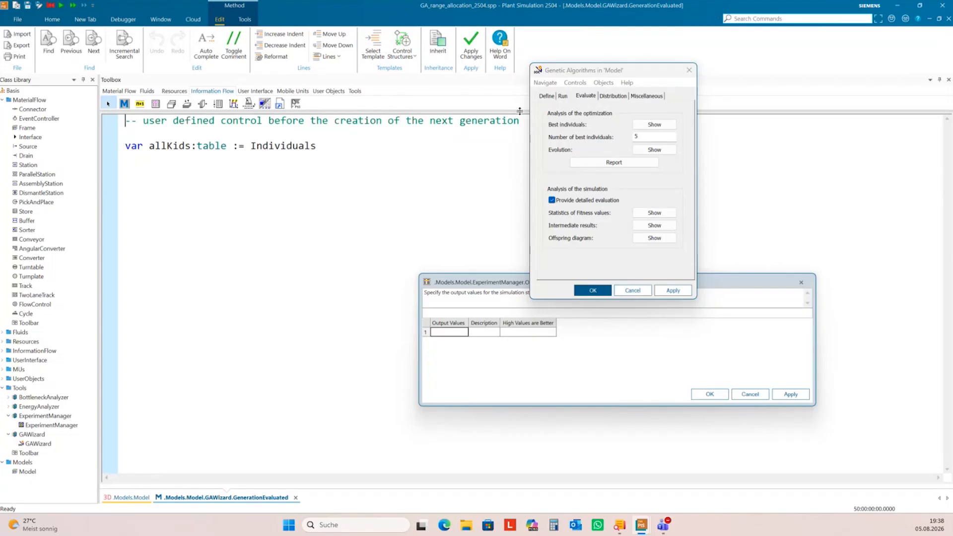
# Open the GAWizard's Preparation control method to review its initialization comments.
pyautogui.click(590, 99)
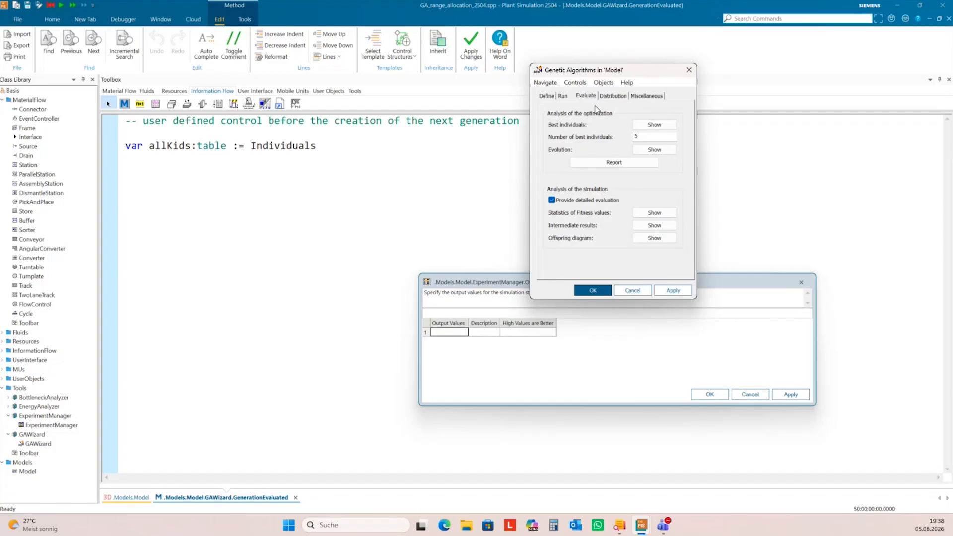
pyautogui.click(576, 83)
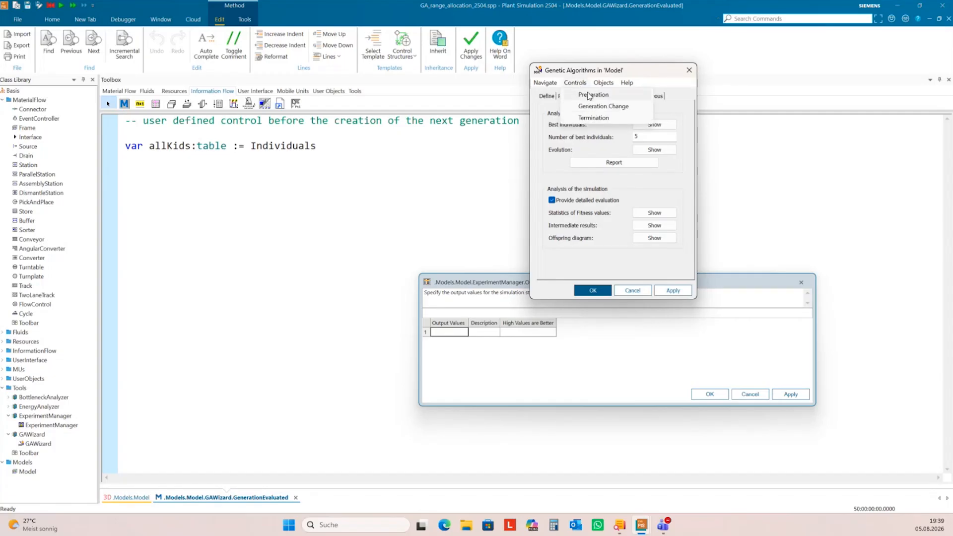
pyautogui.click(591, 95)
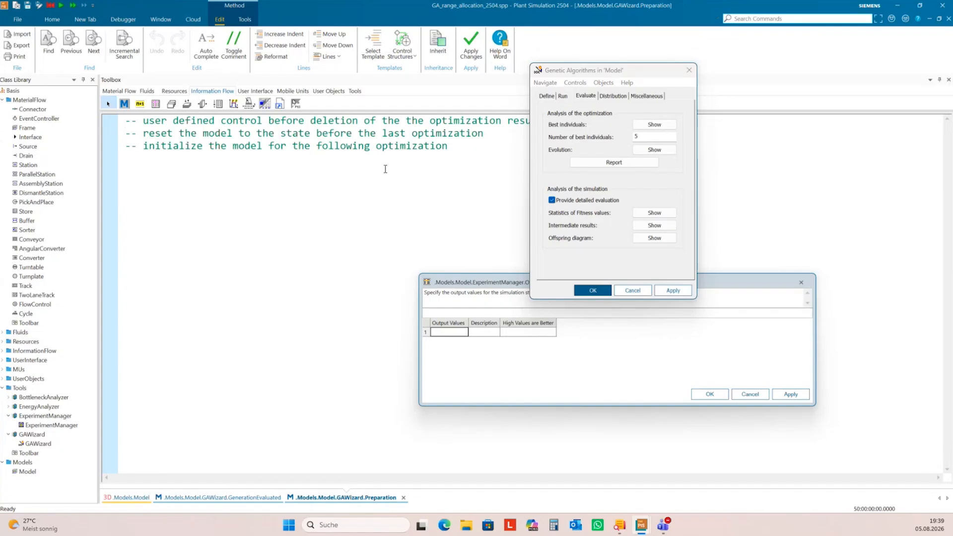
# Move the GAWizard dialog clear of the method text and review its optimization definition and run progress.
pyautogui.moveTo(633, 70); pyautogui.dragTo(679, 78)
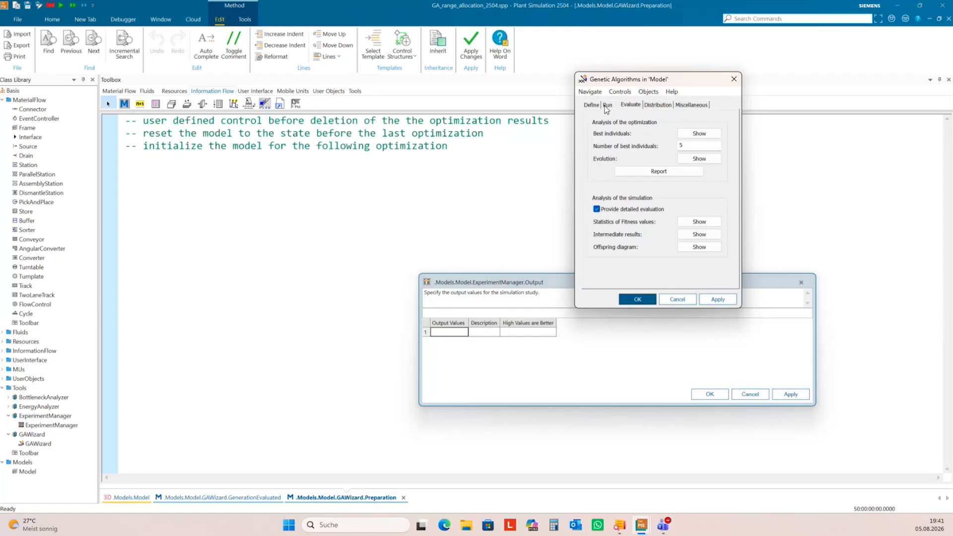
pyautogui.click(589, 105)
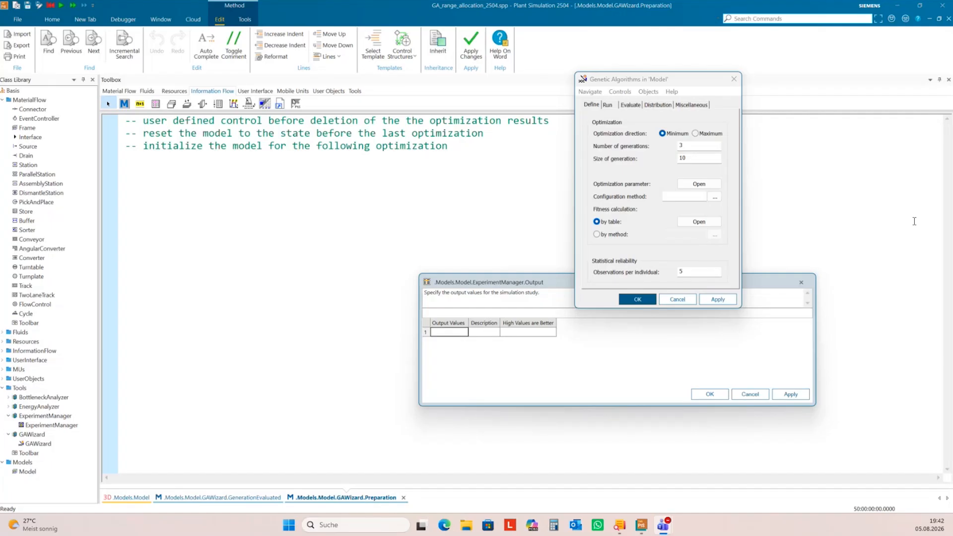
pyautogui.click(611, 106)
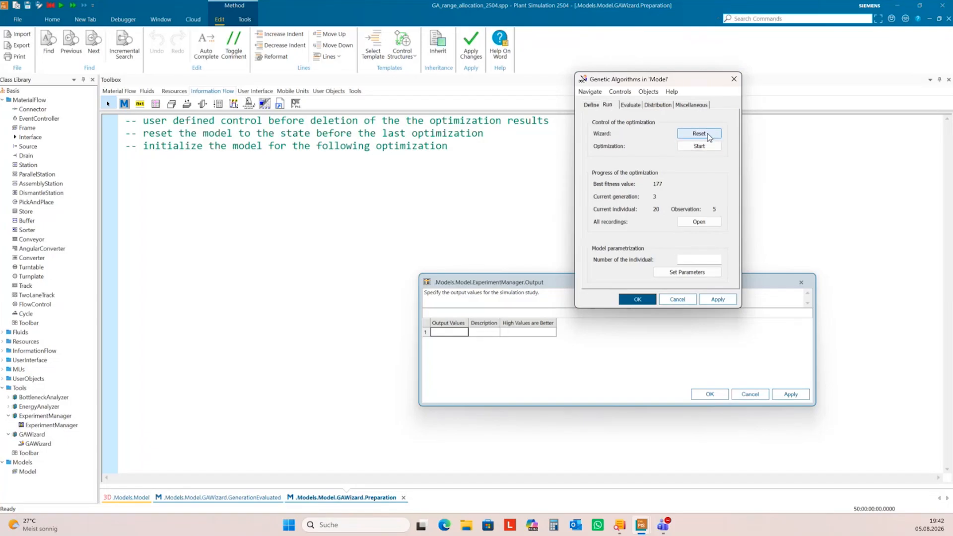
# Close the Preparation and GenerationEvaluated methods and the ExperimentManager's output values table.
pyautogui.click(949, 19)
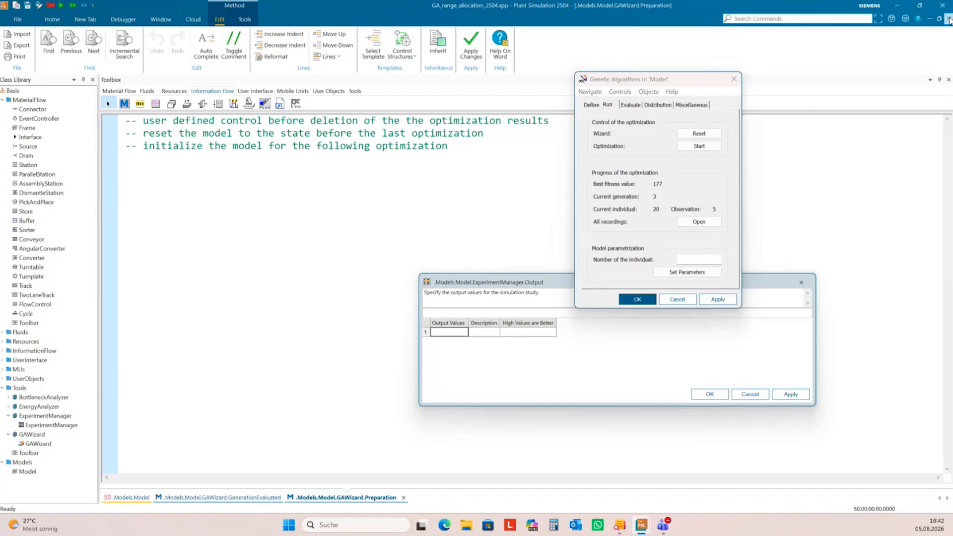
pyautogui.click(949, 20)
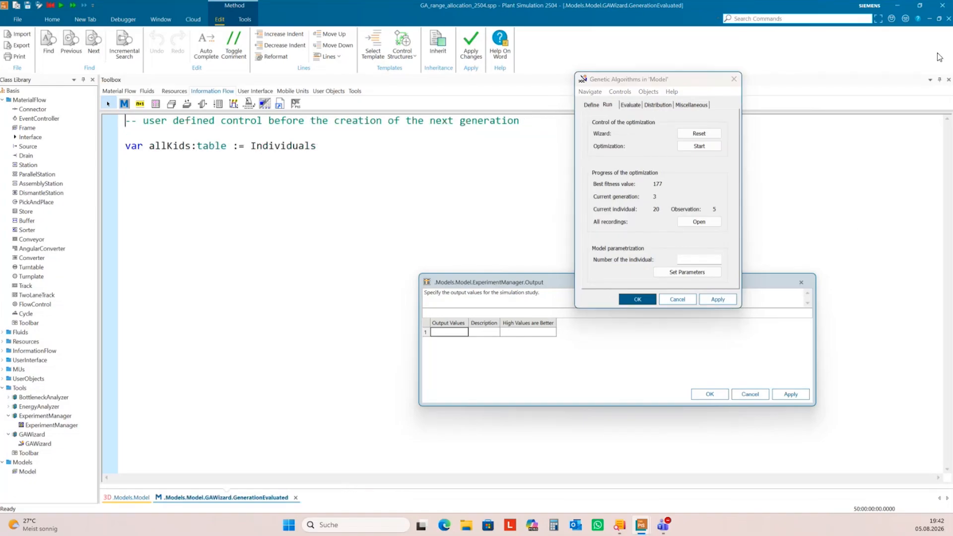
pyautogui.click(949, 19)
pyautogui.click(801, 283)
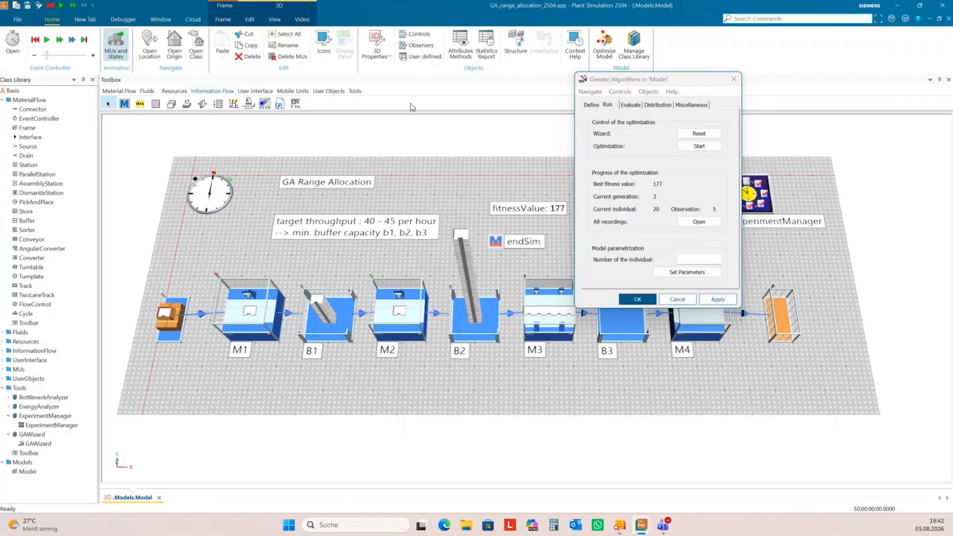
# Reset the simulation model, start the GAWizard optimization and stop the run early.
pyautogui.click(34, 40)
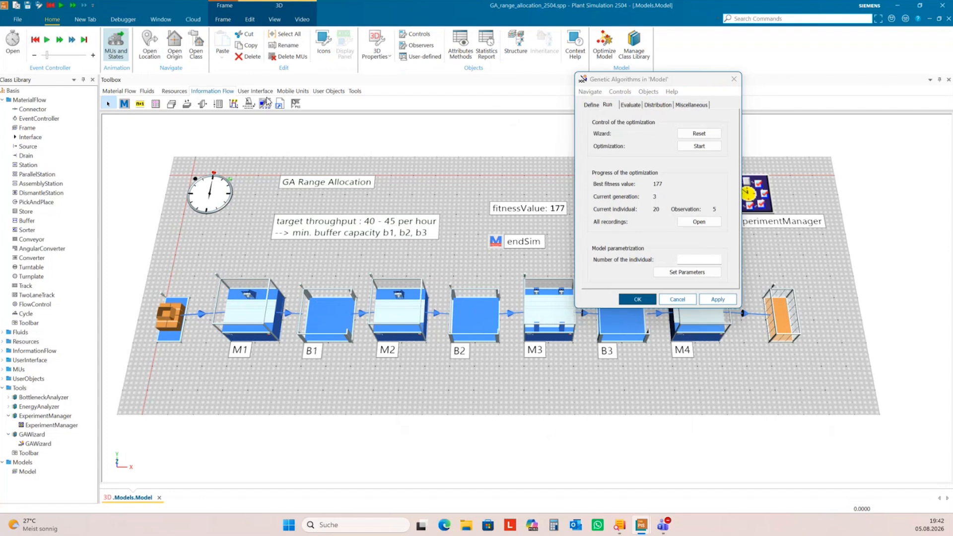
pyautogui.click(699, 146)
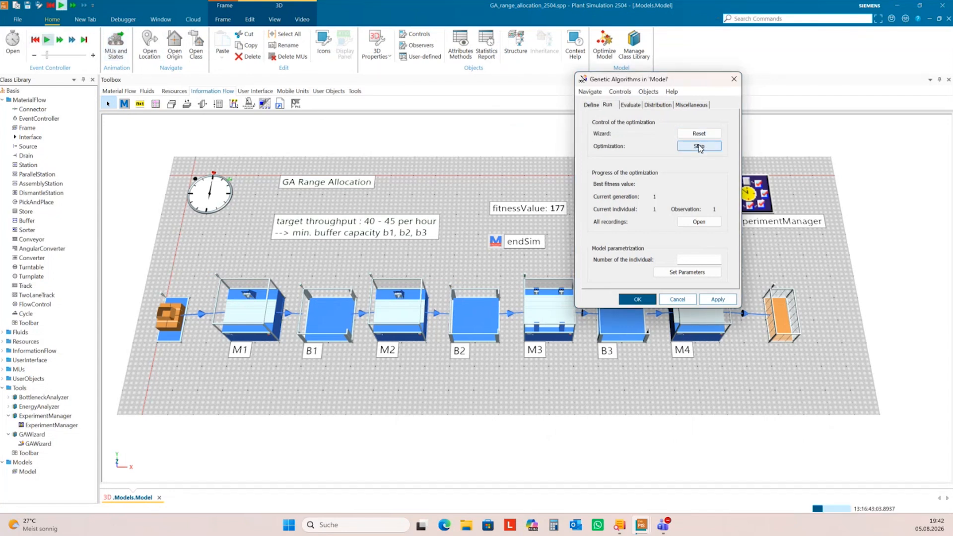
pyautogui.click(700, 147)
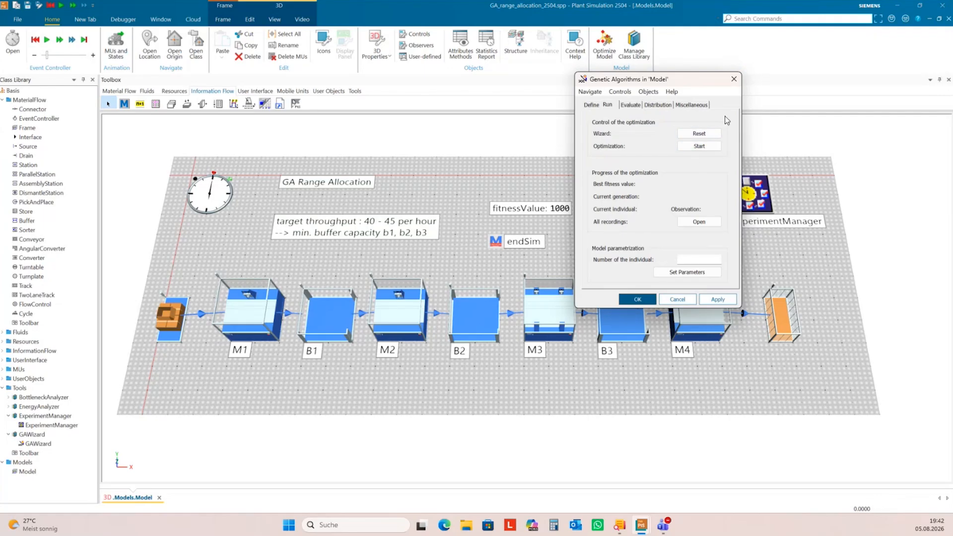
# Inspect the target value and weighting in the GAWizard's fitness calculation table, and close the table.
pyautogui.moveTo(695, 80); pyautogui.dragTo(699, 103)
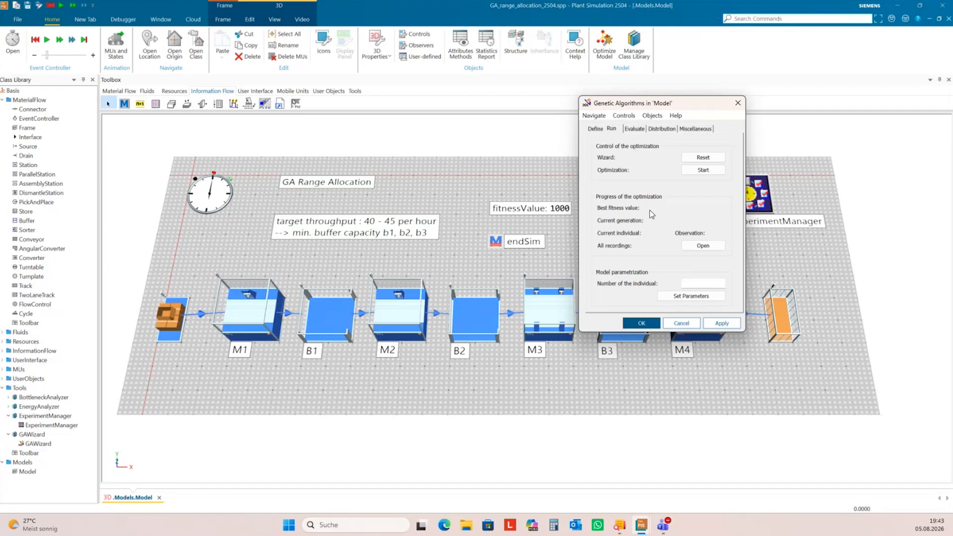
pyautogui.click(594, 130)
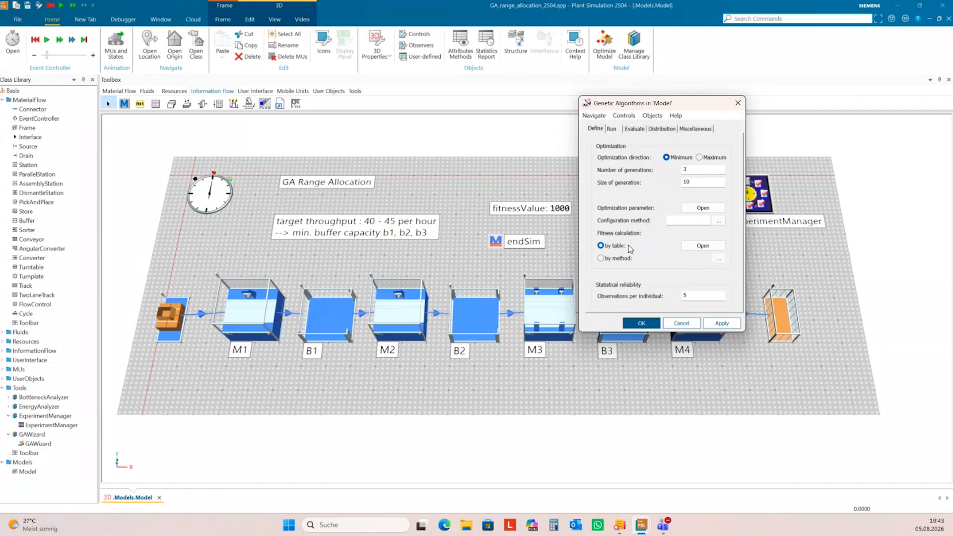
pyautogui.click(703, 245)
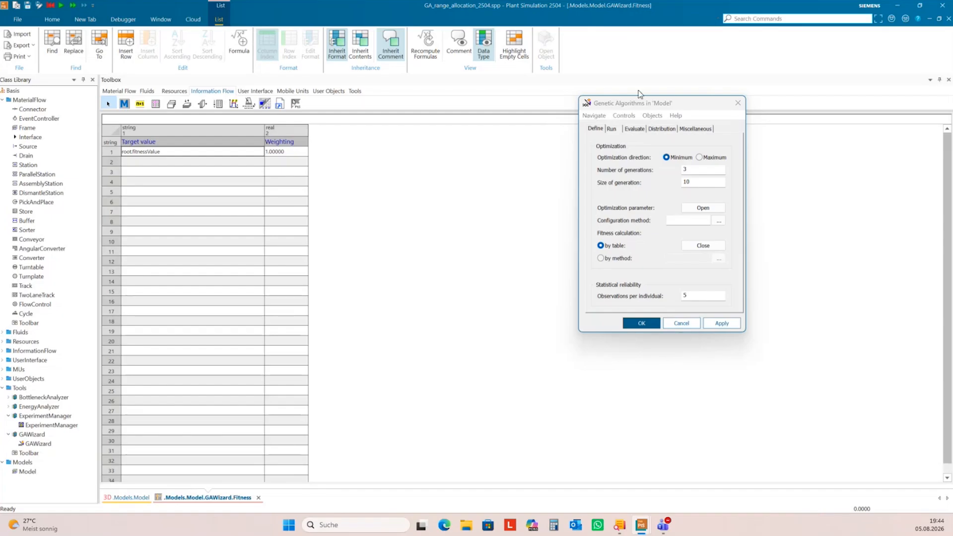
pyautogui.click(703, 246)
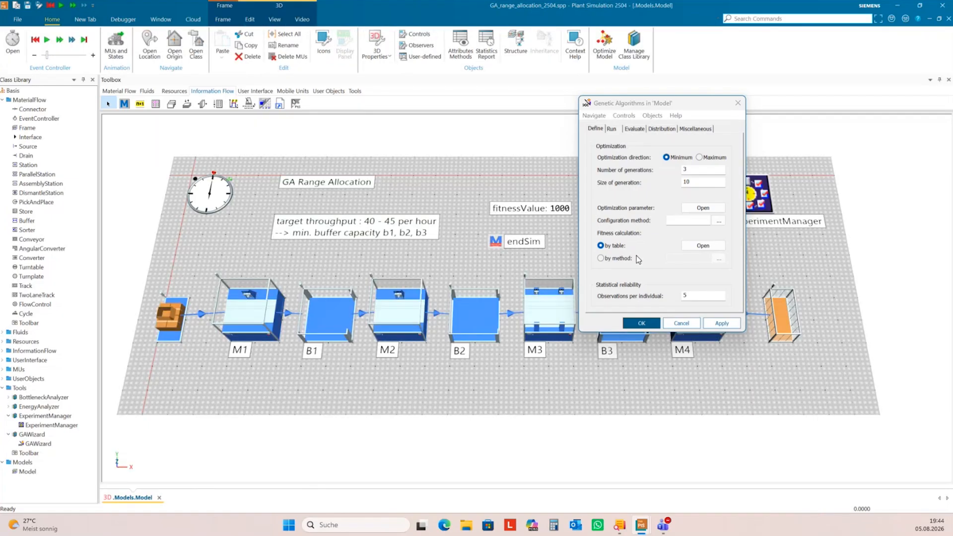